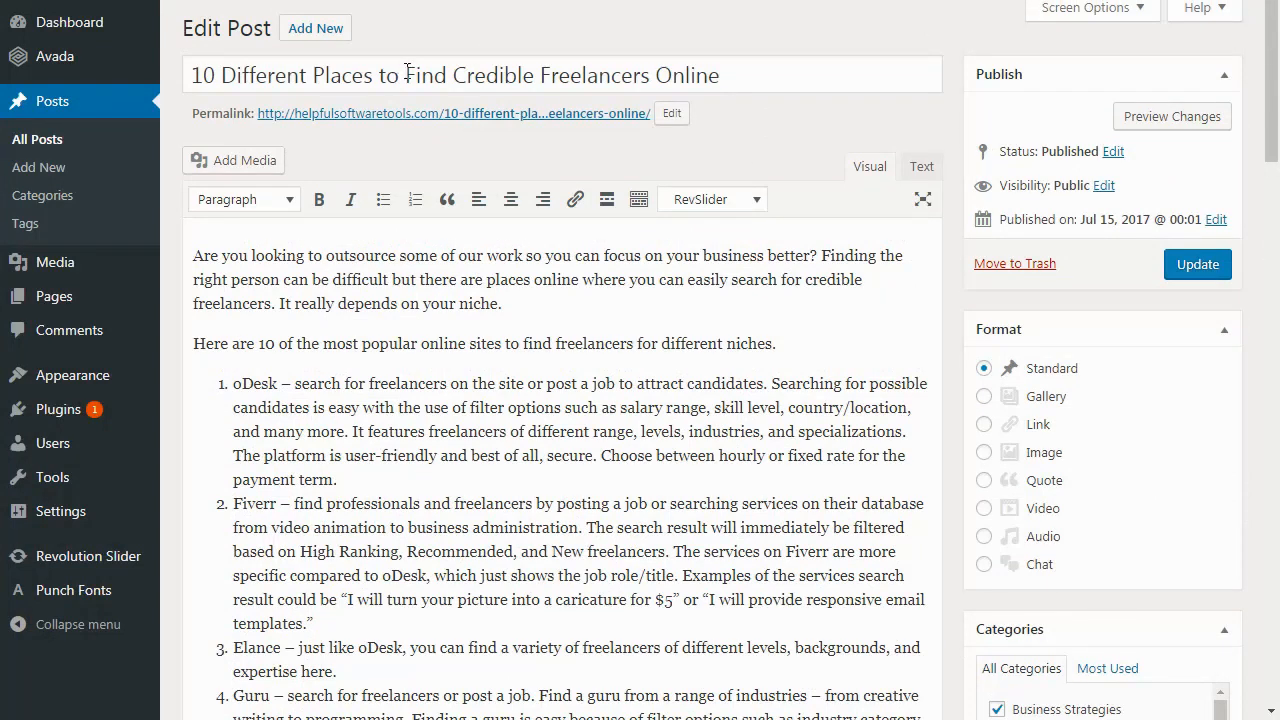
Copy "Places to Find Credible Freelancers" from the post title and paste it as its own line above the opening paragraph
{"action": "left_click_drag", "start_coordinate": [405, 75], "coordinate": [651, 73]}
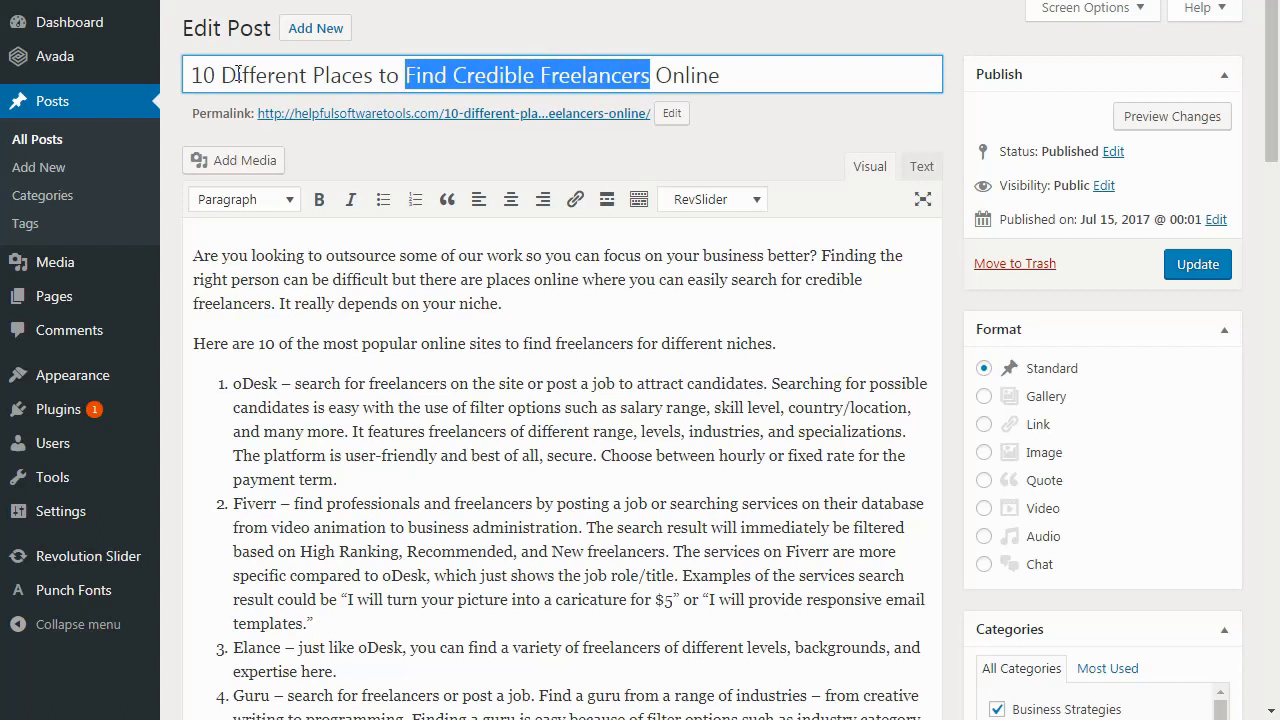
{"action": "left_click_drag", "start_coordinate": [314, 75], "coordinate": [656, 75]}
{"action": "key", "text": "ctrl+c"}
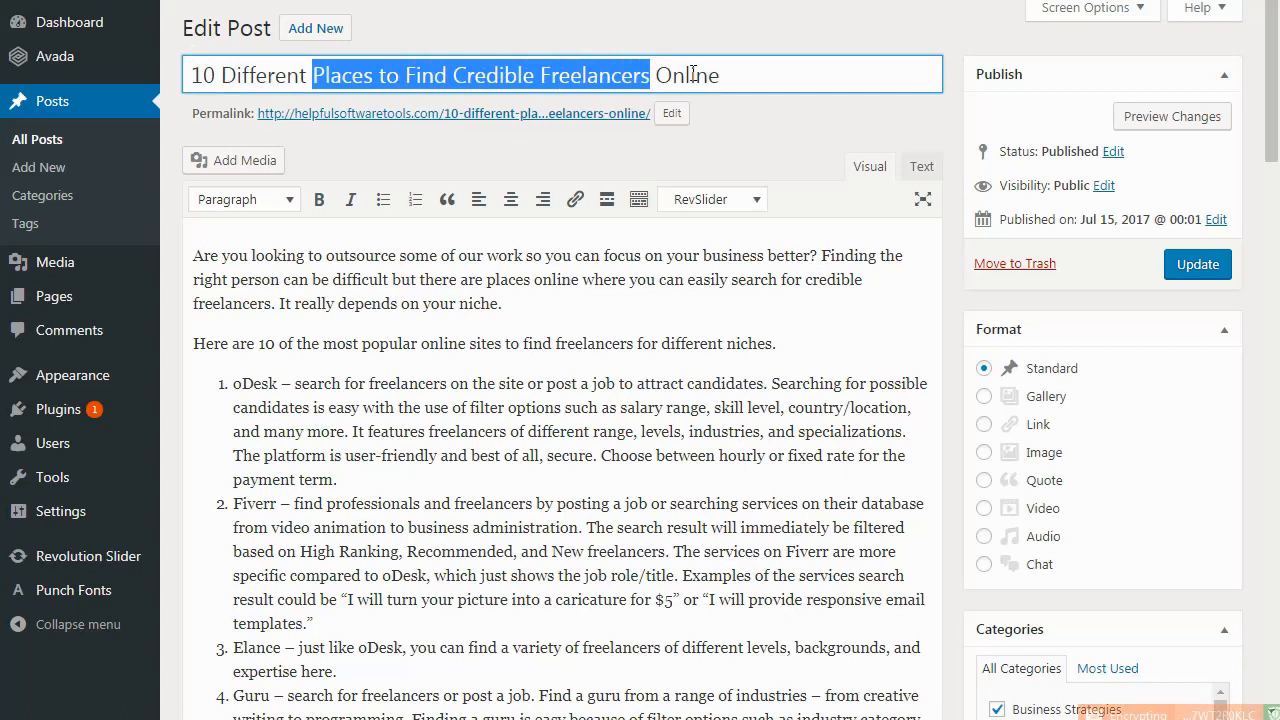
{"action": "scroll", "coordinate": [487, 303], "scroll_direction": "down", "scroll_amount": 1}
{"action": "scroll", "coordinate": [487, 303], "scroll_direction": "up", "scroll_amount": 1}
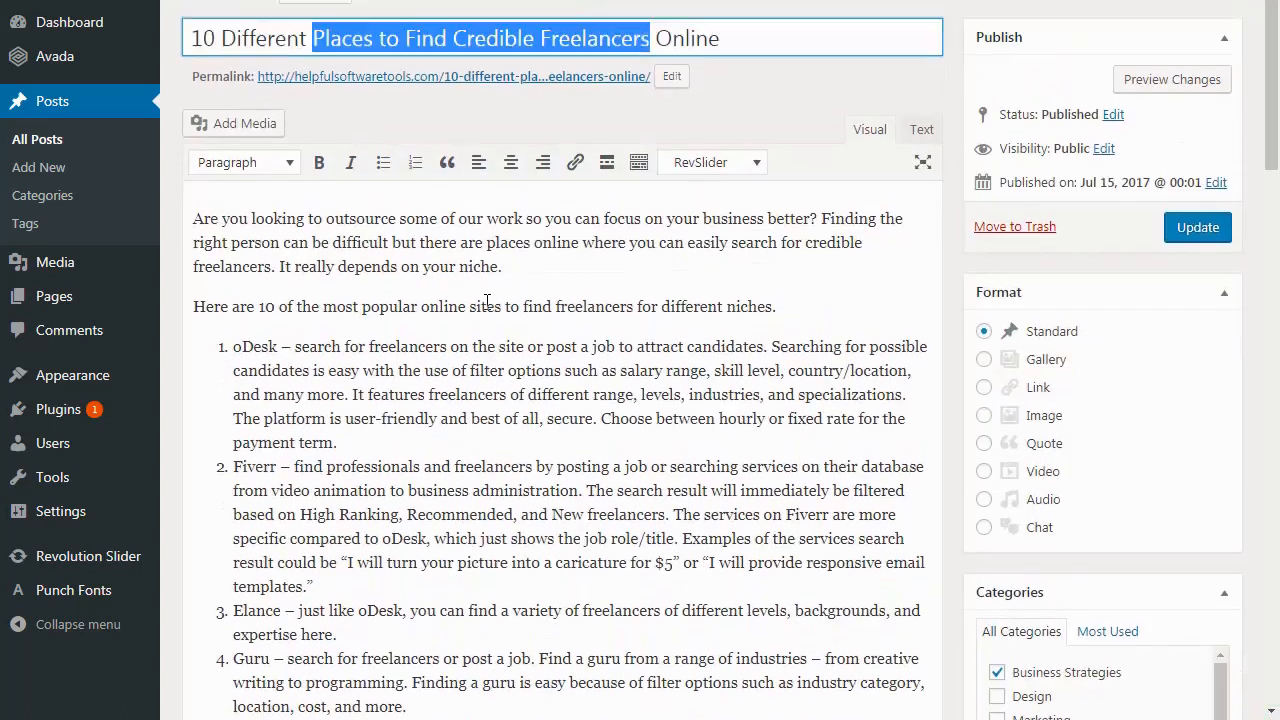
{"action": "left_click", "coordinate": [196, 252]}
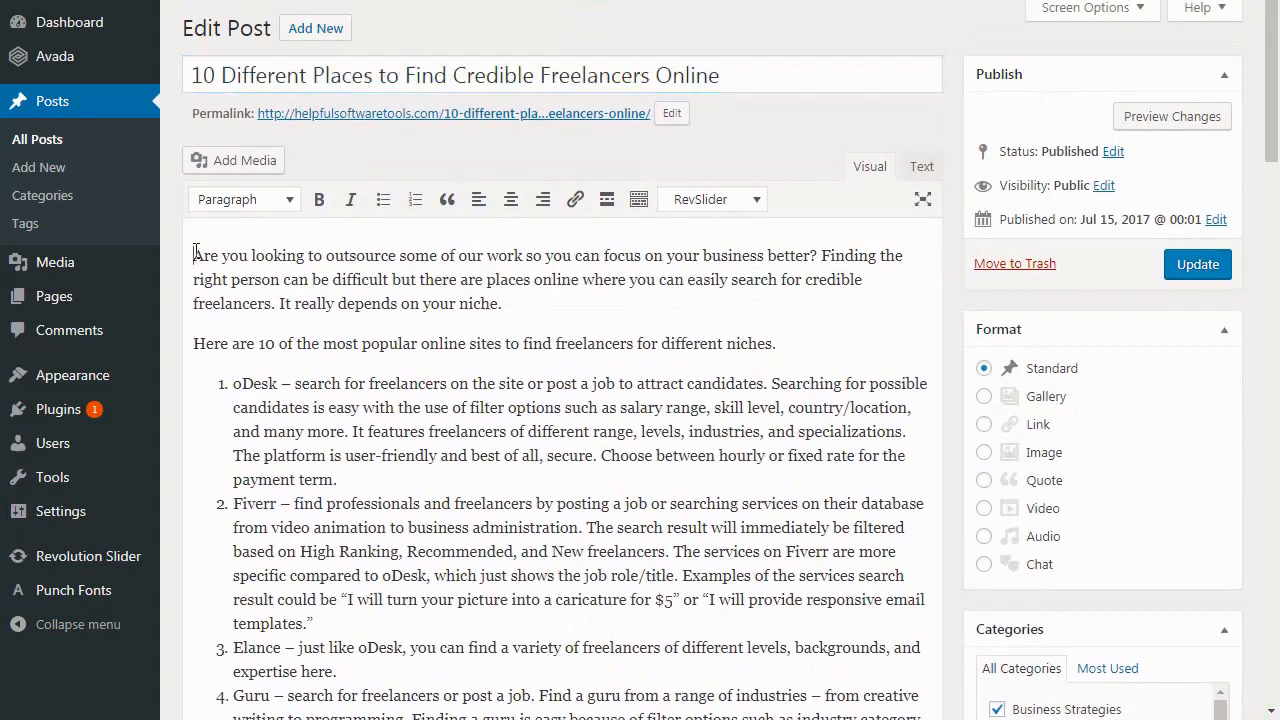
{"action": "key", "text": "ctrl+v"}
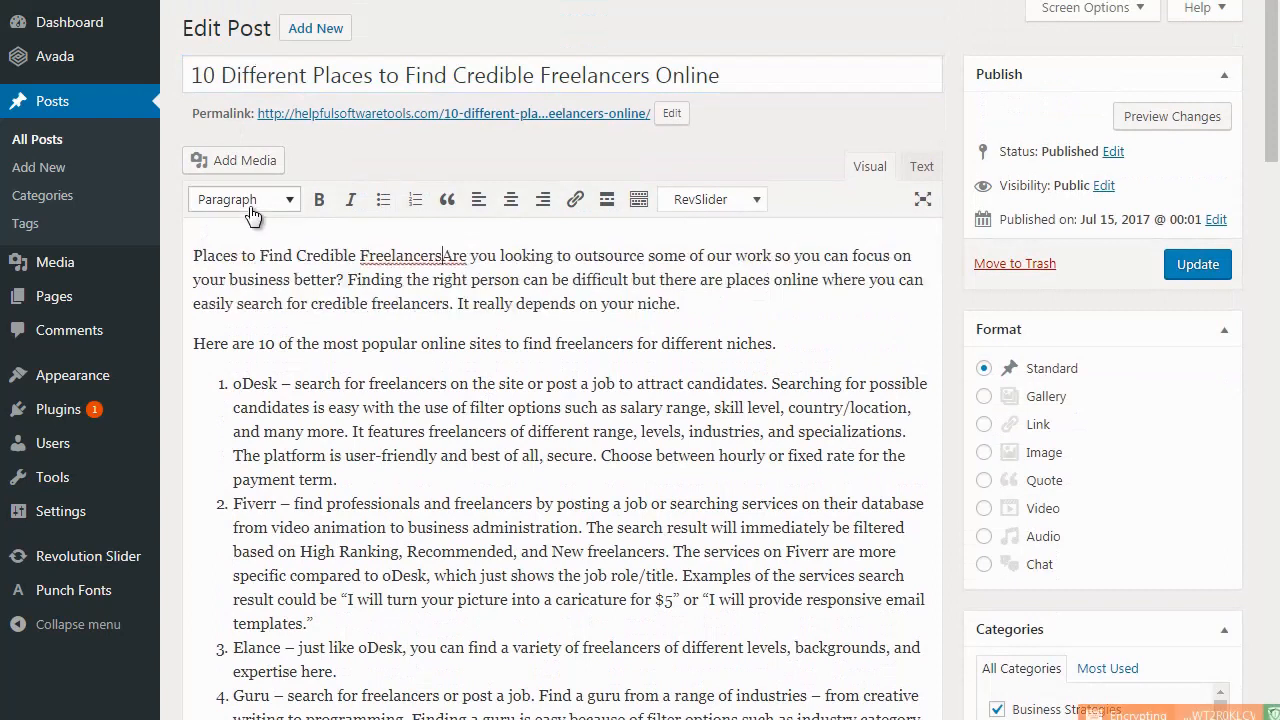
{"action": "key", "text": "Return"}
Format the pasted "Places to Find Credible Freelancers" line as Heading 1
{"action": "left_click_drag", "start_coordinate": [480, 208], "coordinate": [174, 213]}
{"action": "key", "text": "ctrl+c"}
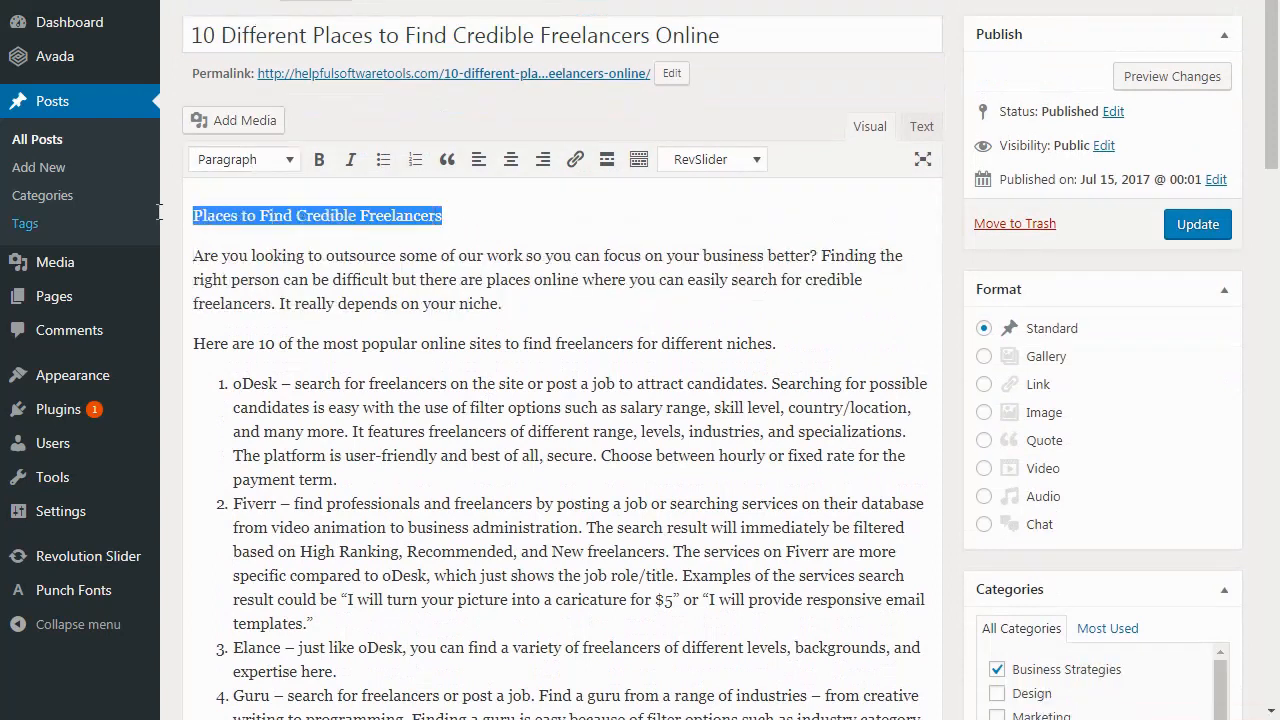
{"action": "left_click", "coordinate": [265, 165]}
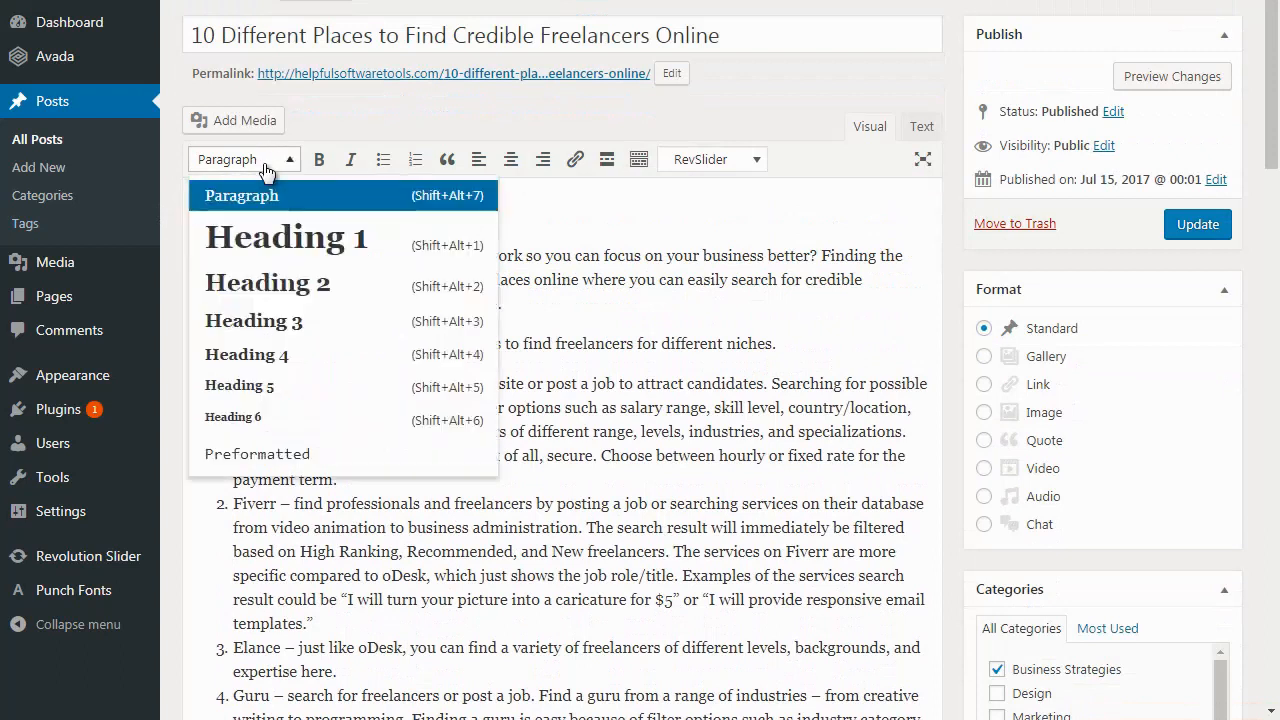
{"action": "left_click", "coordinate": [280, 235]}
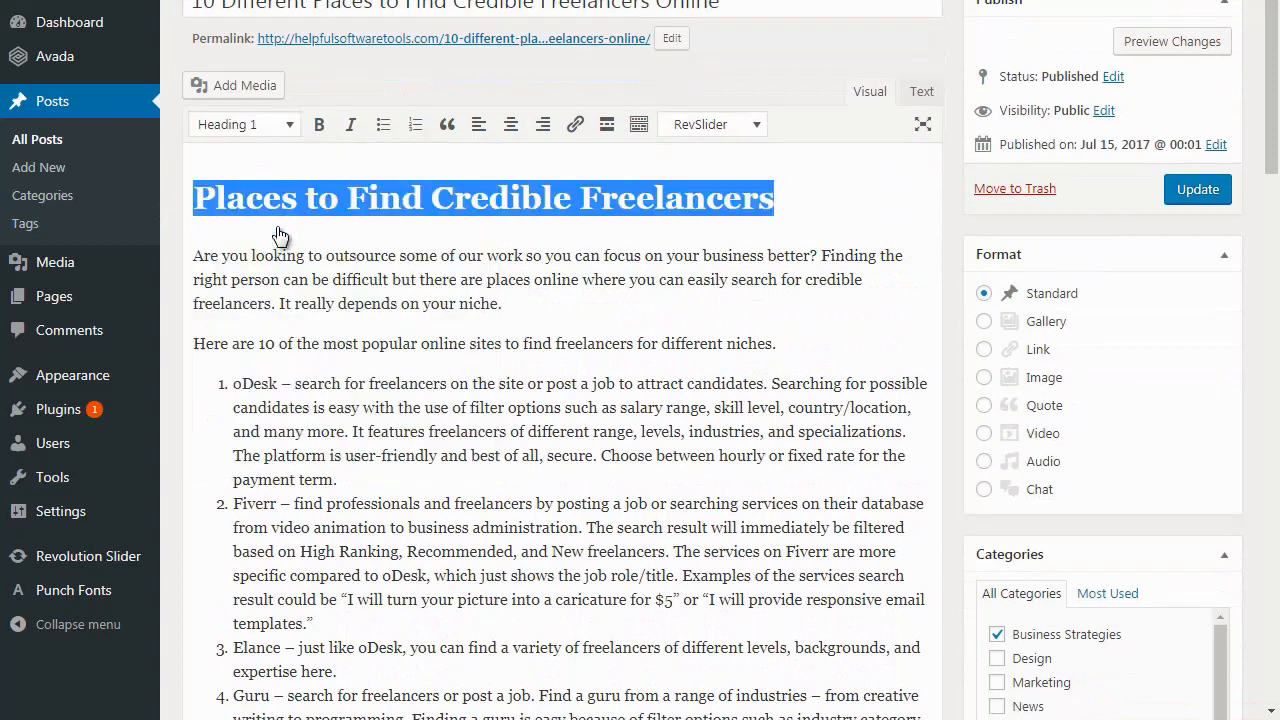
{"action": "left_click", "coordinate": [288, 207]}
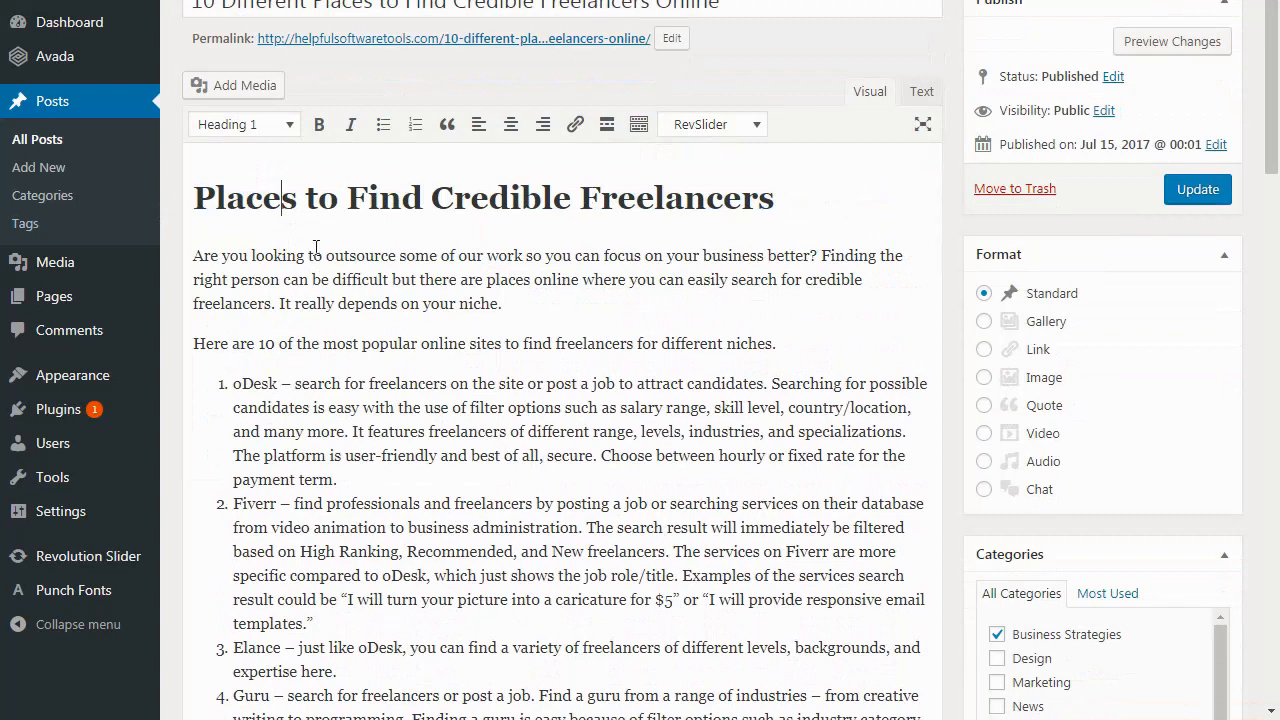
Insert the sentence "So let's discuss places to find credible freelancers." before "It really depends on your niche." in the opening paragraph
{"action": "left_click", "coordinate": [193, 259]}
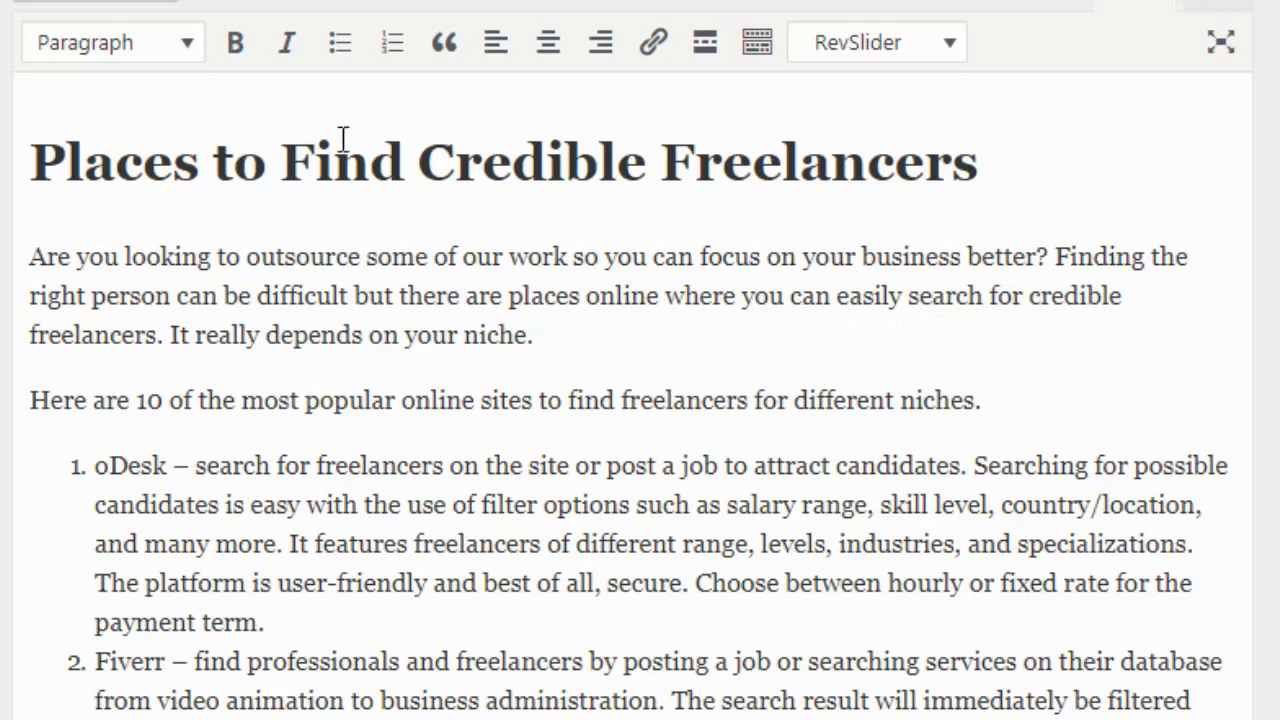
{"action": "left_click", "coordinate": [165, 336]}
{"action": "type", "text": "So let's discu"}
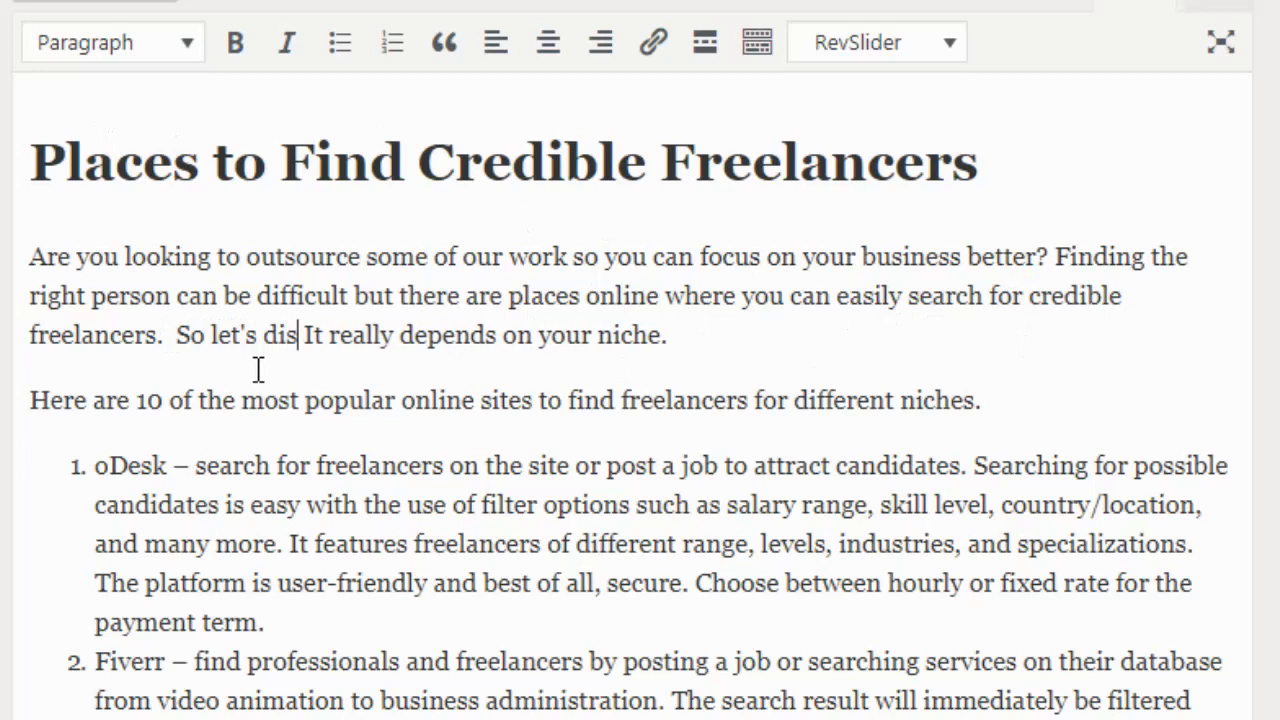
{"action": "type", "text": "ss"}
{"action": "key", "text": "ctrl+v"}
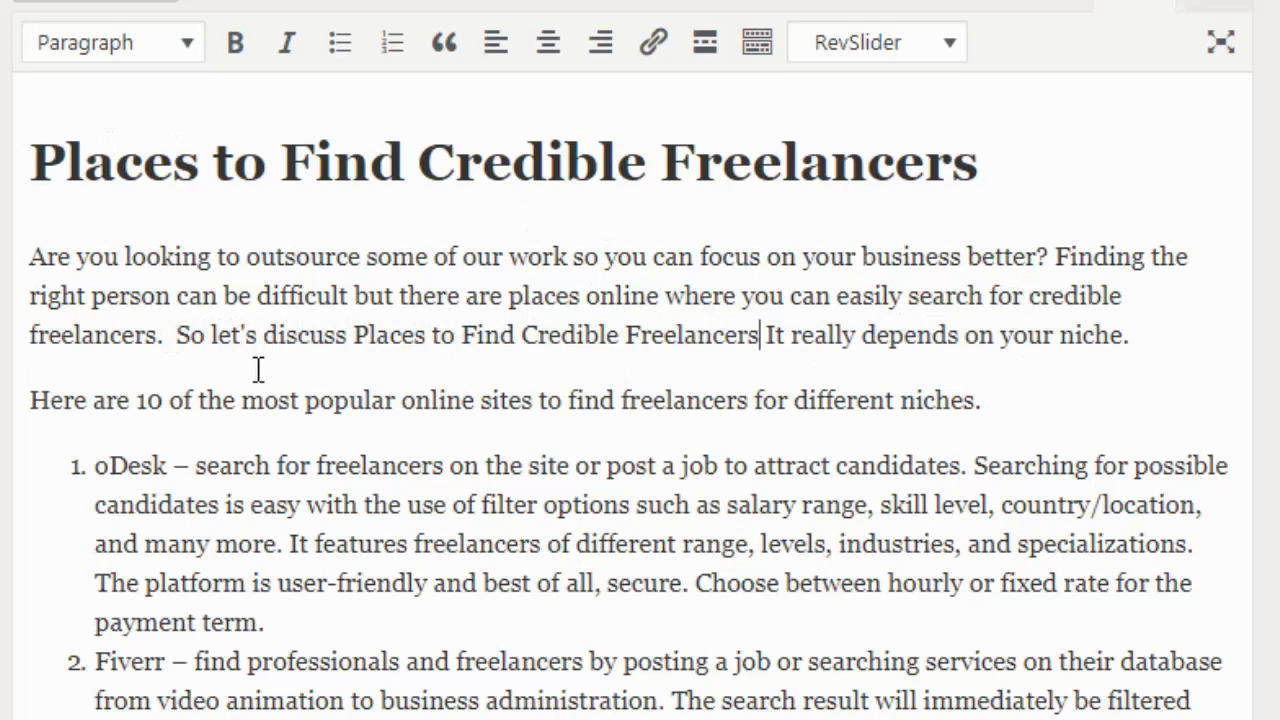
{"action": "key", "text": "ctrl+z"}
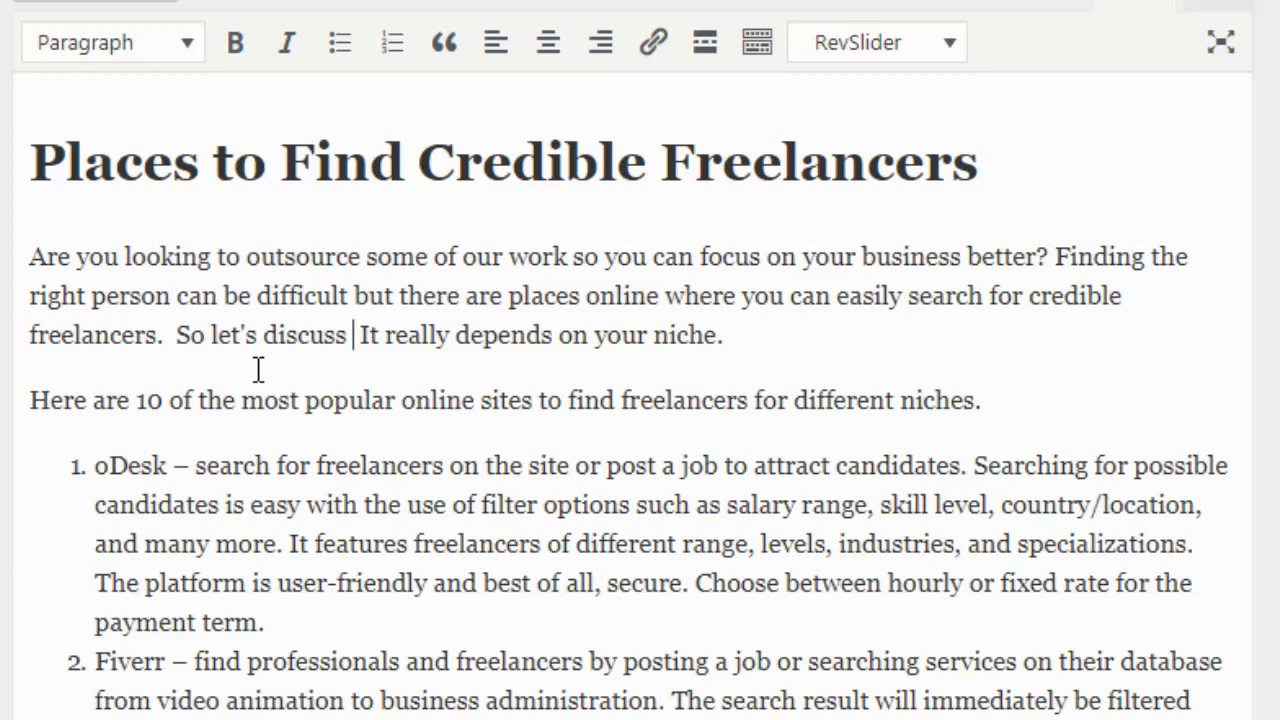
{"action": "type", "text": "places that"}
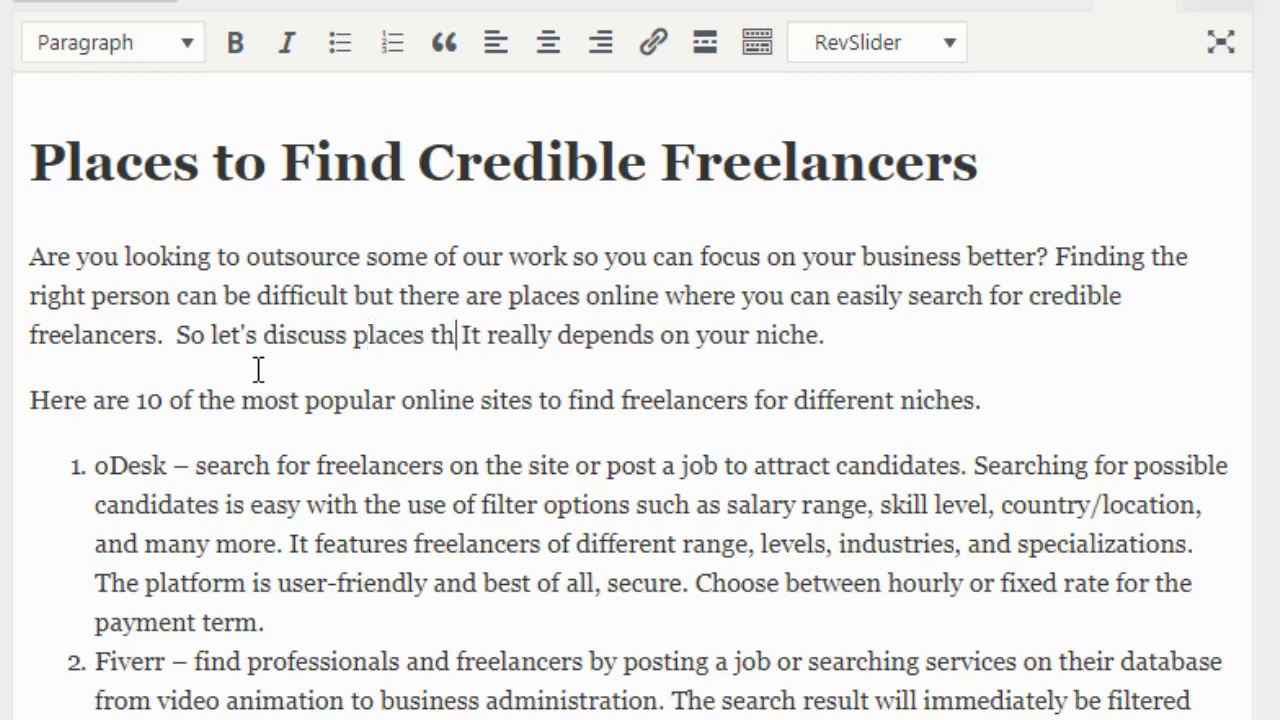
{"action": "key", "text": "BackSpace"}
{"action": "key", "text": "BackSpace"}
{"action": "key", "text": "BackSpace"}
{"action": "type", "text": "o find c"}
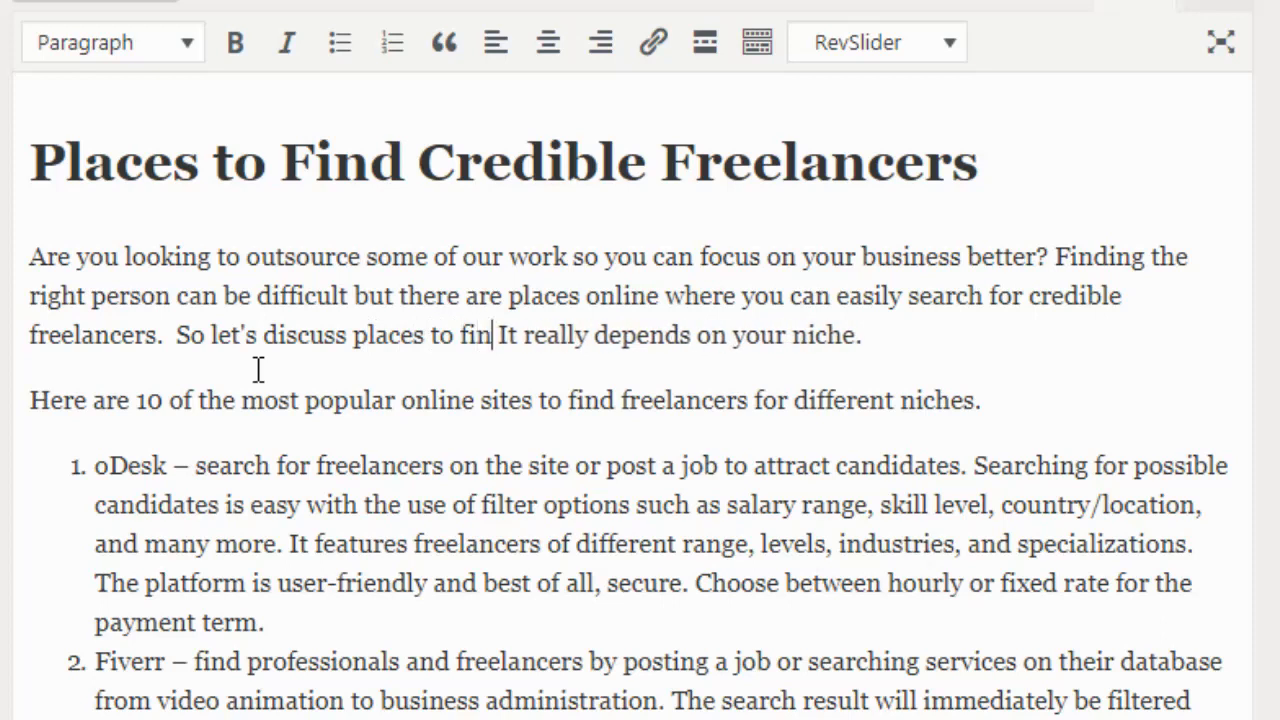
{"action": "type", "text": "redible f"}
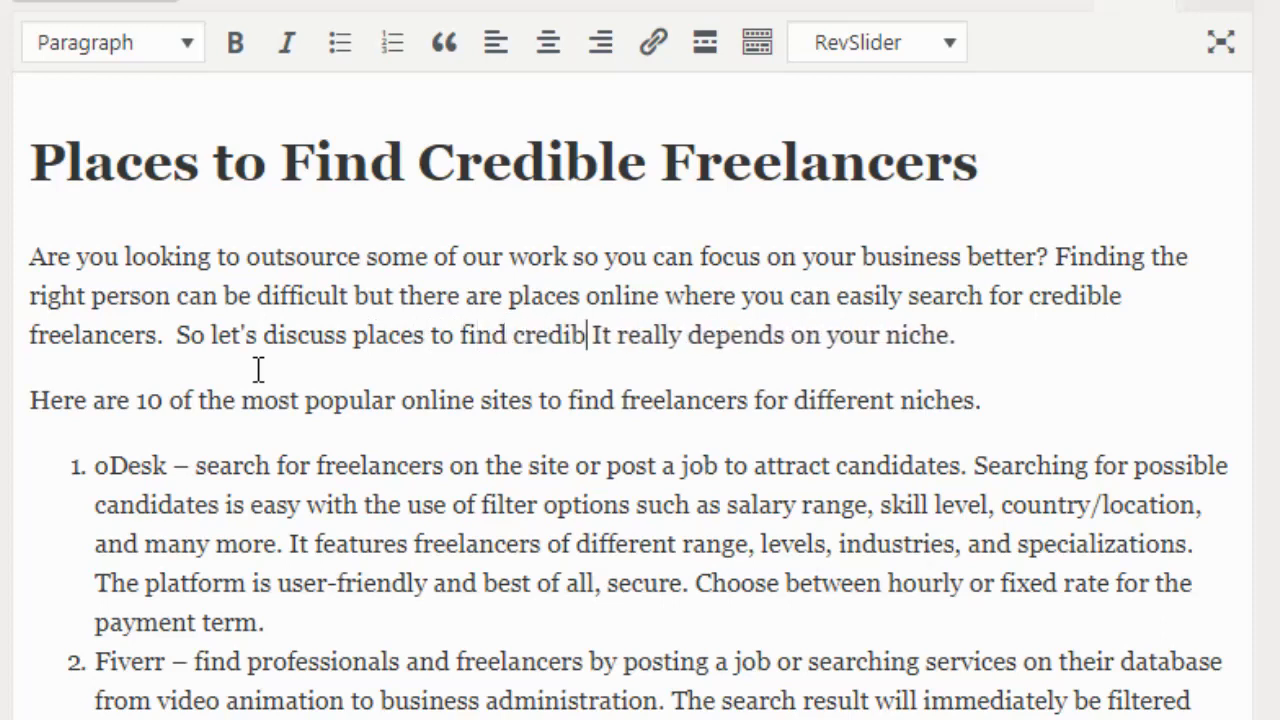
{"action": "type", "text": "reelancers."}
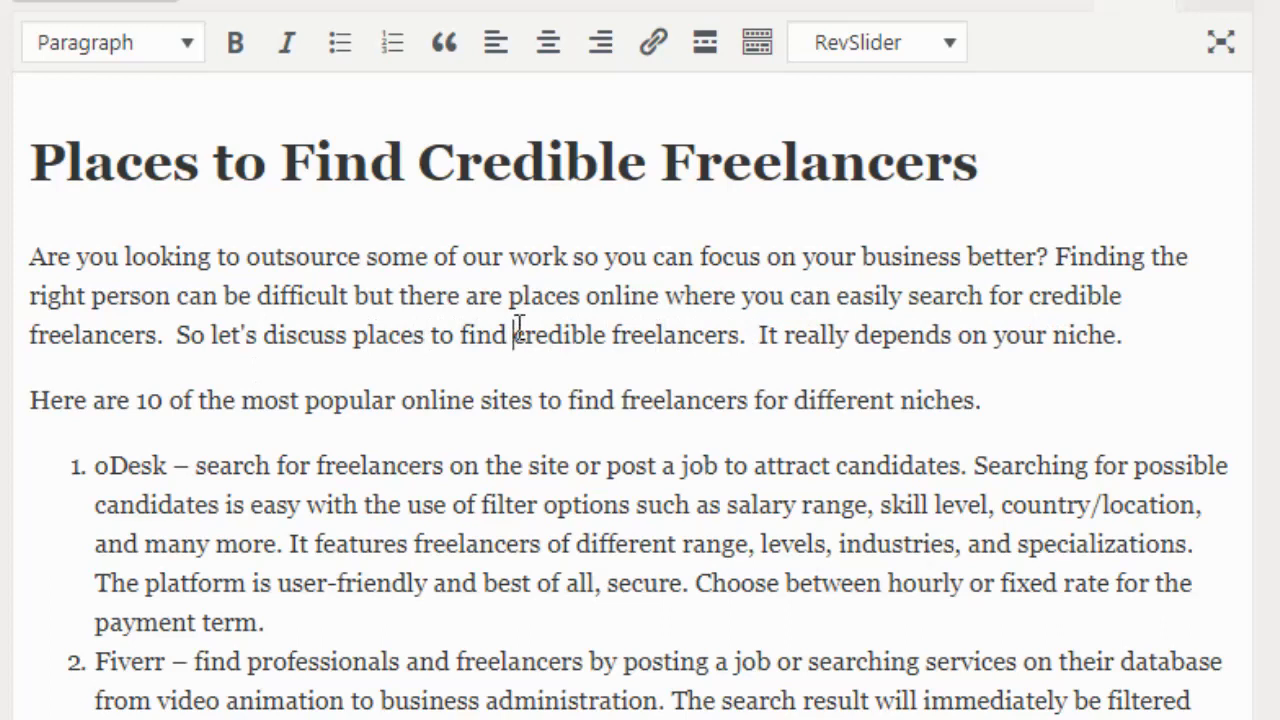
Make "places to find credible freelancers" in the opening paragraph italic and bold
{"action": "left_click_drag", "start_coordinate": [352, 335], "coordinate": [740, 332]}
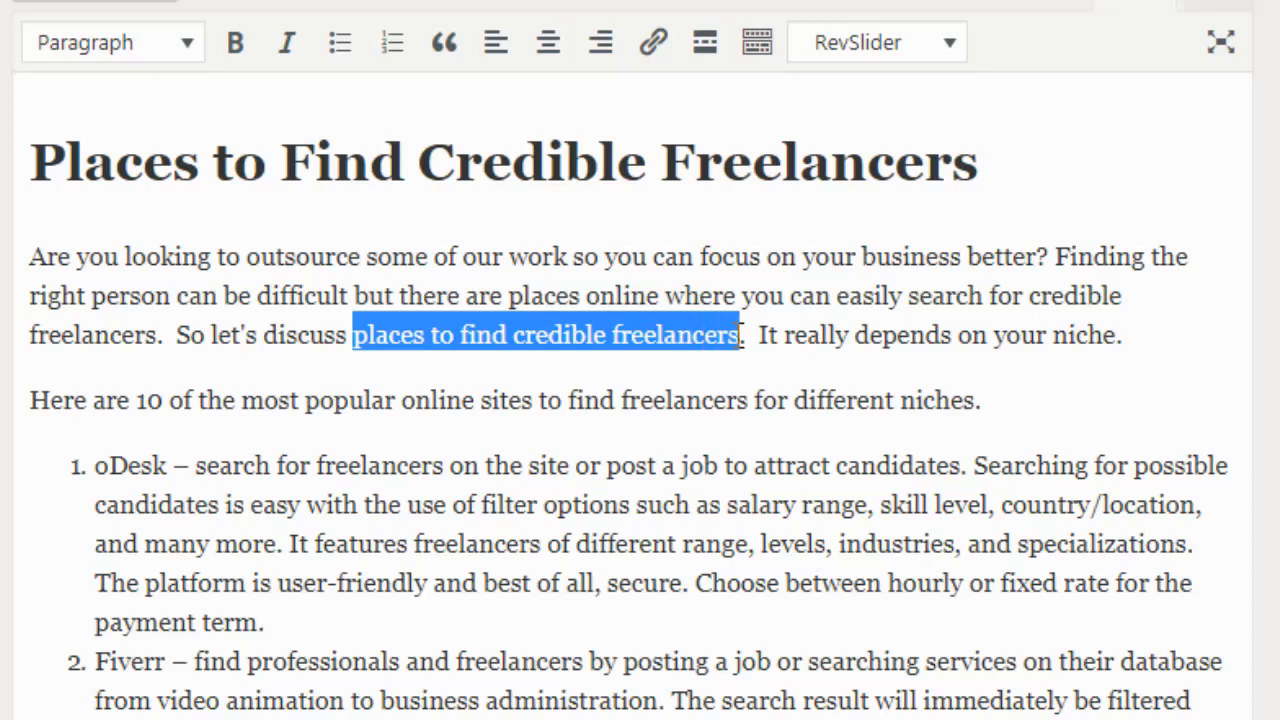
{"action": "left_click", "coordinate": [285, 44]}
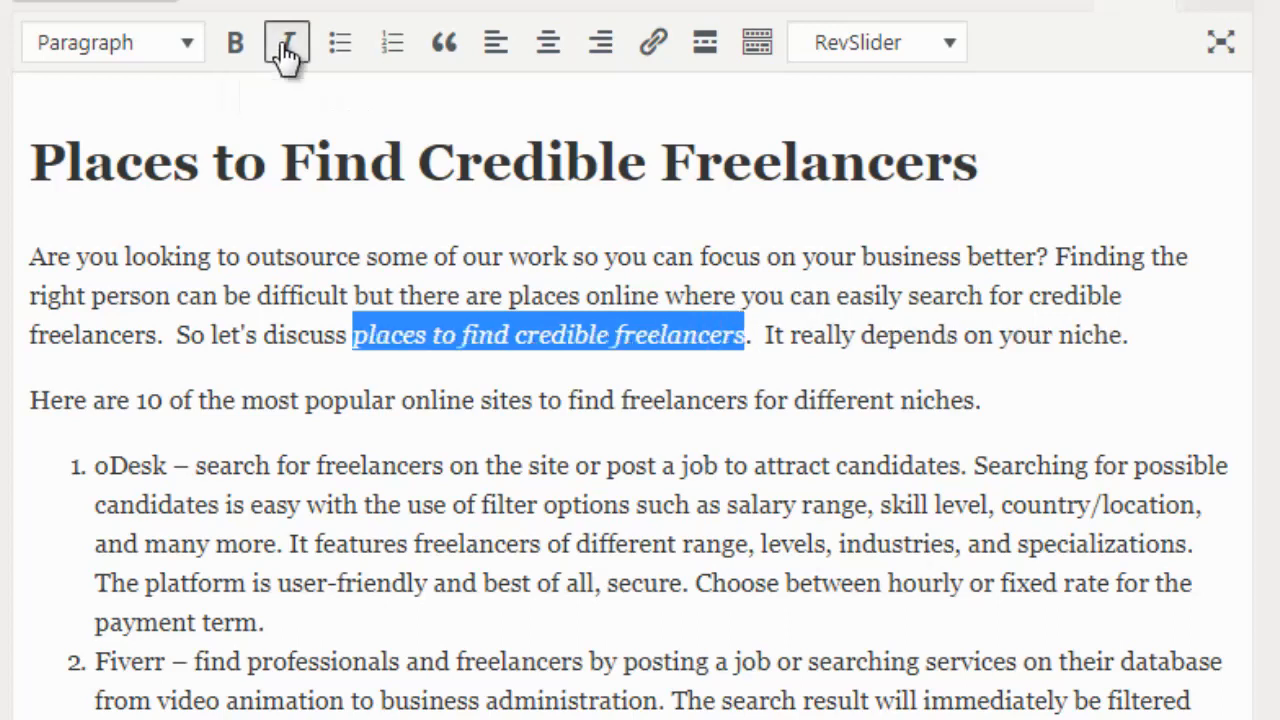
{"action": "left_click", "coordinate": [248, 52]}
{"action": "left_click", "coordinate": [765, 258]}
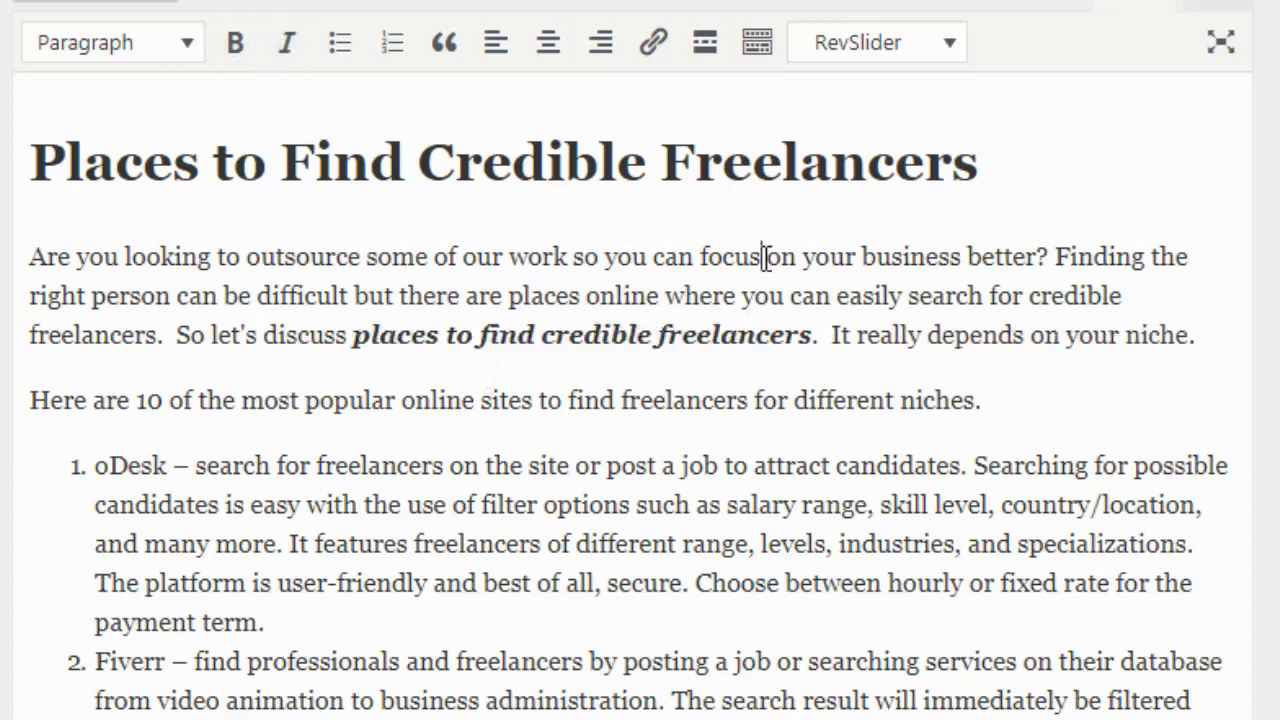
Review the post from the opening paragraph to the last list item for spots where the key phrase or its variations fit
{"action": "scroll", "coordinate": [843, 330], "scroll_direction": "down", "scroll_amount": 2}
{"action": "scroll", "coordinate": [750, 320], "scroll_direction": "up", "scroll_amount": 2}
{"action": "scroll", "coordinate": [495, 447], "scroll_direction": "down", "scroll_amount": 13}
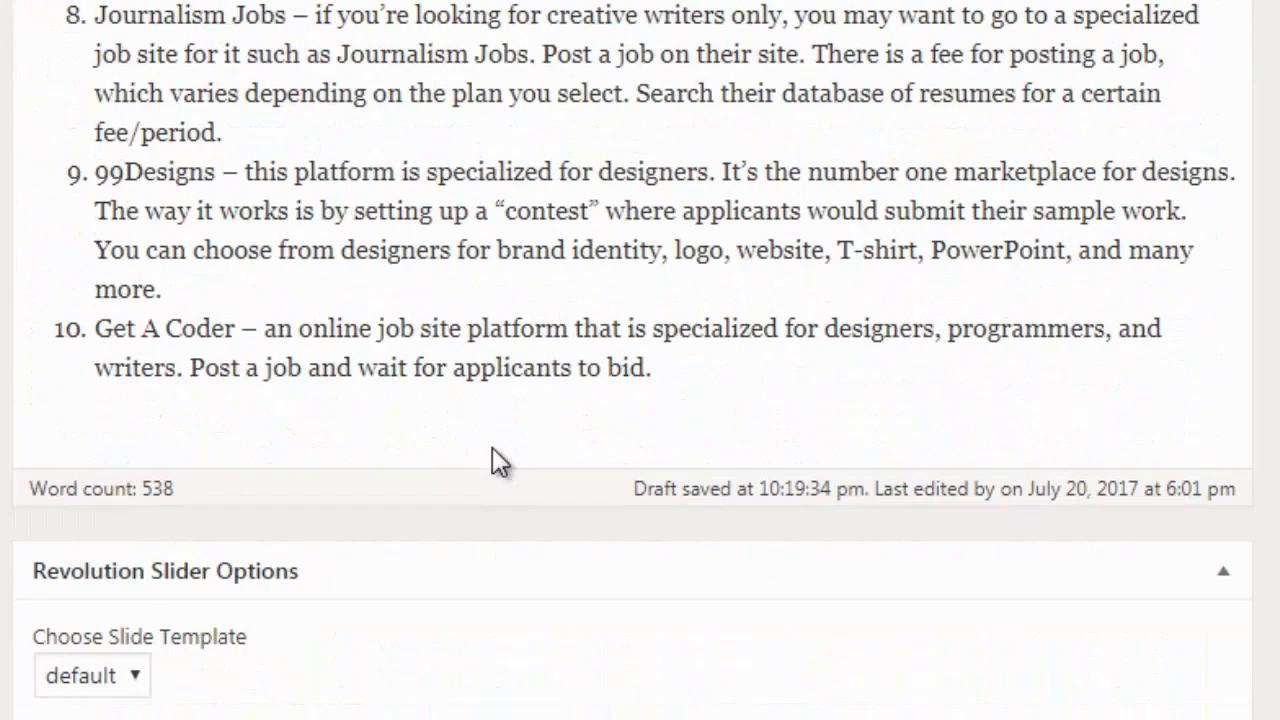
{"action": "scroll", "coordinate": [494, 446], "scroll_direction": "up", "scroll_amount": 3}
{"action": "scroll", "coordinate": [495, 447], "scroll_direction": "up", "scroll_amount": 8}
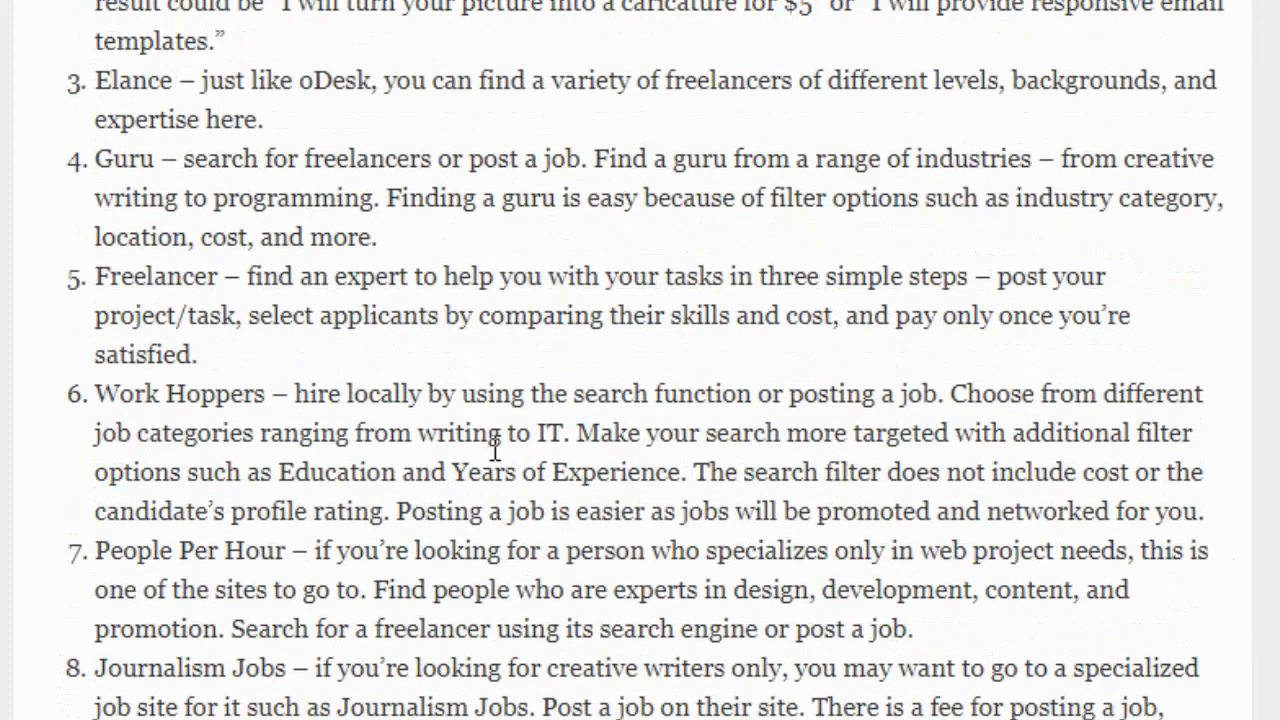
{"action": "scroll", "coordinate": [495, 450], "scroll_direction": "up", "scroll_amount": 3}
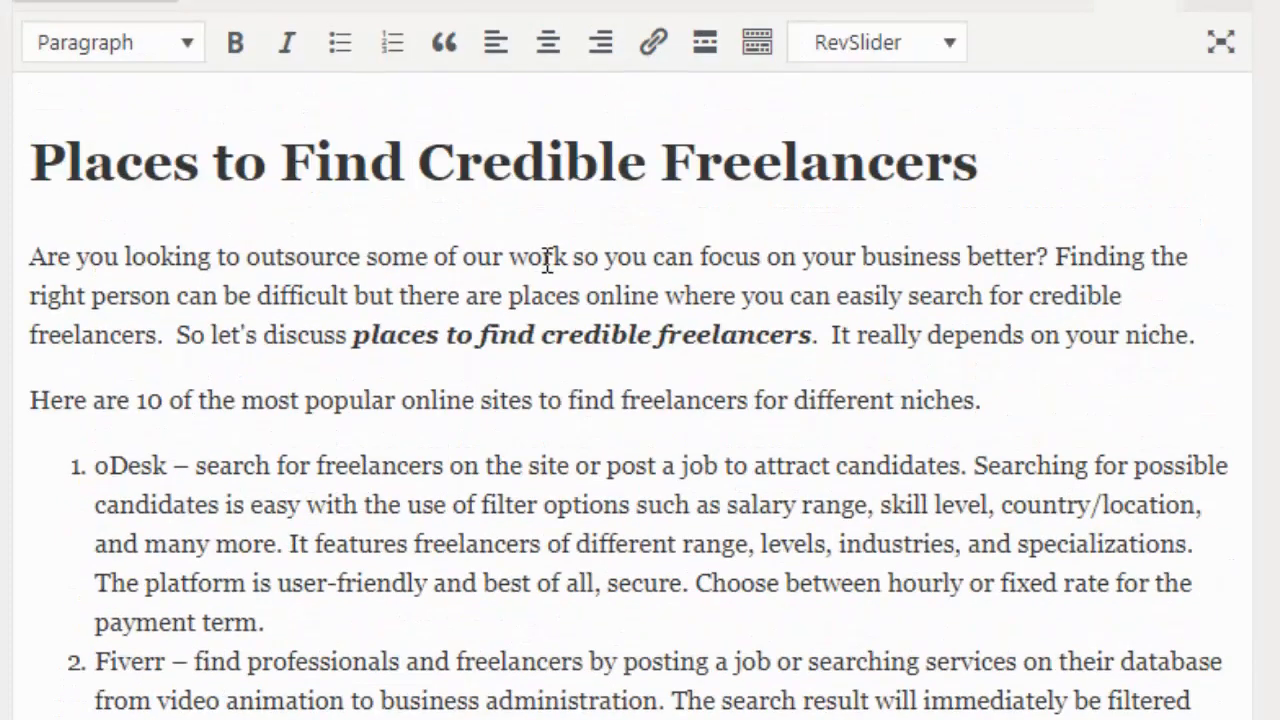
{"action": "left_click", "coordinate": [521, 337]}
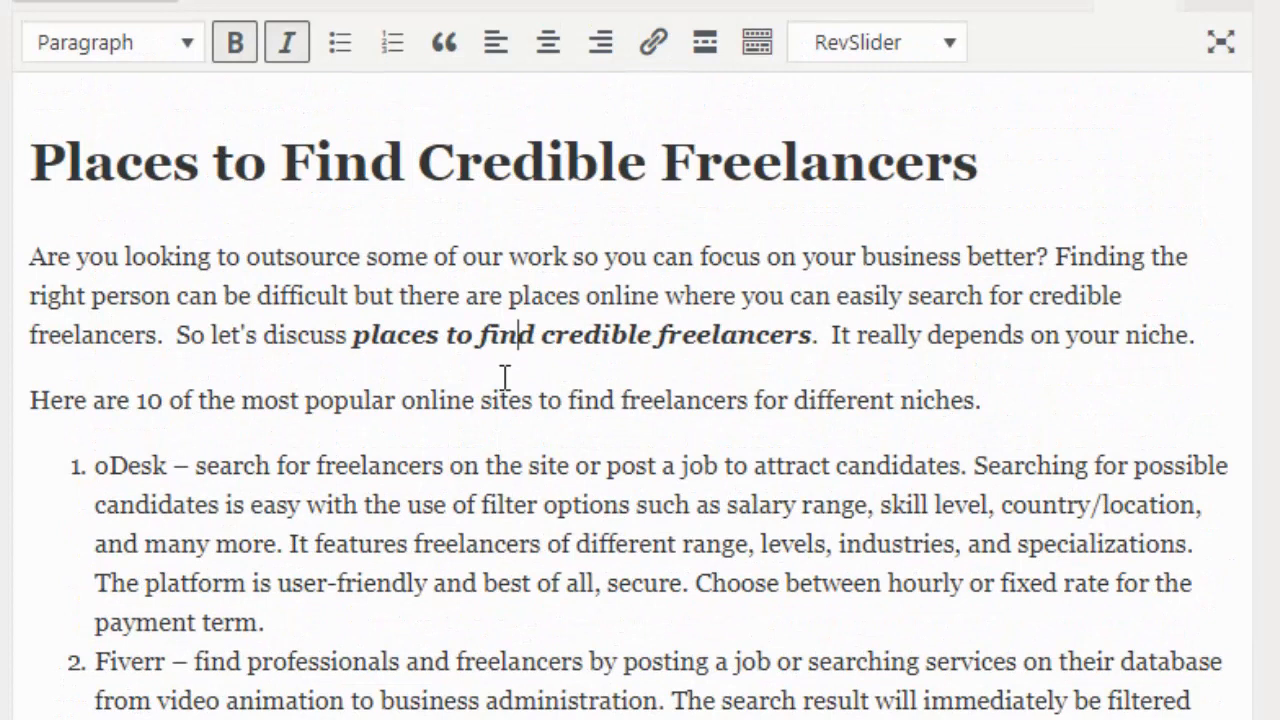
{"action": "scroll", "coordinate": [492, 470], "scroll_direction": "down", "scroll_amount": 4}
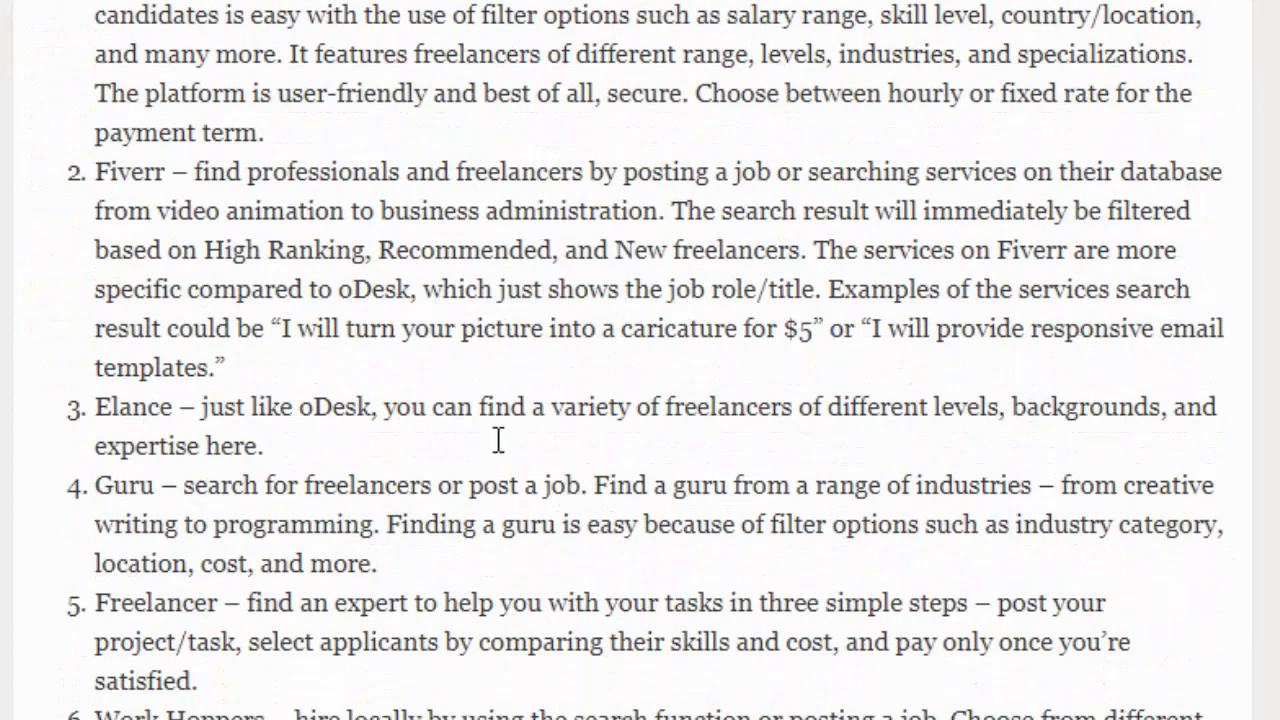
{"action": "scroll", "coordinate": [497, 440], "scroll_direction": "up", "scroll_amount": 1}
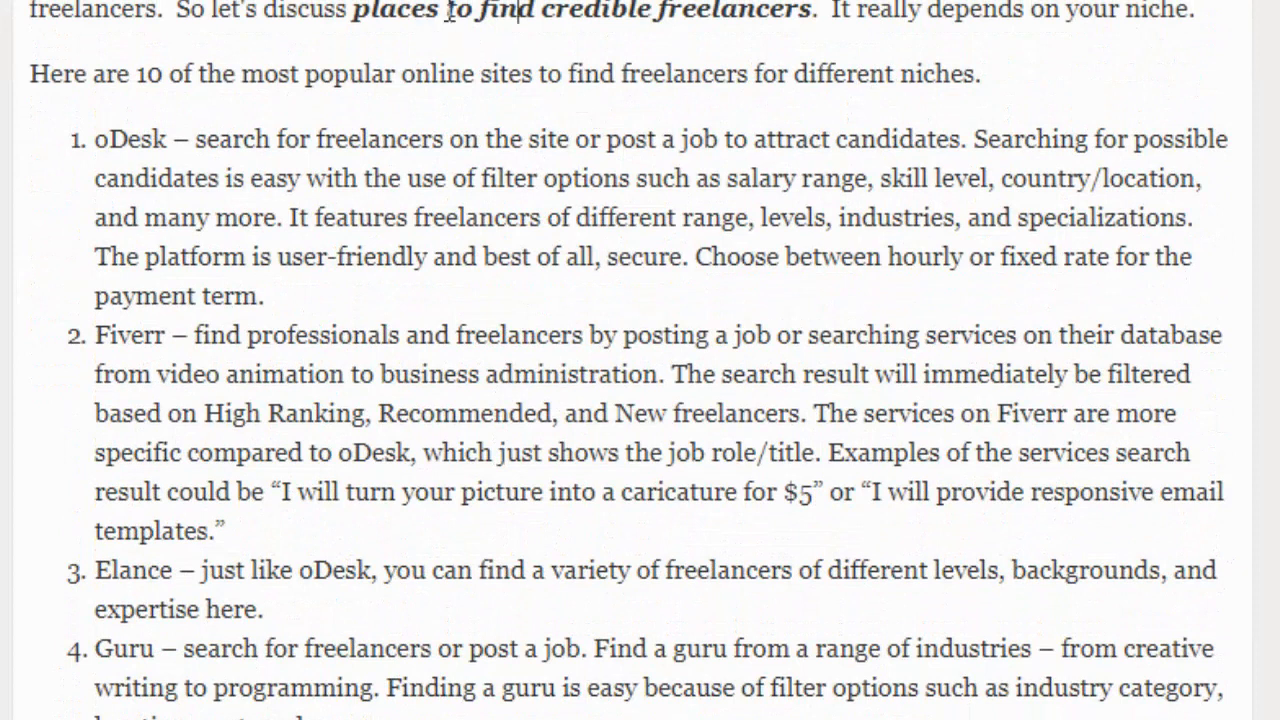
{"action": "left_click", "coordinate": [537, 12]}
Add "this is a good place to find great freelancers." at the start of the Fiverr item's description
{"action": "scroll", "coordinate": [684, 254], "scroll_direction": "down", "scroll_amount": 1}
{"action": "scroll", "coordinate": [130, 160], "scroll_direction": "down", "scroll_amount": 1}
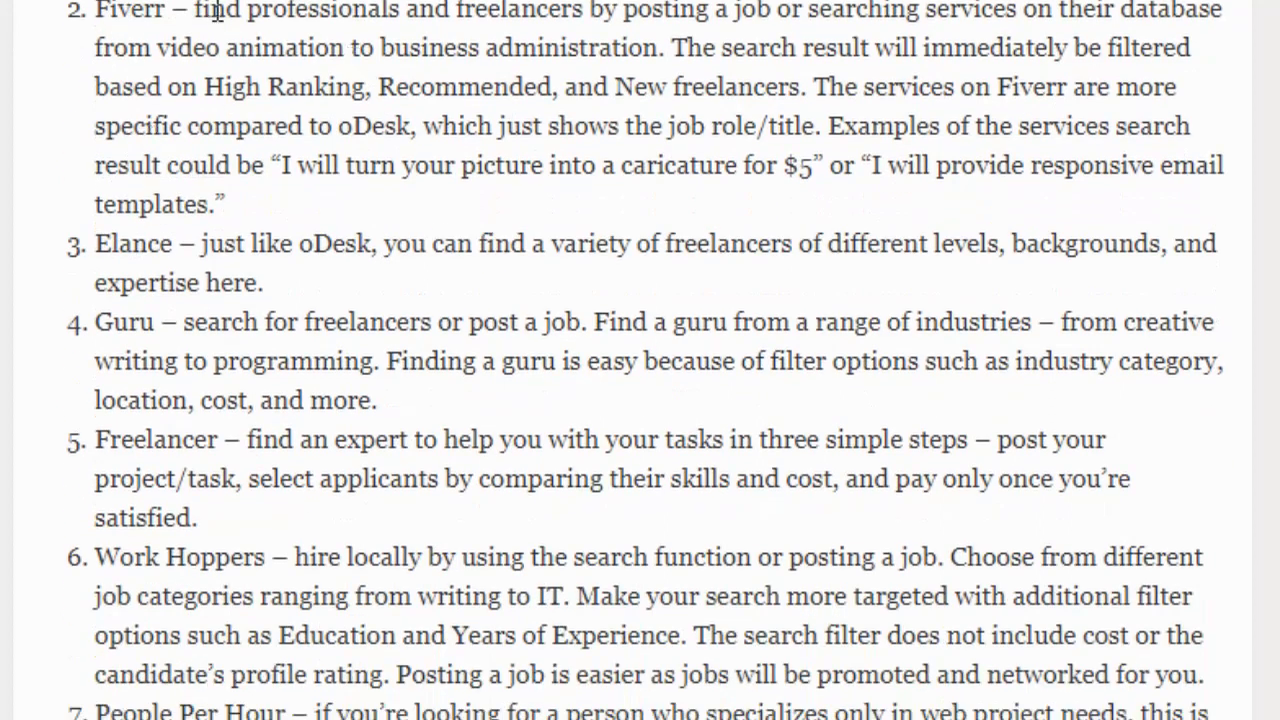
{"action": "type", "text": "this is a good place to find"}
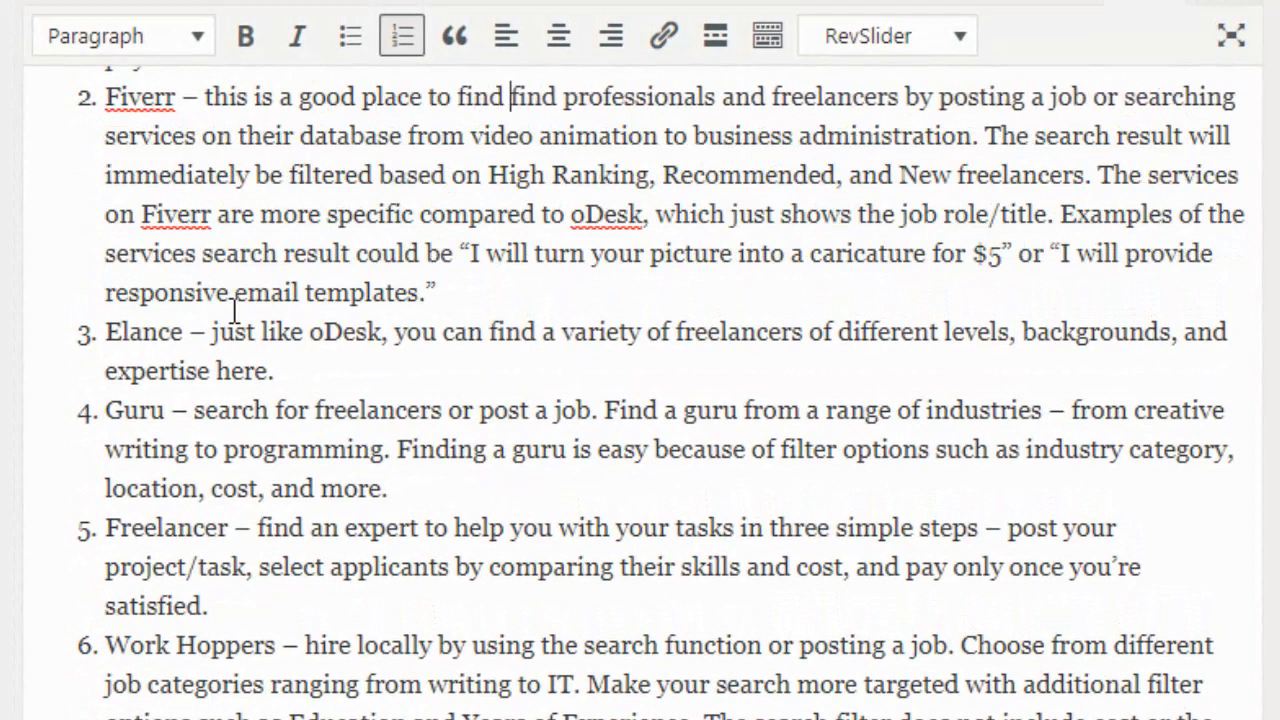
{"action": "type", "text": " great freelancers."}
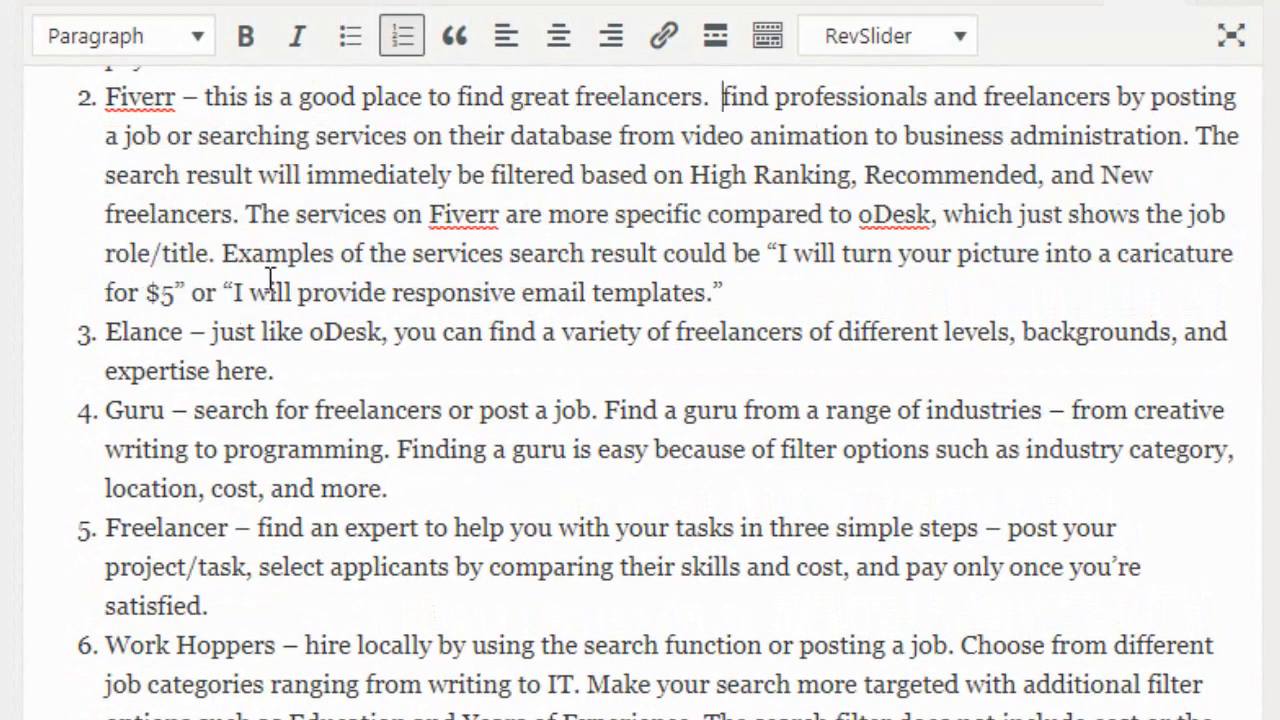
In the Fiverr item, replace "great" with "hard working" and capitalize "Find" at the start of the following sentence
{"action": "scroll", "coordinate": [271, 272], "scroll_direction": "up", "scroll_amount": 3}
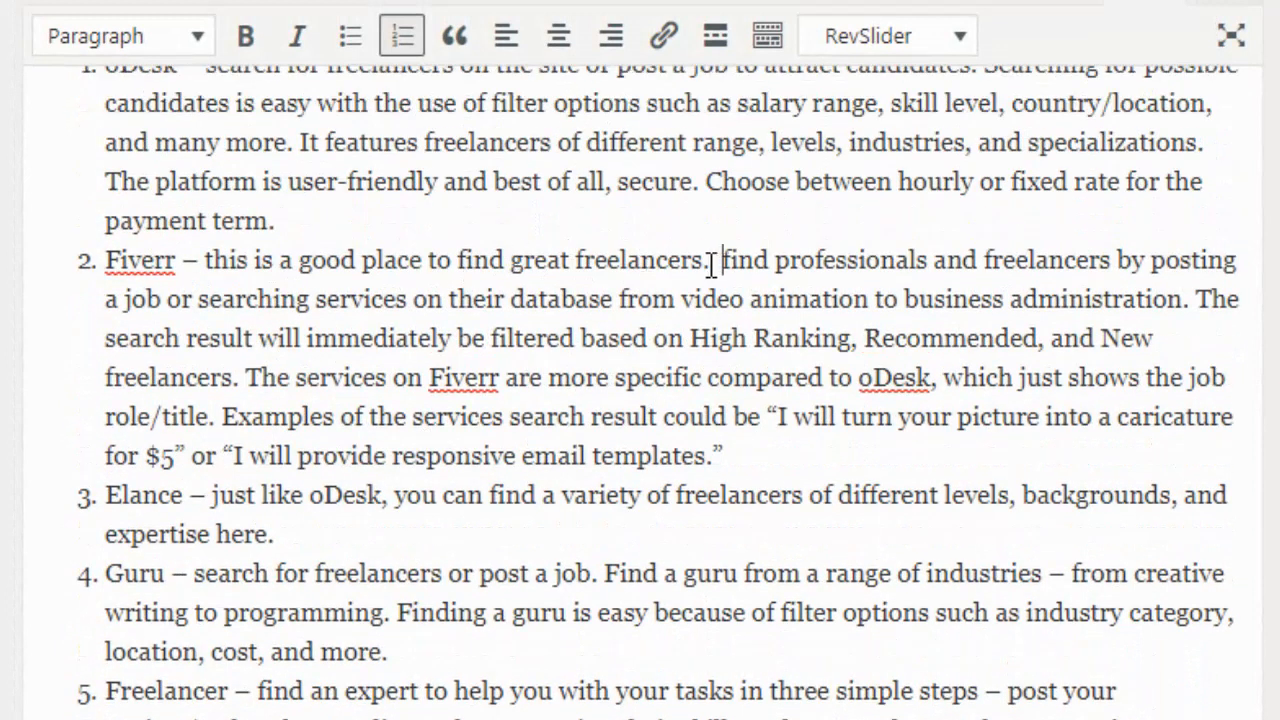
{"action": "left_click_drag", "start_coordinate": [568, 262], "coordinate": [512, 262]}
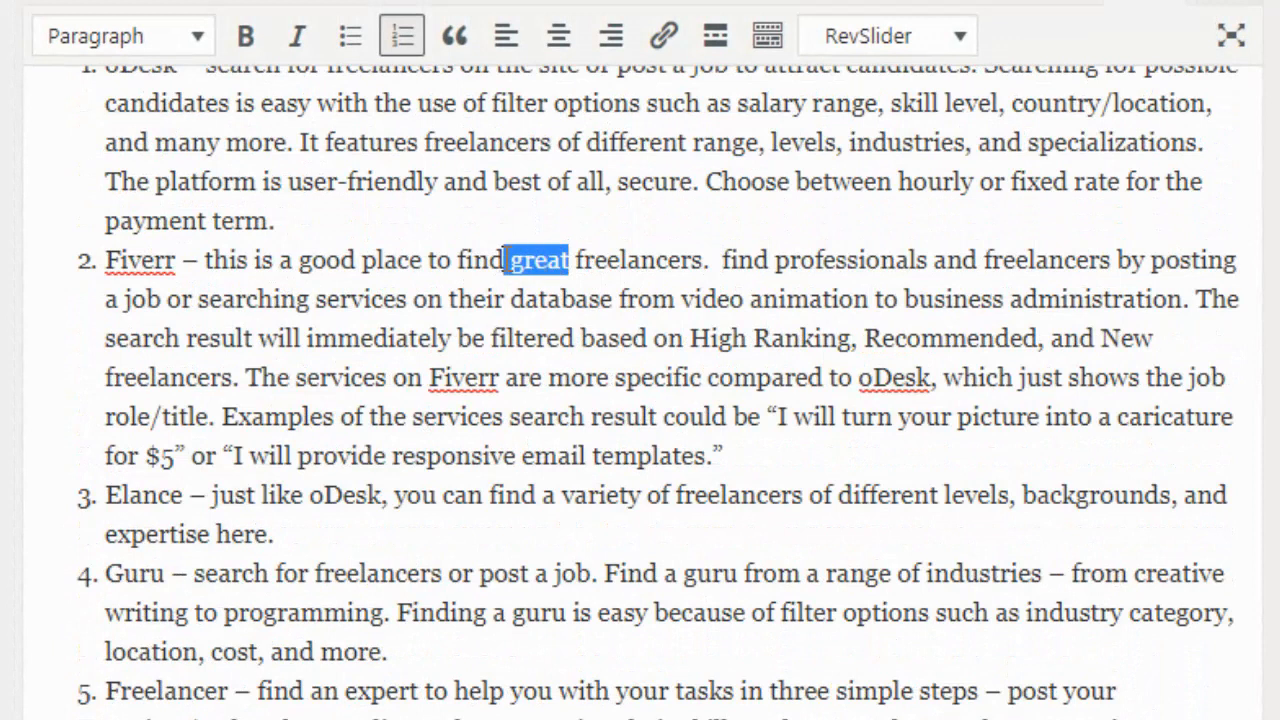
{"action": "type", "text": "hard working"}
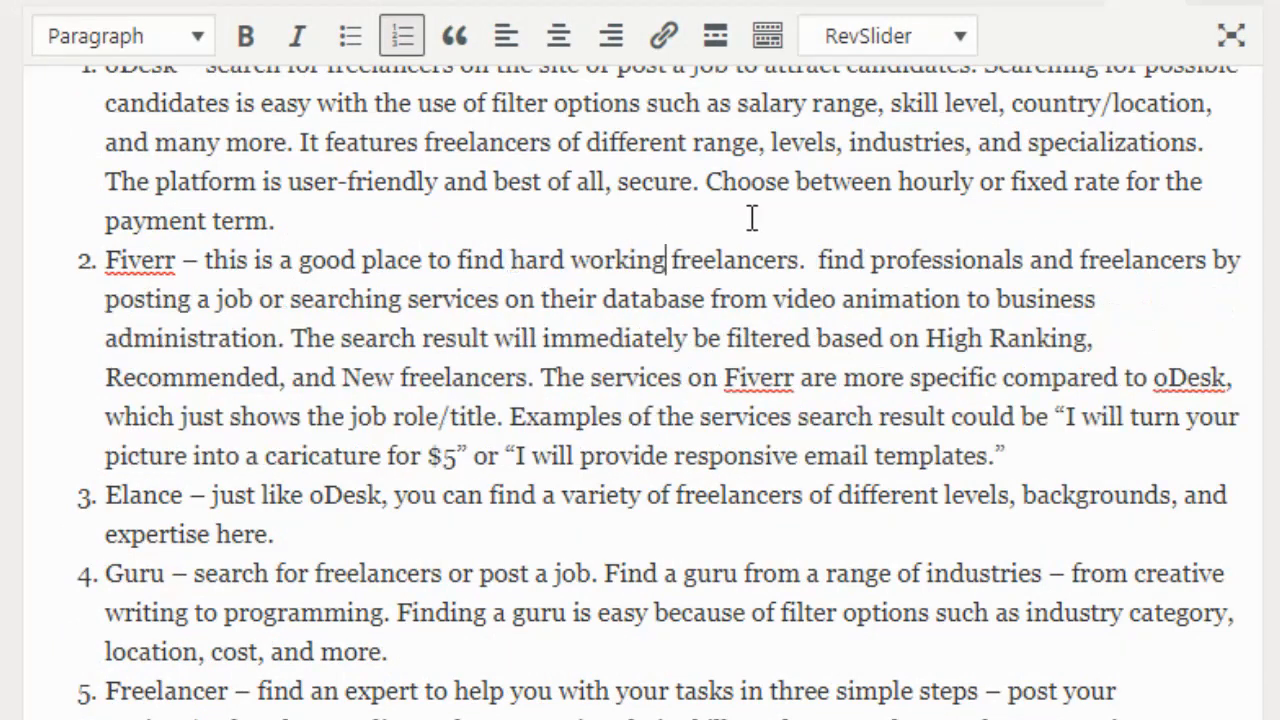
{"action": "left_click", "coordinate": [818, 263]}
{"action": "type", "text": "f"}
{"action": "key", "text": "Delete"}
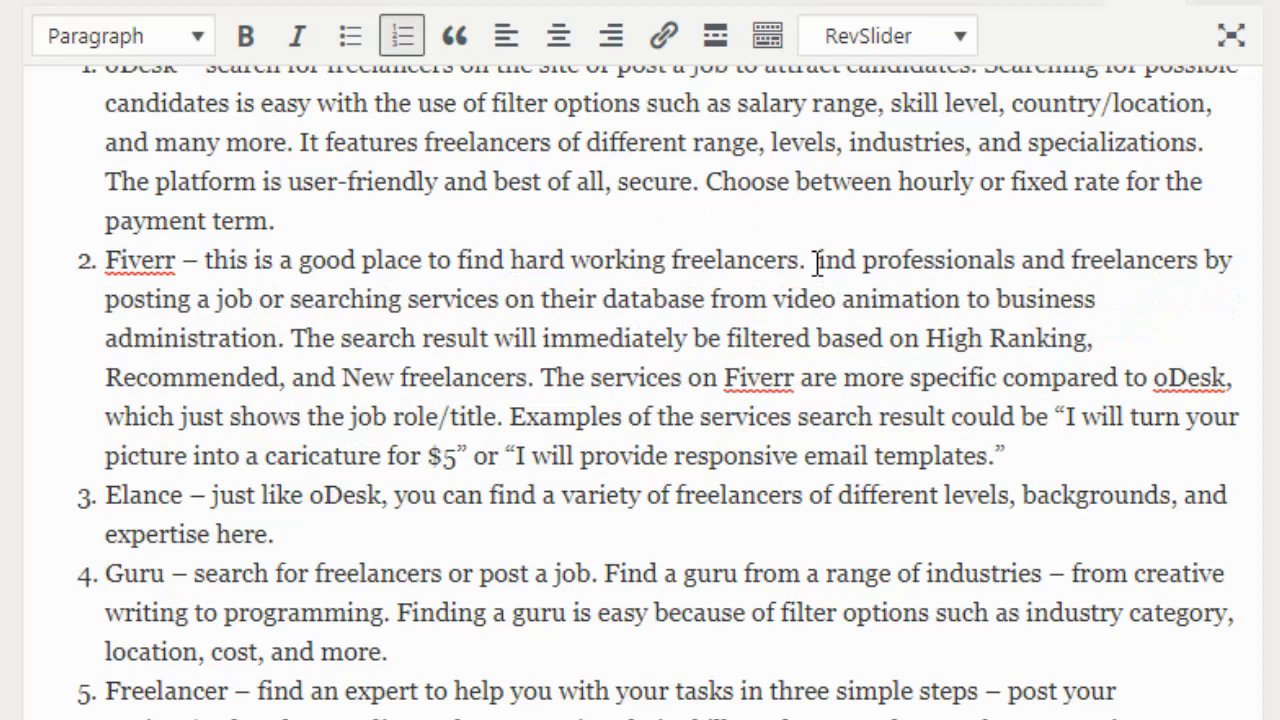
{"action": "type", "text": "F"}
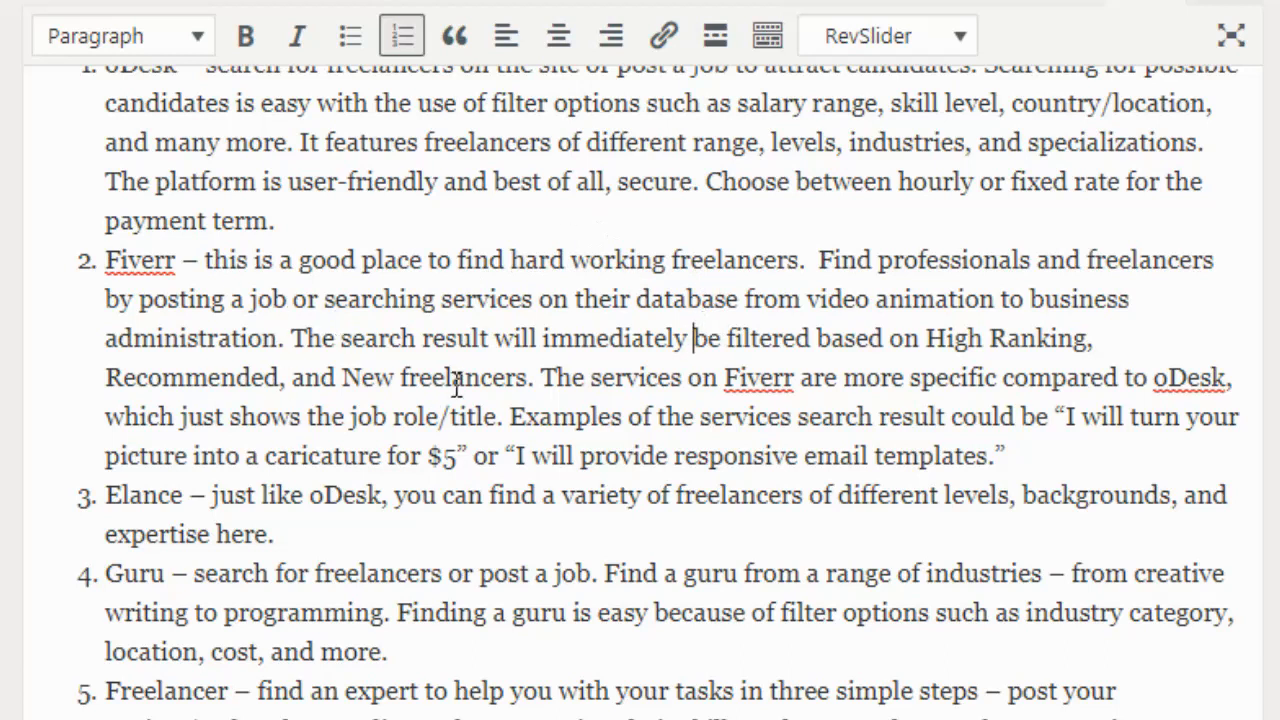
Look over the remaining list items of the post and its tags
{"action": "scroll", "coordinate": [630, 468], "scroll_direction": "down", "scroll_amount": 8}
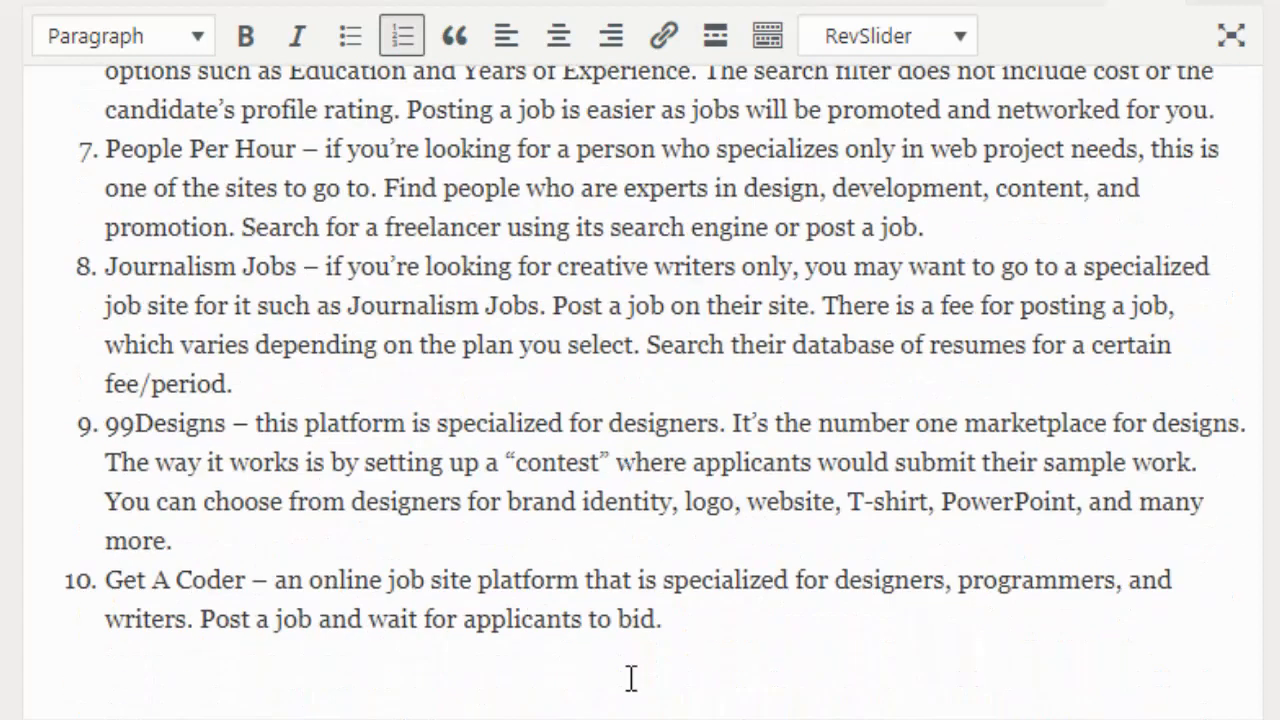
{"action": "scroll", "coordinate": [640, 330], "scroll_direction": "up", "scroll_amount": 10}
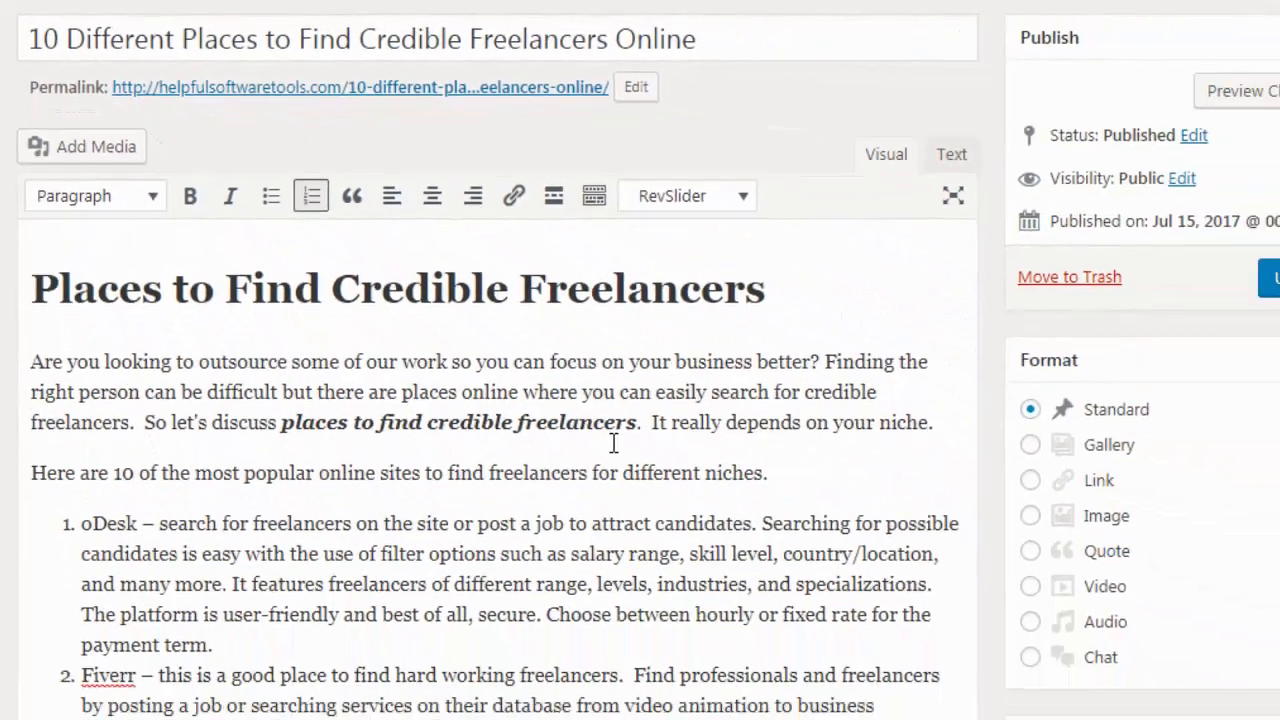
{"action": "scroll", "coordinate": [790, 520], "scroll_direction": "down", "scroll_amount": 10}
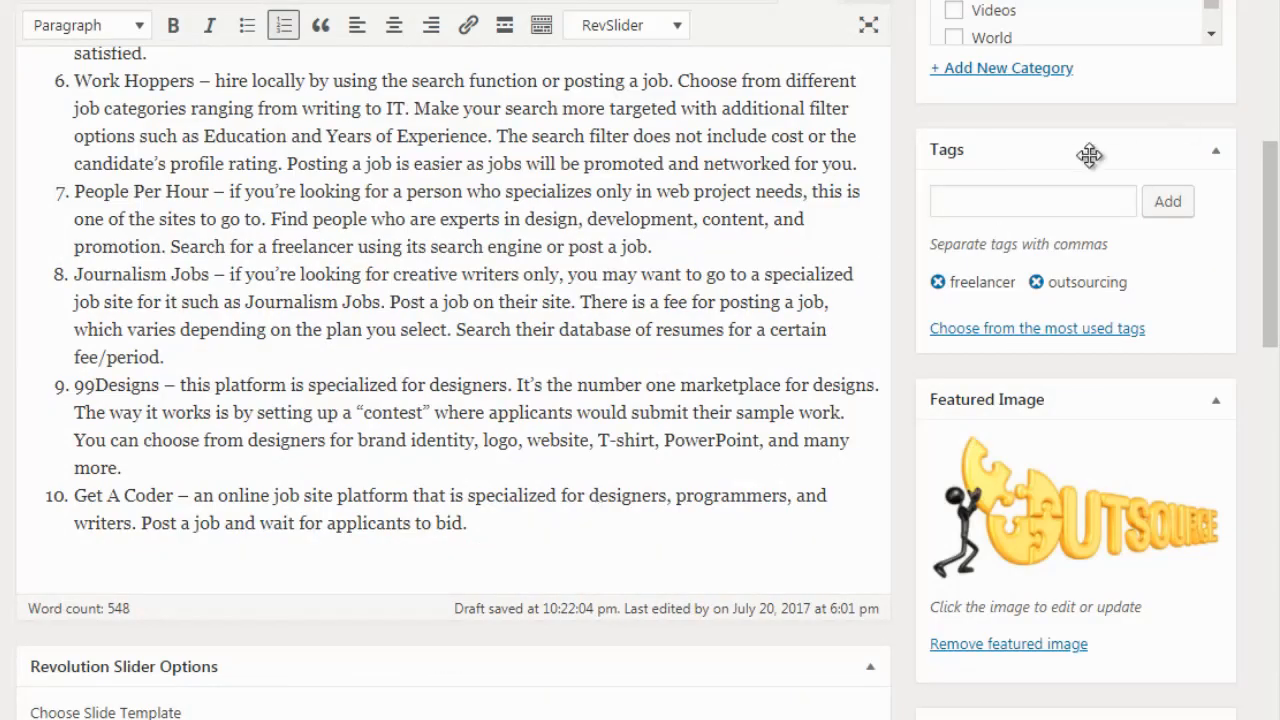
{"action": "left_click", "coordinate": [1020, 205]}
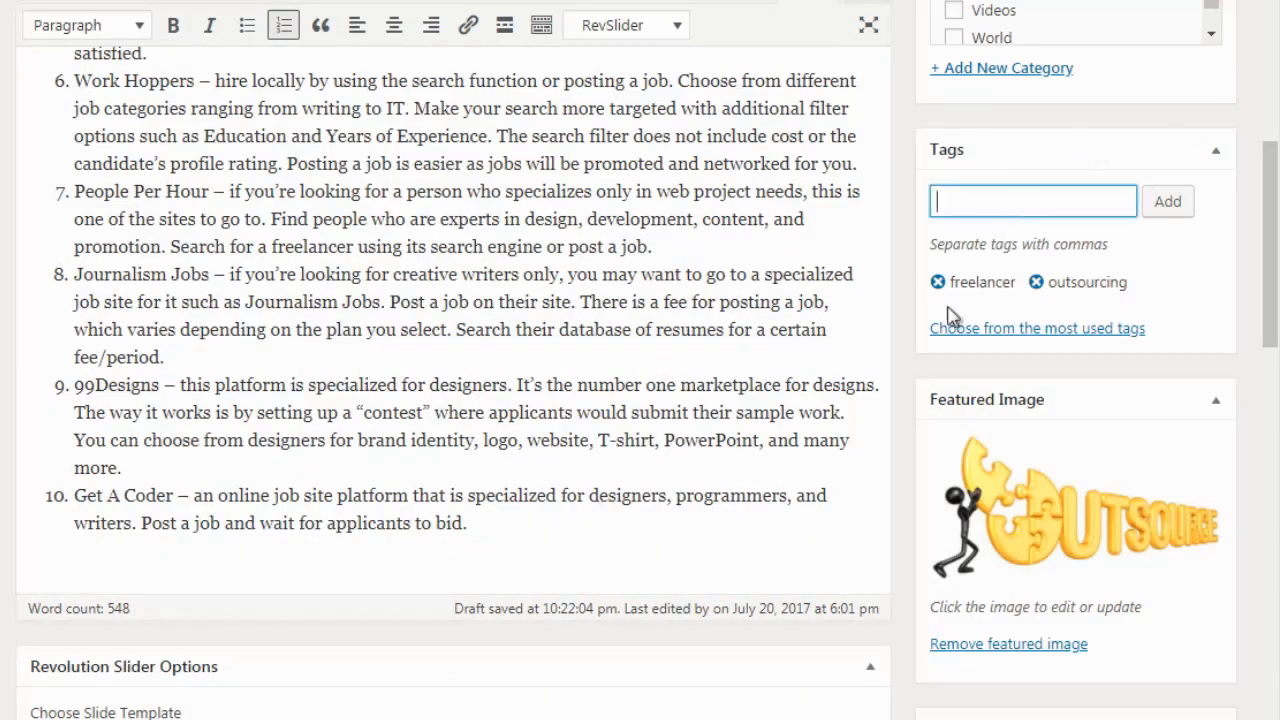
{"action": "scroll", "coordinate": [892, 336], "scroll_direction": "up", "scroll_amount": 4}
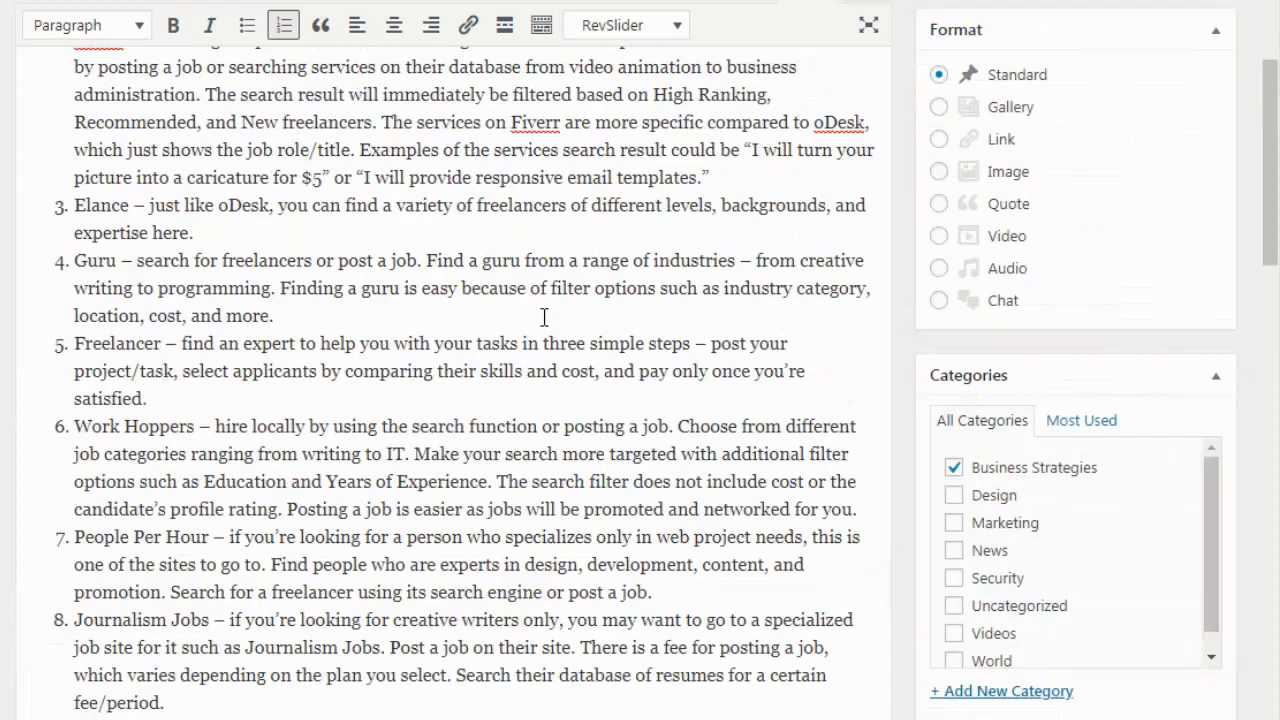
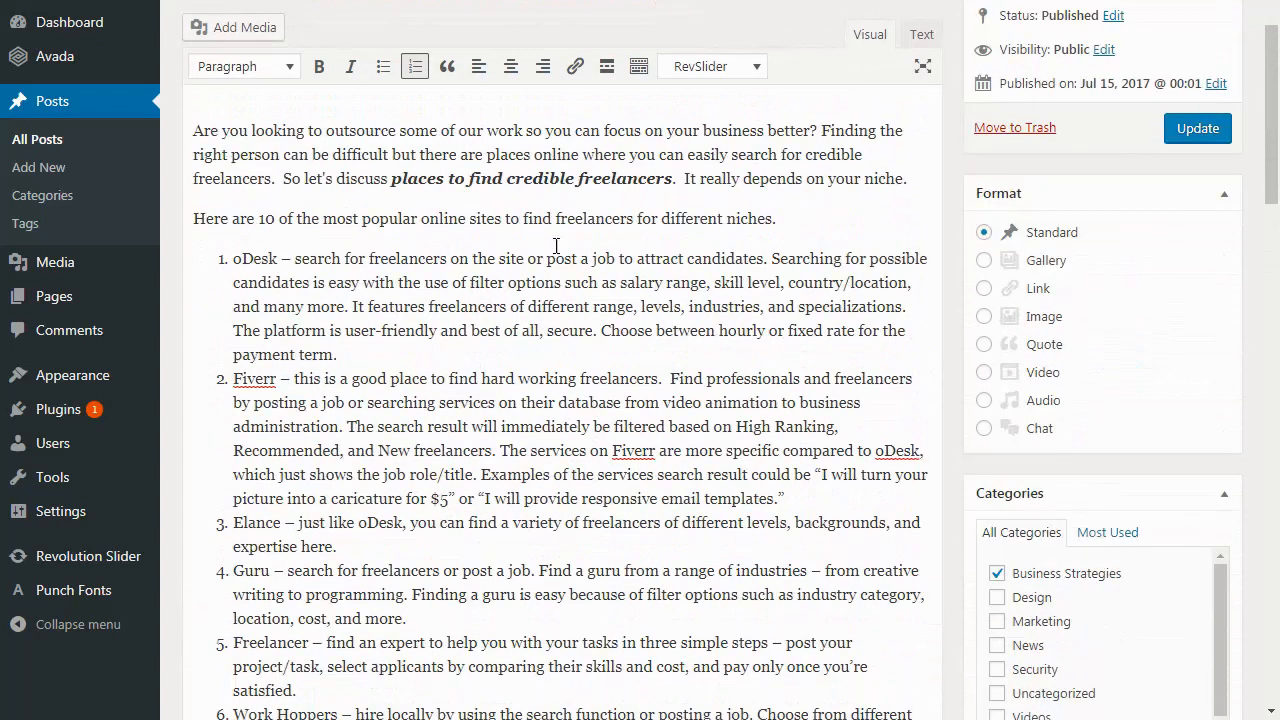
Insert an empty paragraph between the opening paragraph and the "Here are 10 of the most popular online sites" line
{"action": "scroll", "coordinate": [554, 250], "scroll_direction": "up", "scroll_amount": 2}
{"action": "scroll", "coordinate": [608, 302], "scroll_direction": "down", "scroll_amount": 1}
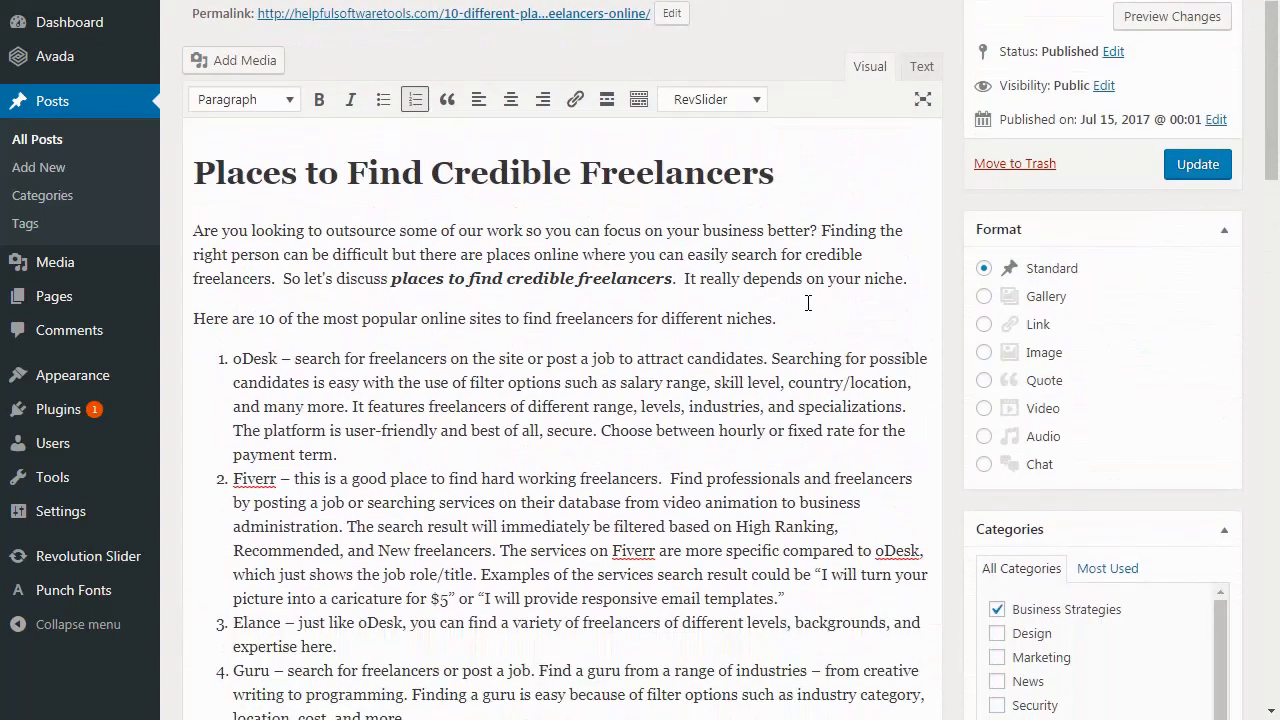
{"action": "left_click", "coordinate": [914, 278]}
{"action": "key", "text": "Return"}
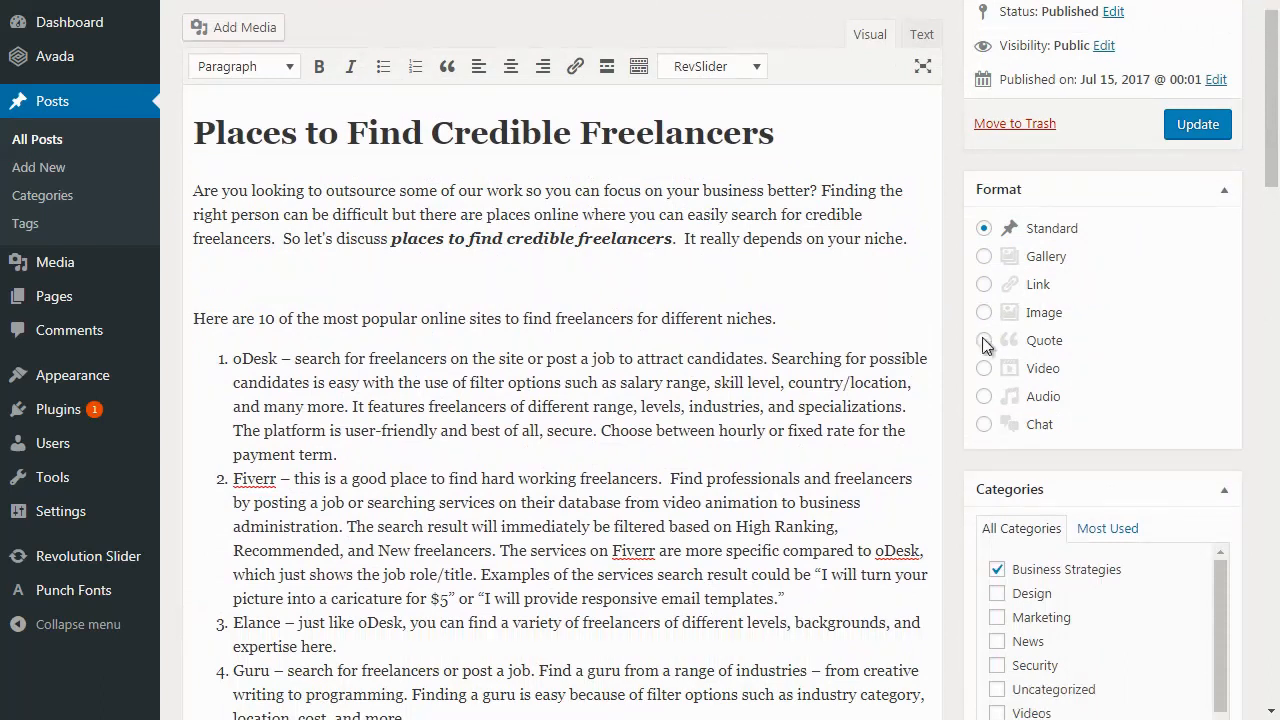
Look at the end of the post and its featured image
{"action": "scroll", "coordinate": [980, 343], "scroll_direction": "up", "scroll_amount": 1}
{"action": "scroll", "coordinate": [964, 348], "scroll_direction": "down", "scroll_amount": 4}
{"action": "scroll", "coordinate": [960, 360], "scroll_direction": "down", "scroll_amount": 6}
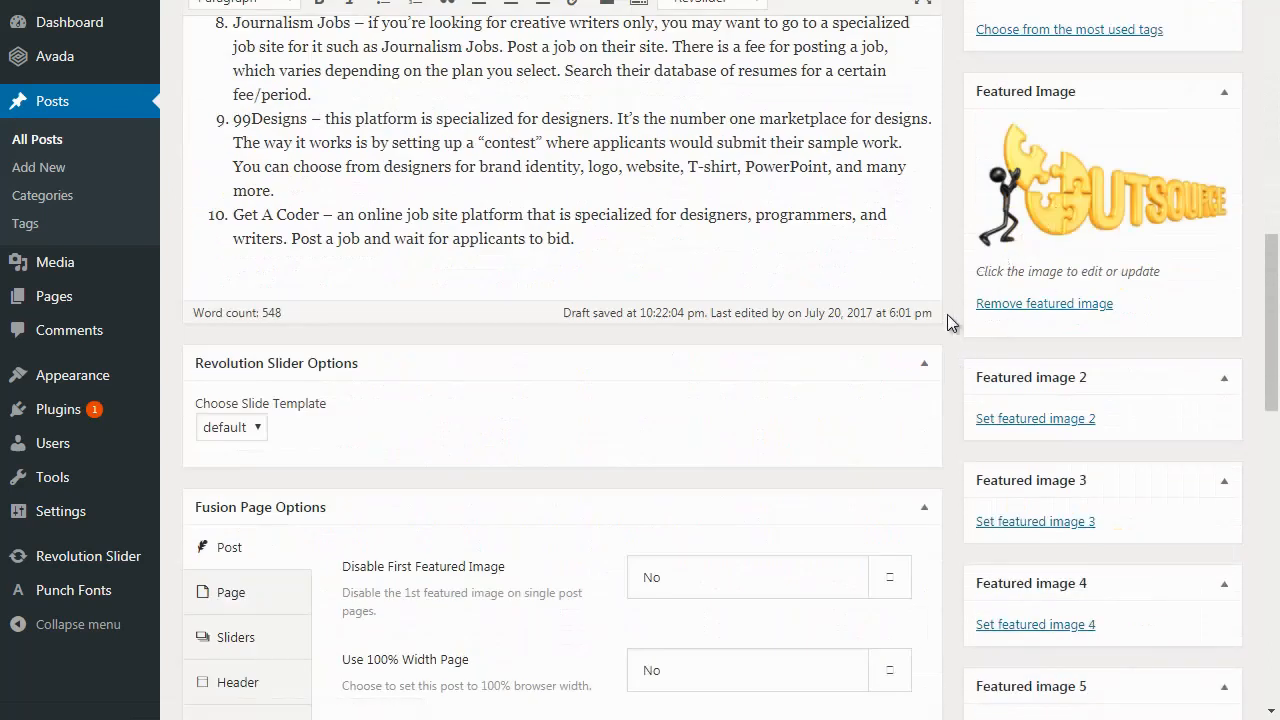
{"action": "scroll", "coordinate": [947, 314], "scroll_direction": "up", "scroll_amount": 7}
{"action": "scroll", "coordinate": [947, 314], "scroll_direction": "up", "scroll_amount": 1}
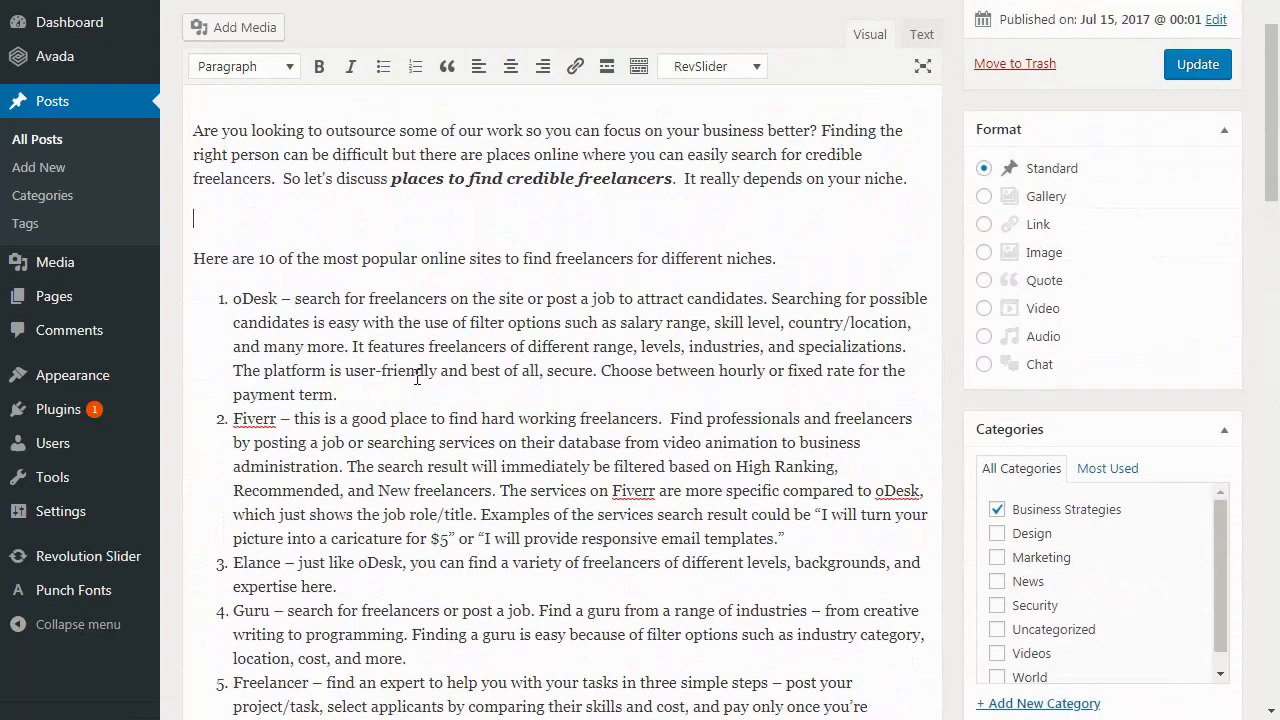
{"action": "scroll", "coordinate": [417, 377], "scroll_direction": "up", "scroll_amount": 1}
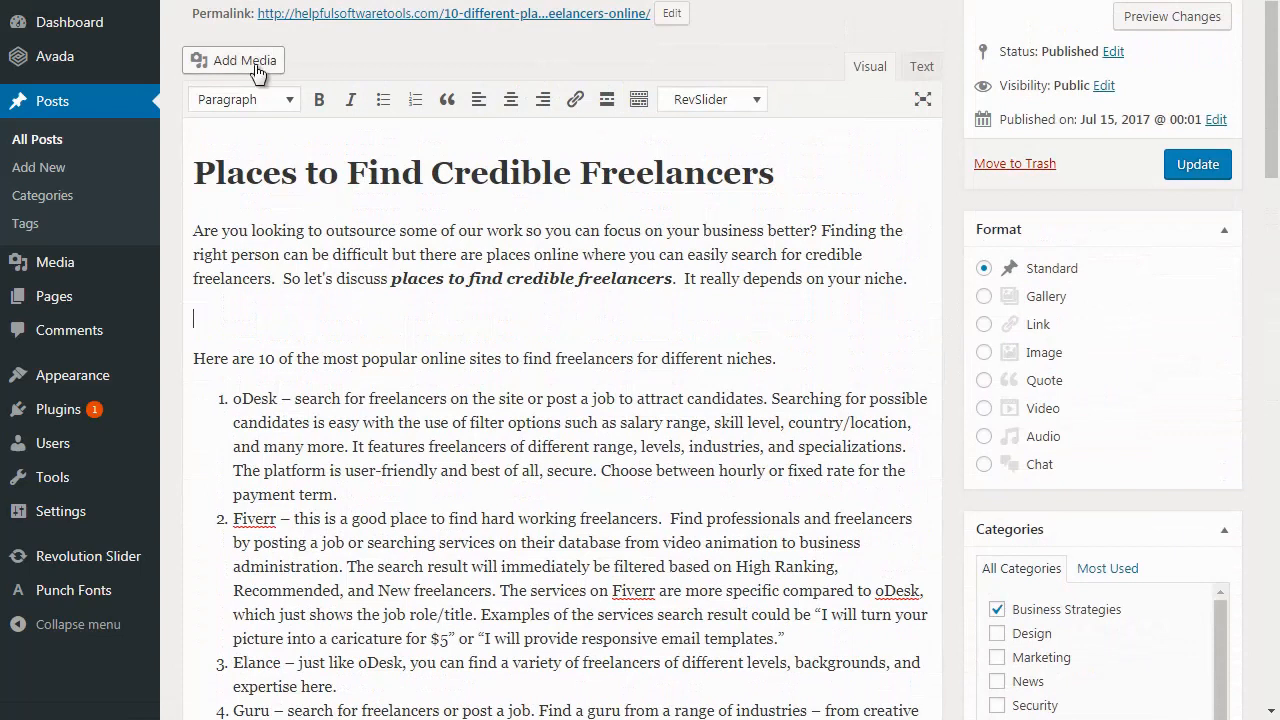
Open the media library for the post and select the laptop image port_4_xml.jpg
{"action": "left_click", "coordinate": [256, 66]}
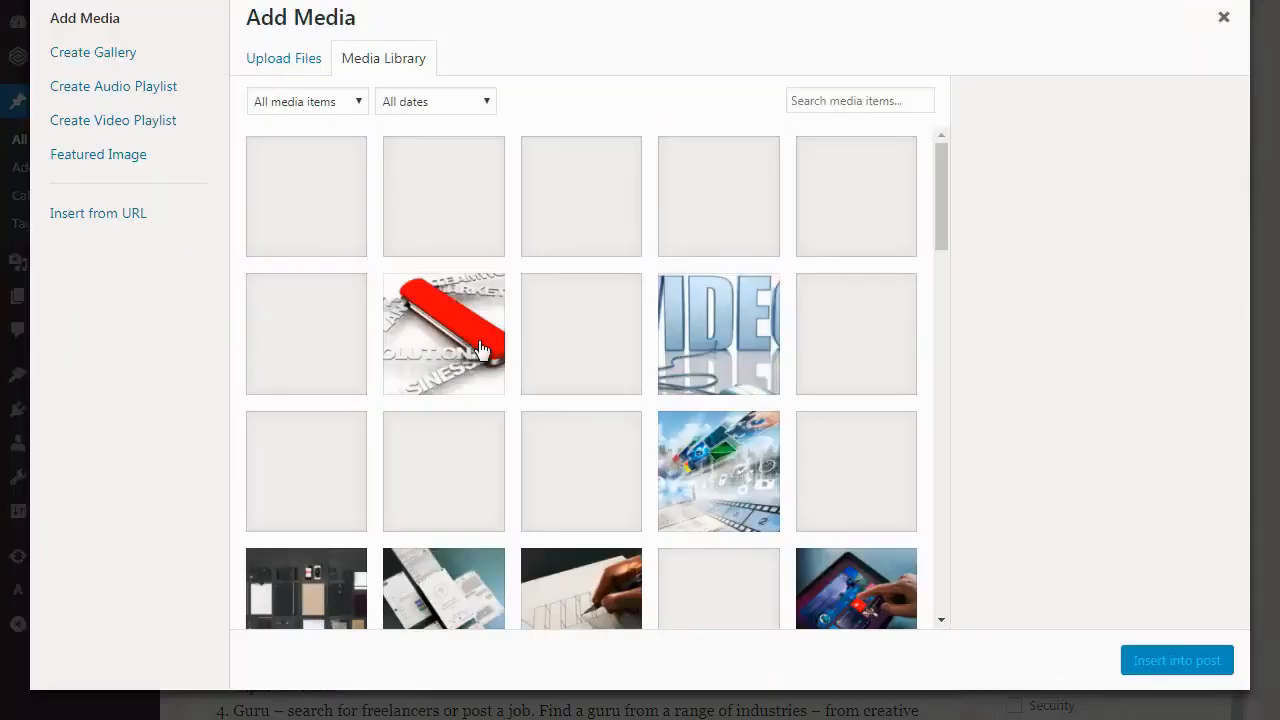
{"action": "scroll", "coordinate": [540, 345], "scroll_direction": "down", "scroll_amount": 3}
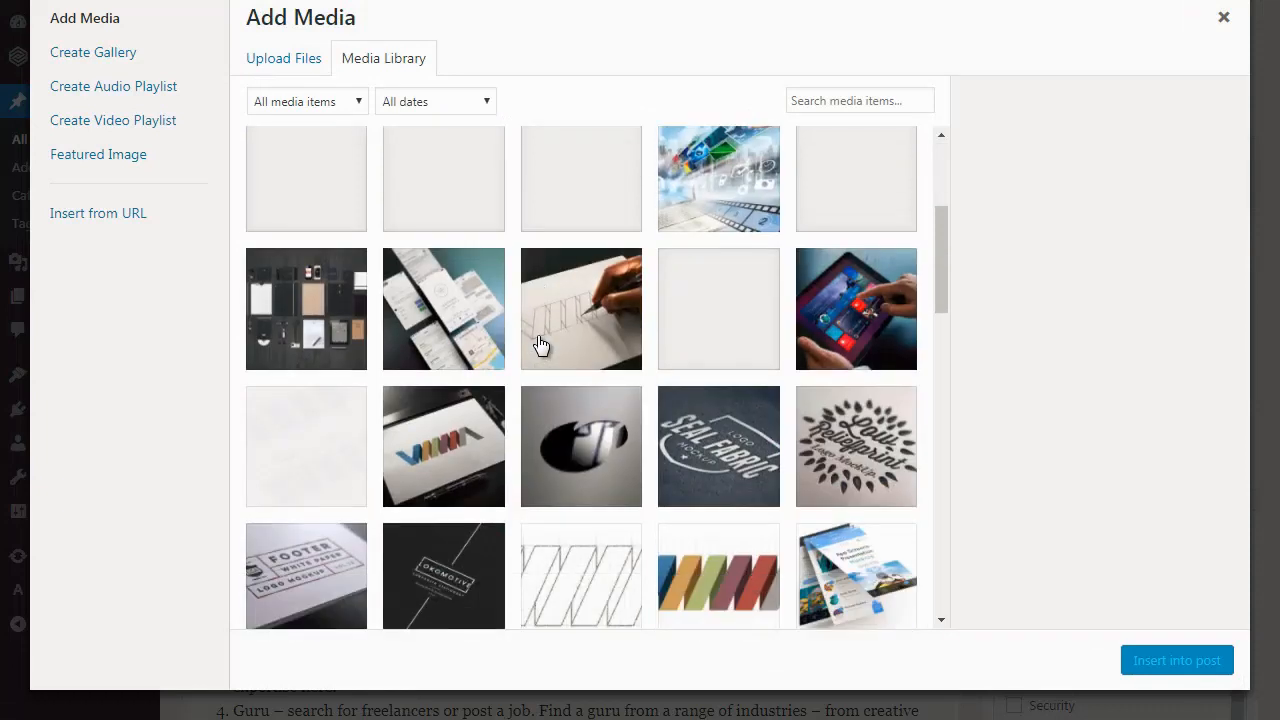
{"action": "scroll", "coordinate": [537, 340], "scroll_direction": "down", "scroll_amount": 3}
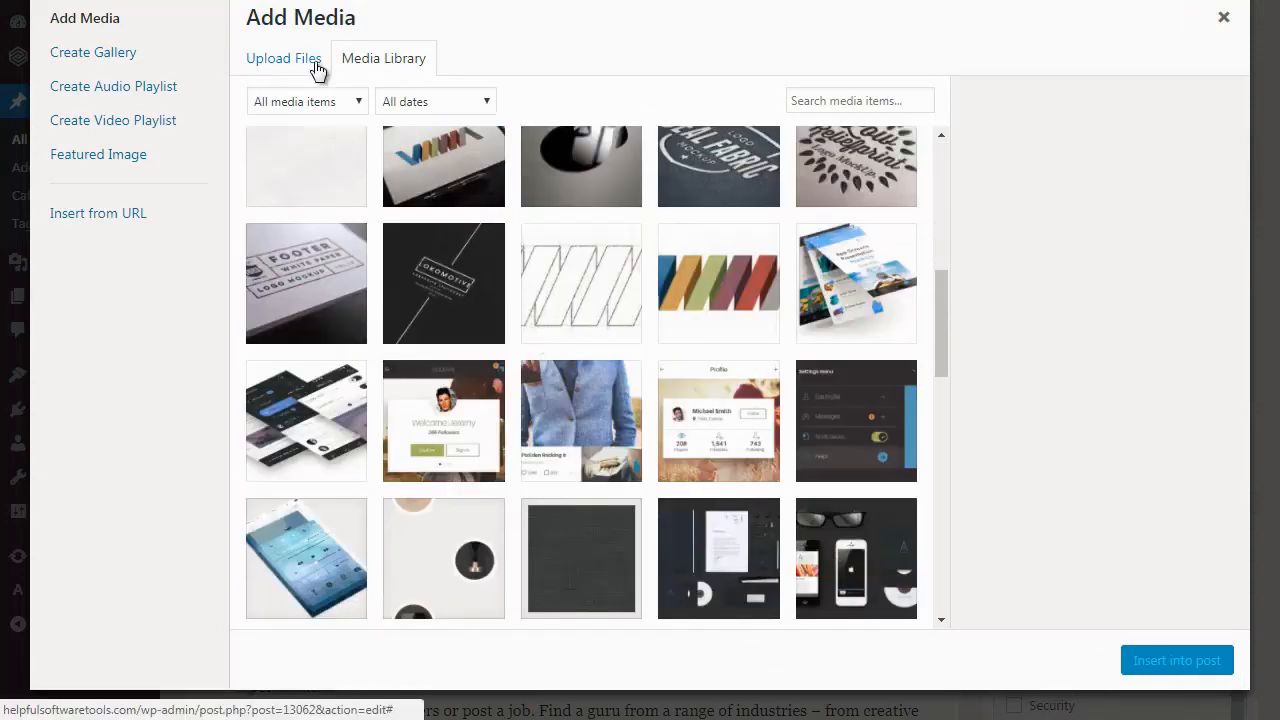
{"action": "scroll", "coordinate": [554, 357], "scroll_direction": "down", "scroll_amount": 4}
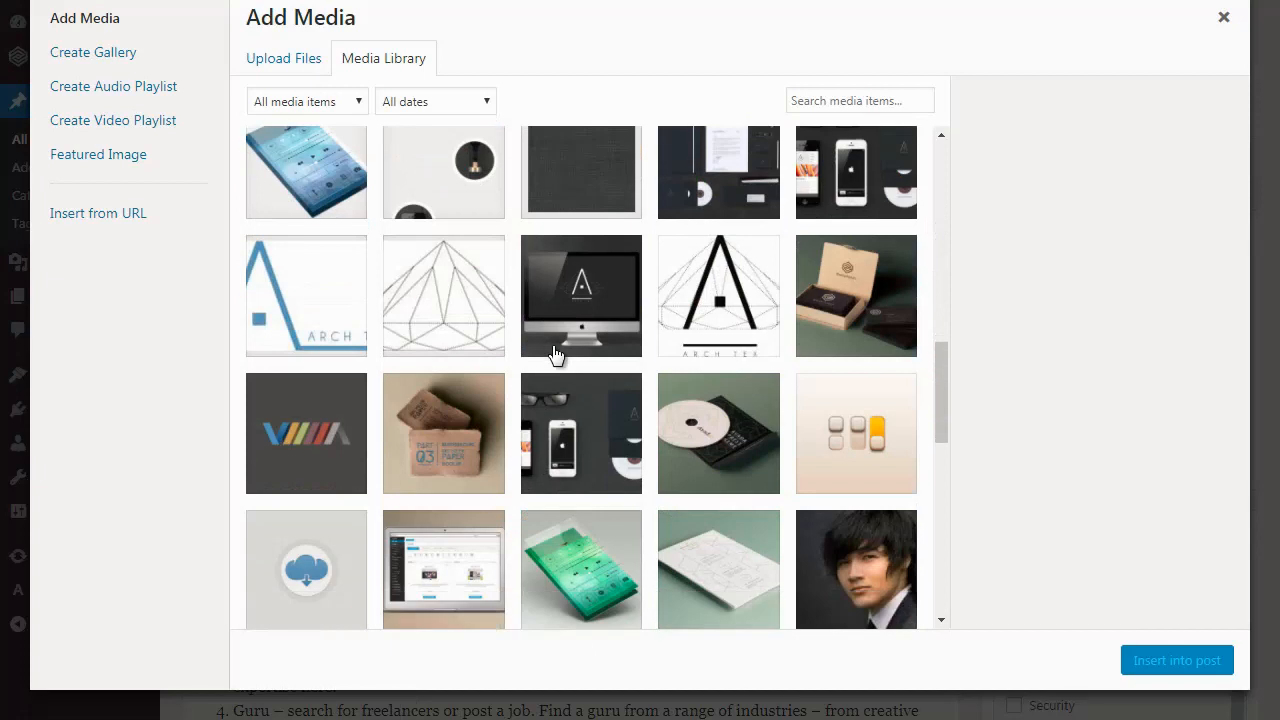
{"action": "scroll", "coordinate": [590, 420], "scroll_direction": "down", "scroll_amount": 2}
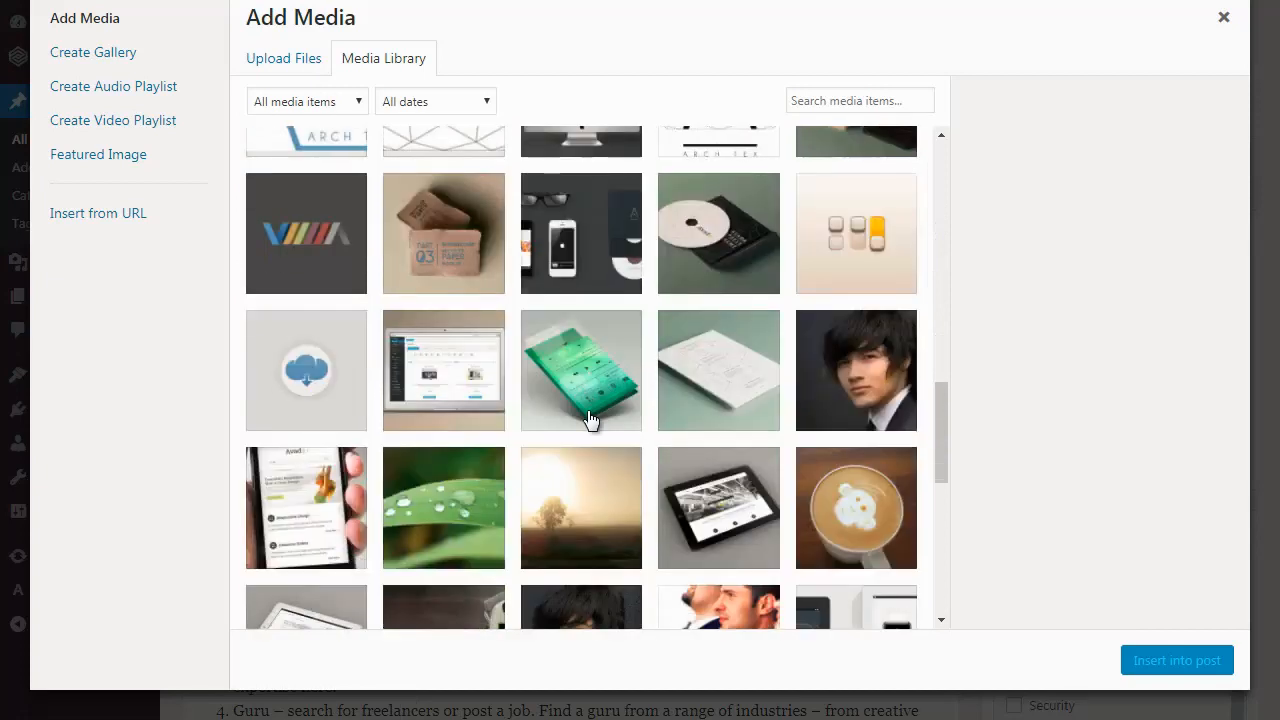
{"action": "scroll", "coordinate": [590, 420], "scroll_direction": "down", "scroll_amount": 2}
{"action": "scroll", "coordinate": [590, 420], "scroll_direction": "down", "scroll_amount": 1}
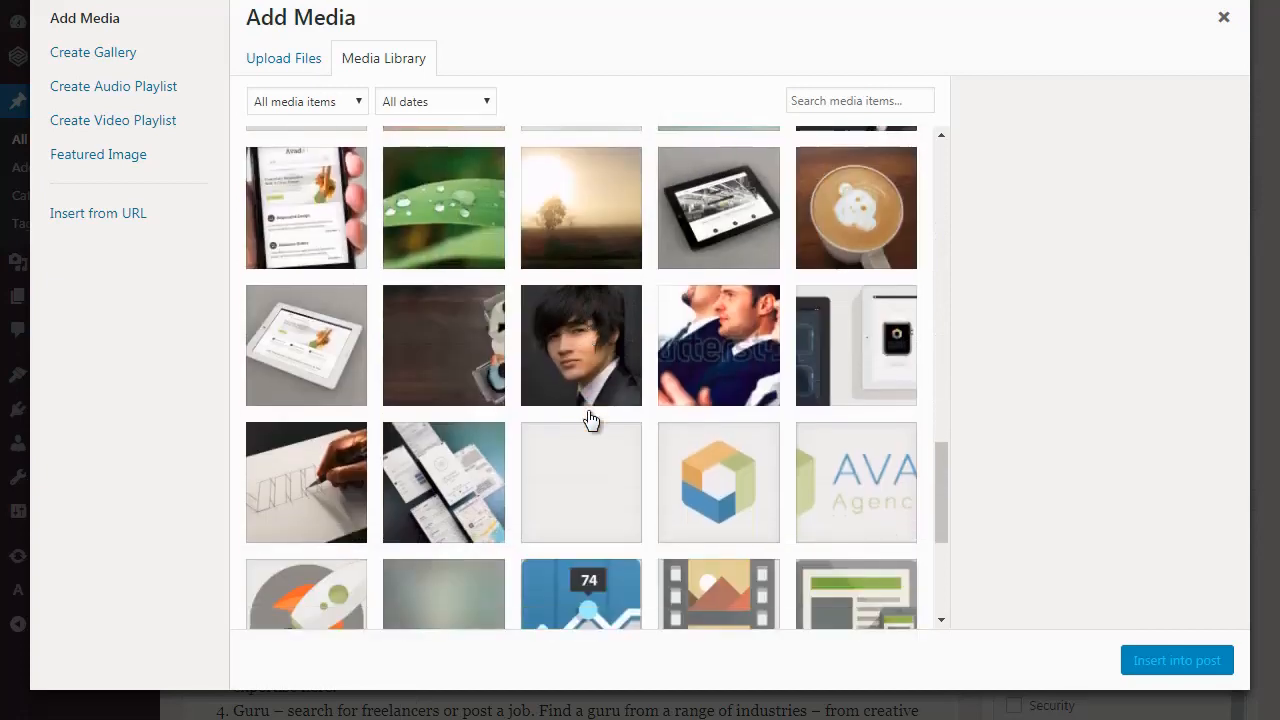
{"action": "left_click", "coordinate": [443, 128]}
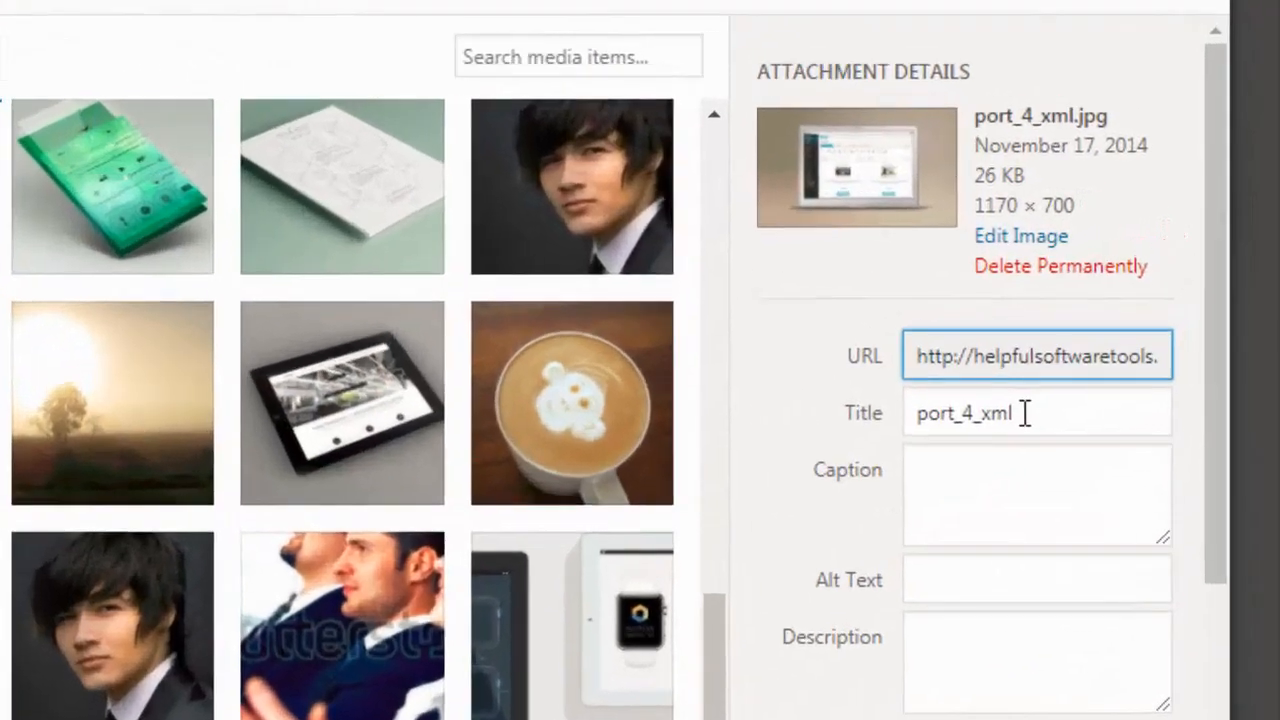
Look over the selected image's title, caption, alt text and description fields
{"action": "left_click", "coordinate": [1124, 314]}
{"action": "left_click_drag", "start_coordinate": [1020, 413], "coordinate": [894, 420]}
{"action": "left_click", "coordinate": [937, 497]}
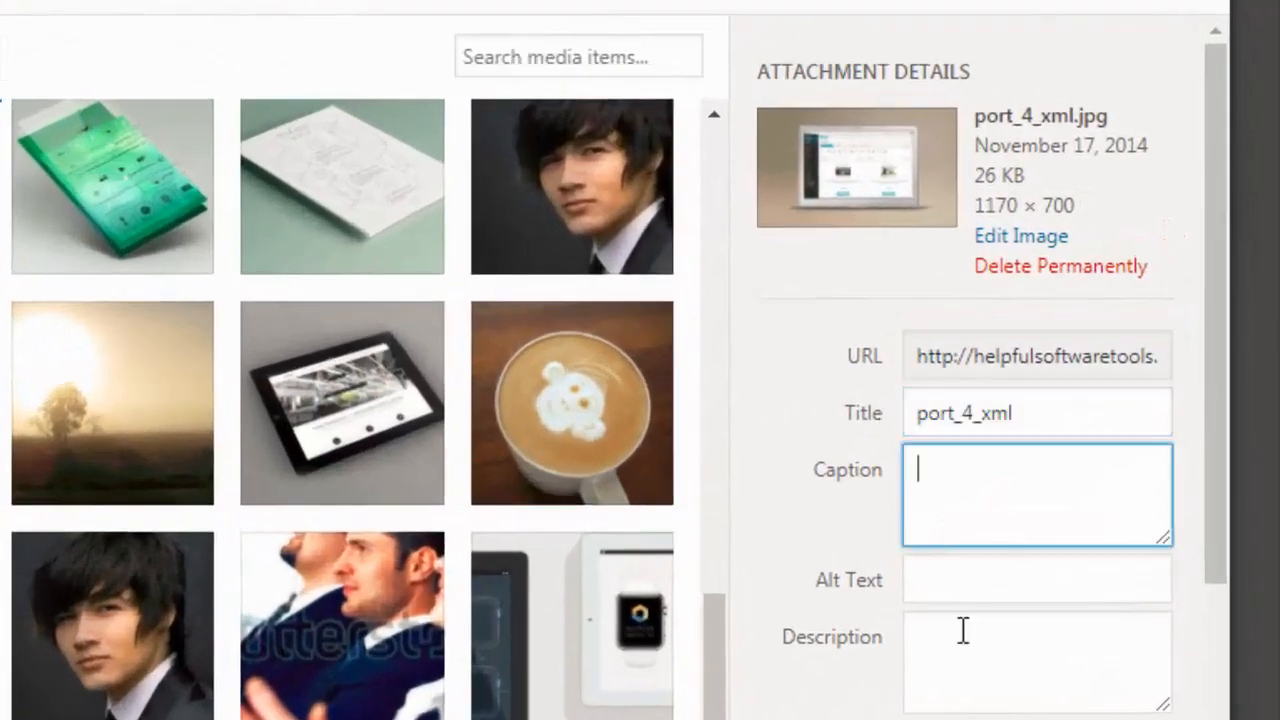
{"action": "left_click", "coordinate": [958, 587]}
{"action": "left_click", "coordinate": [949, 690]}
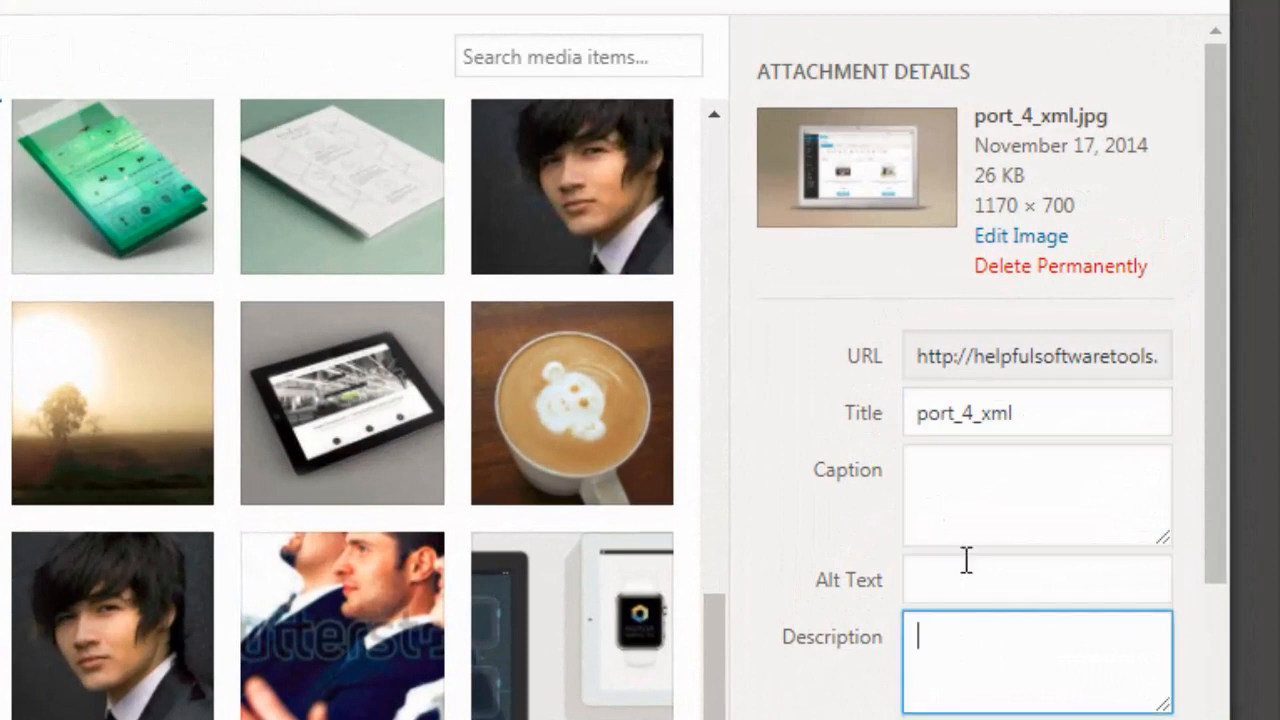
Clear the image's title and set its alt text to "Places to find credible freelancer"
{"action": "left_click_drag", "start_coordinate": [1023, 413], "coordinate": [903, 413]}
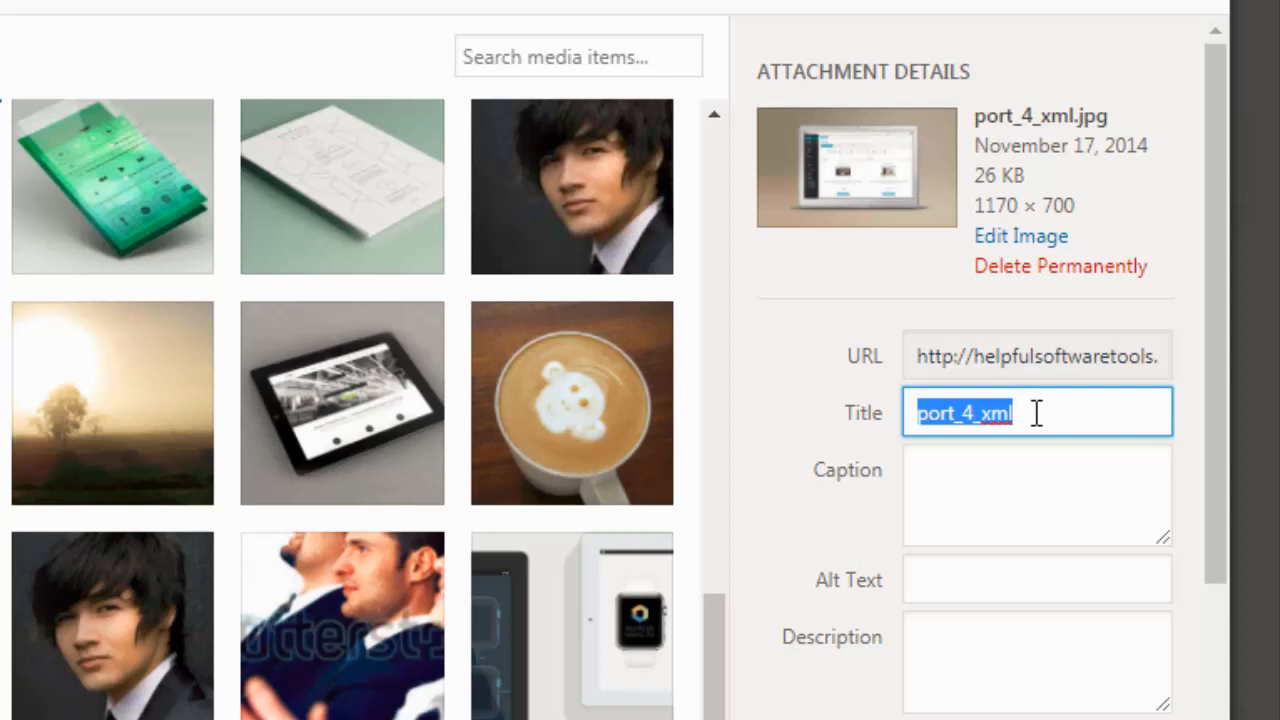
{"action": "key", "text": "BackSpace"}
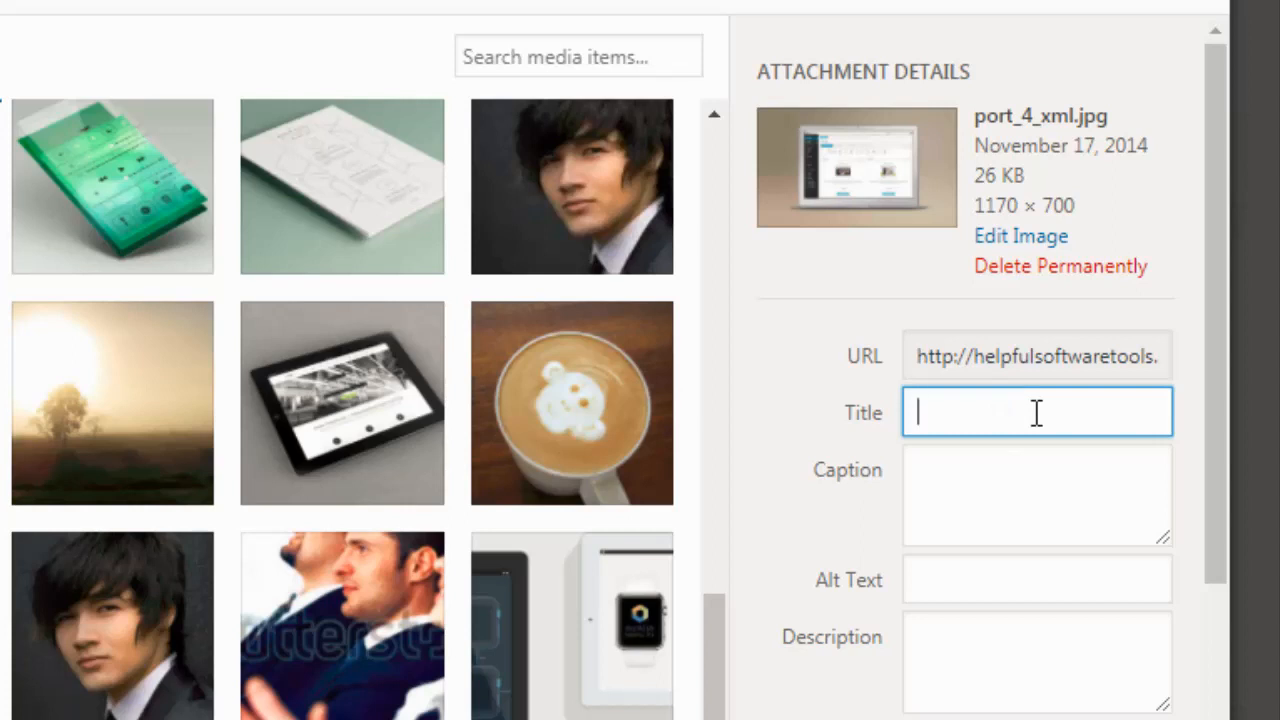
{"action": "type", "text": "Places "}
{"action": "type", "text": "to find credib"}
{"action": "type", "text": "le freelancer"}
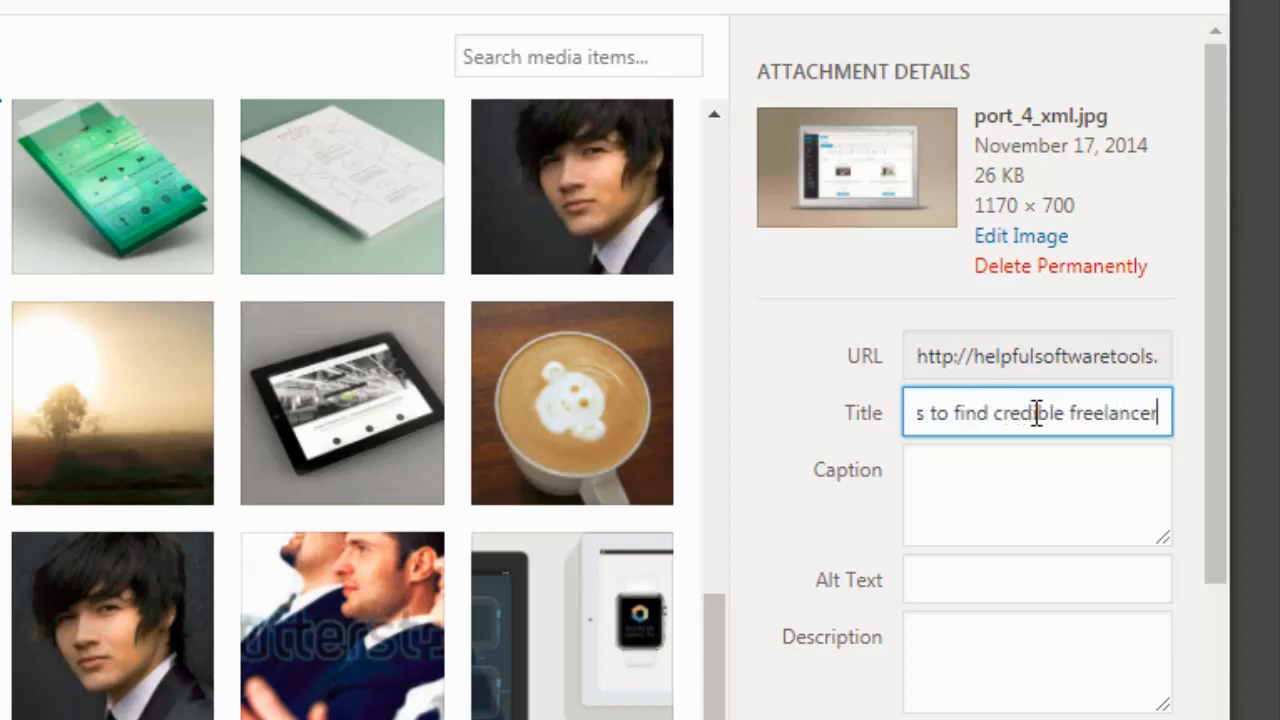
{"action": "key", "text": "ctrl+a"}
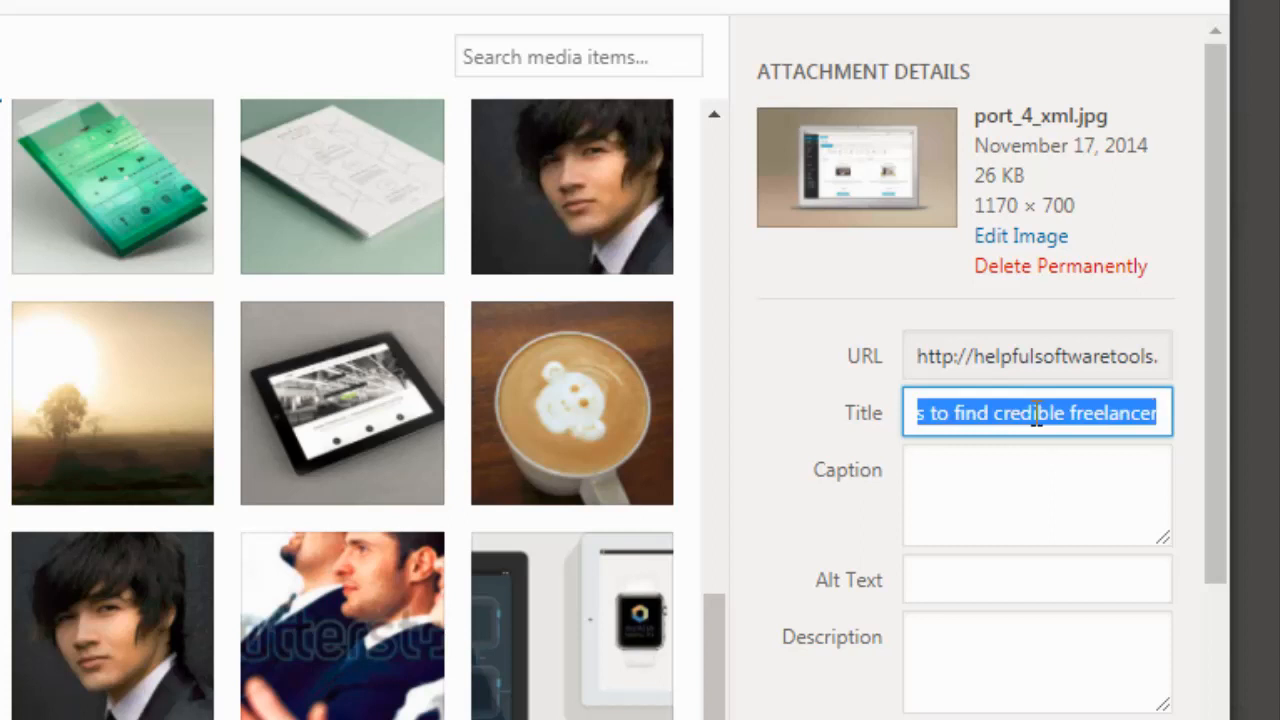
{"action": "key", "text": "ctrl+x"}
{"action": "left_click", "coordinate": [946, 565]}
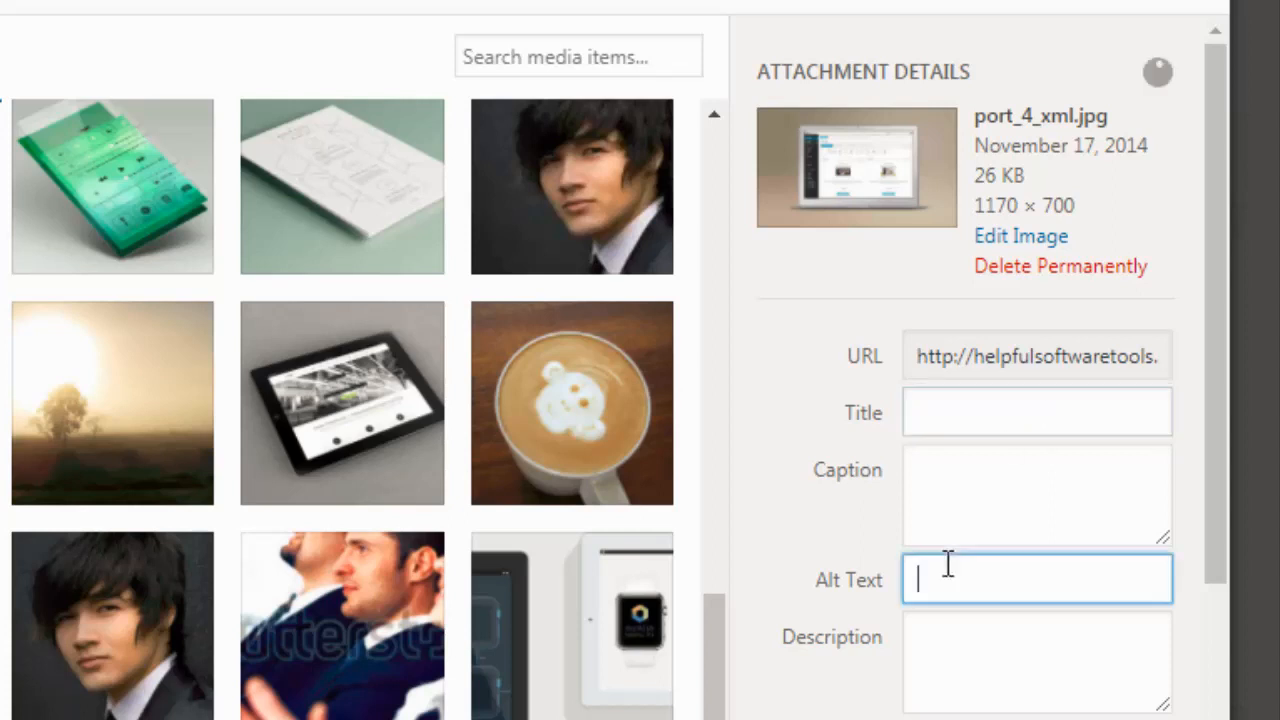
{"action": "key", "text": "ctrl+v"}
Set the image's title to "Top 10 places to find credible freelancers"
{"action": "left_click", "coordinate": [986, 403]}
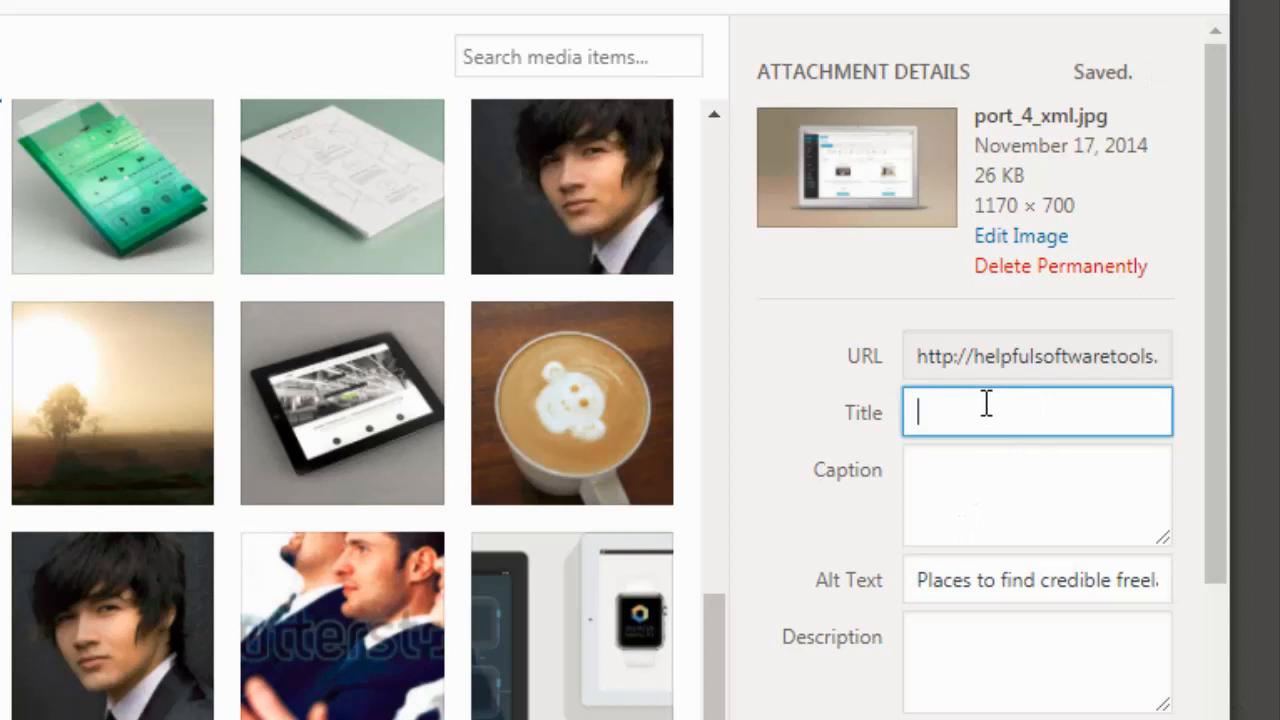
{"action": "type", "text": "T"}
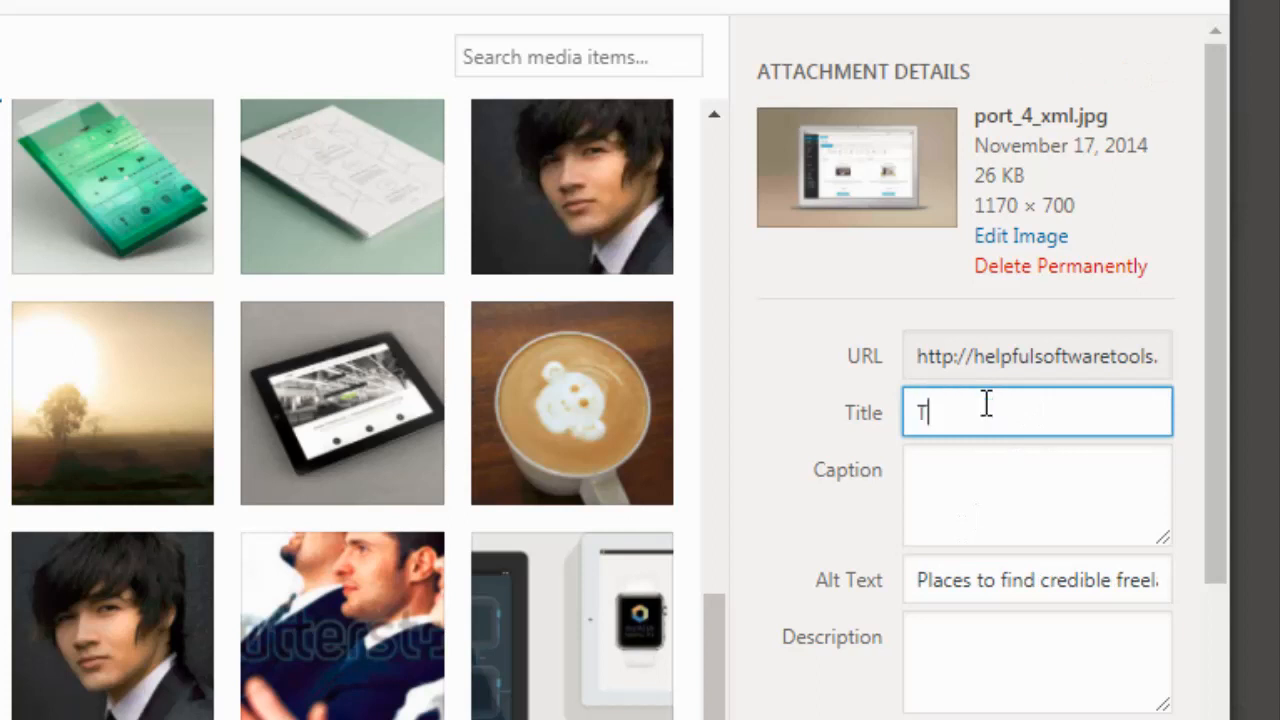
{"action": "type", "text": "op 10 places to f"}
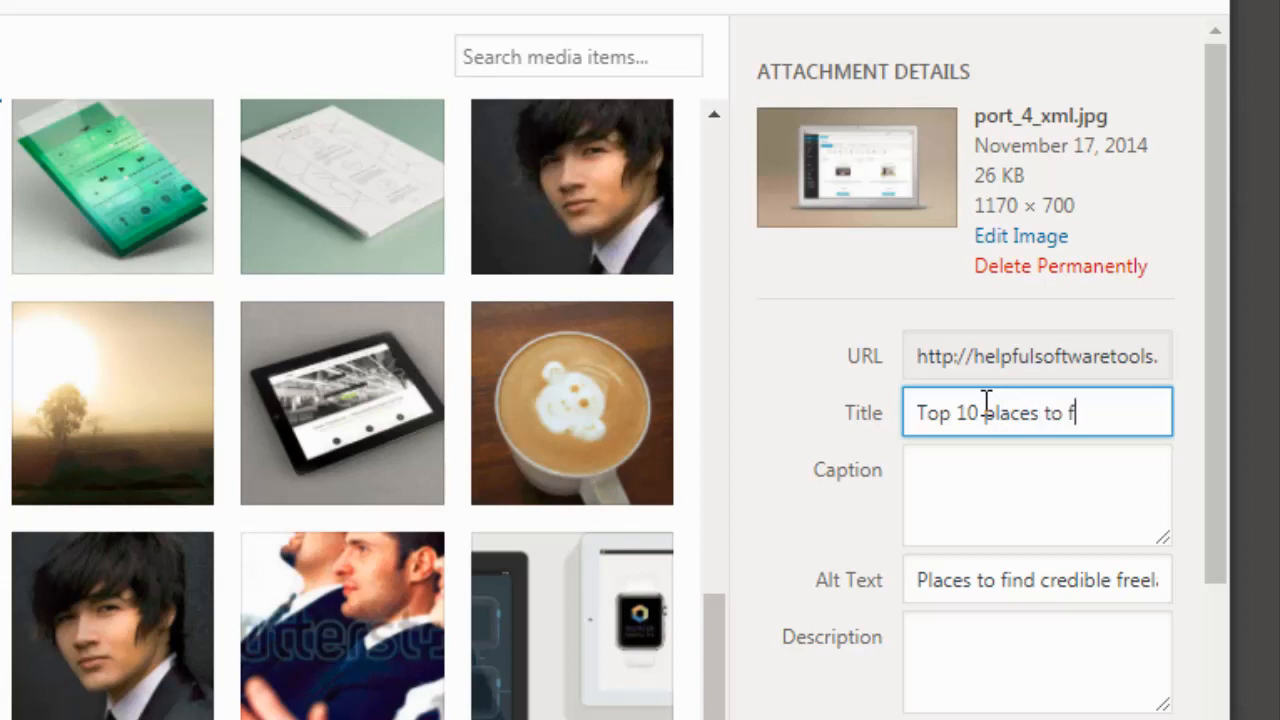
{"action": "type", "text": "ind credible "}
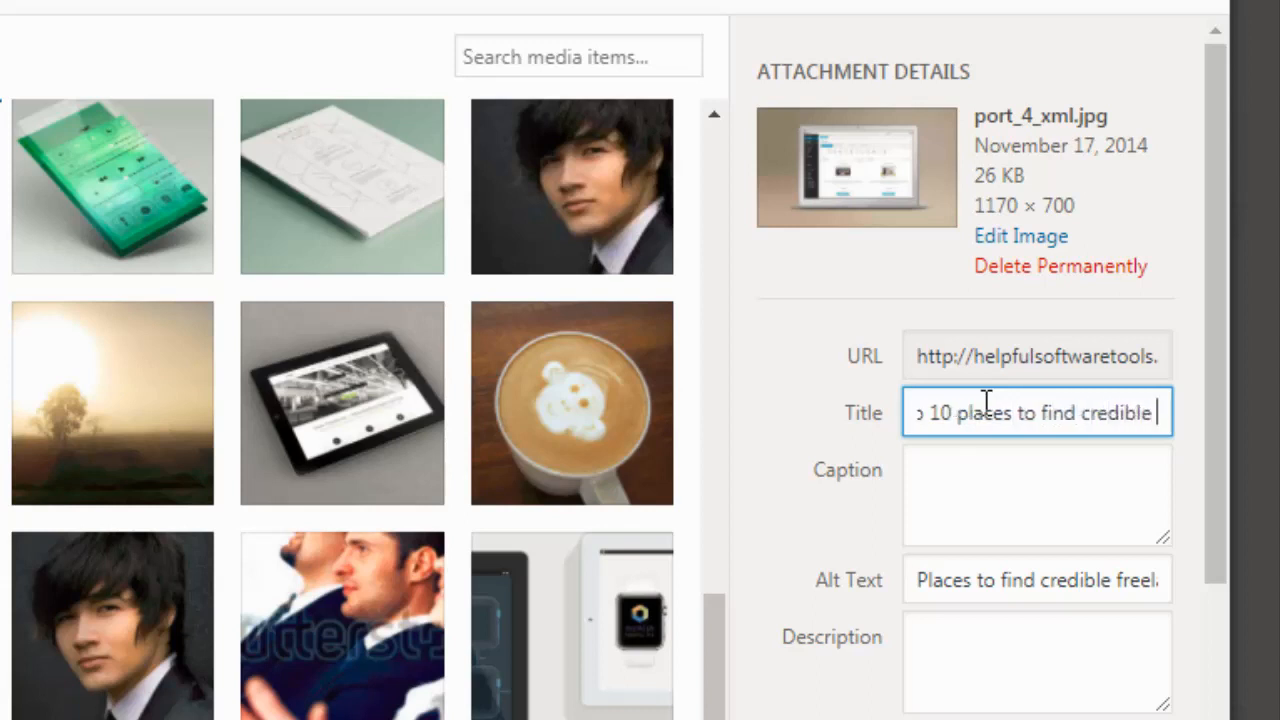
{"action": "type", "text": "freelancers"}
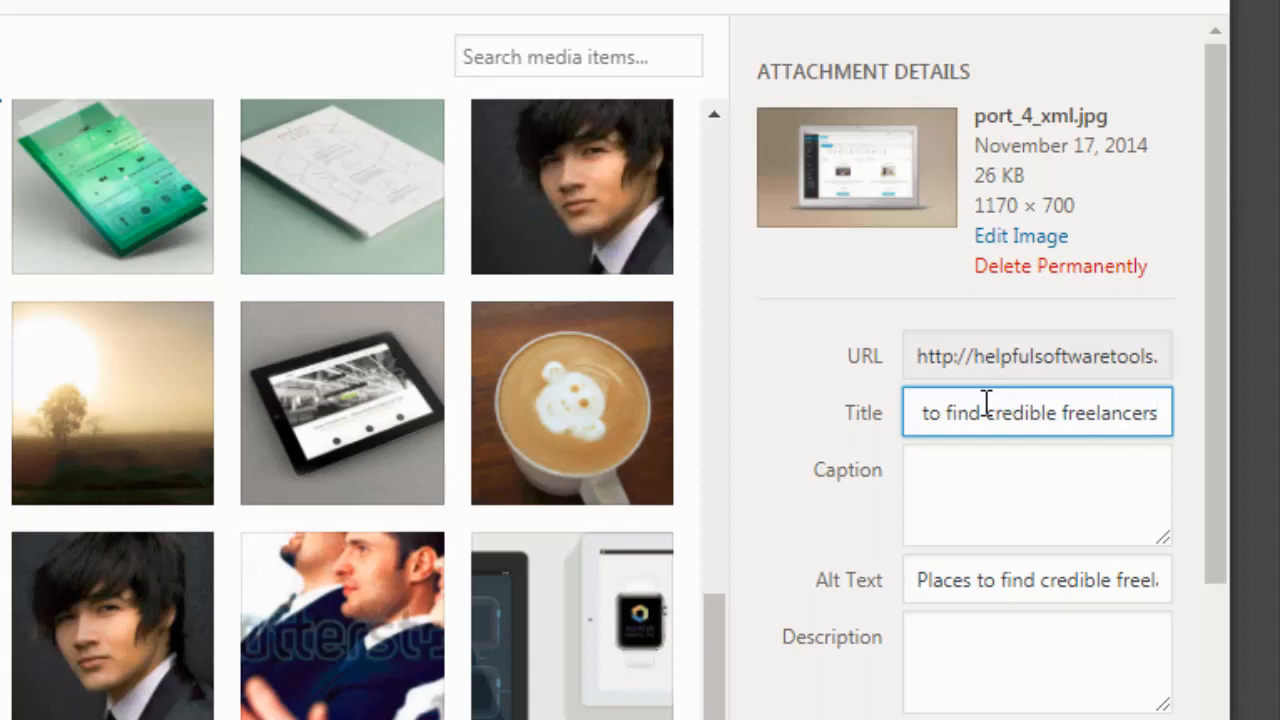
Set the image's caption to "this image shows a screenshot of the top ten places to find great freelancers."
{"action": "left_click", "coordinate": [967, 497]}
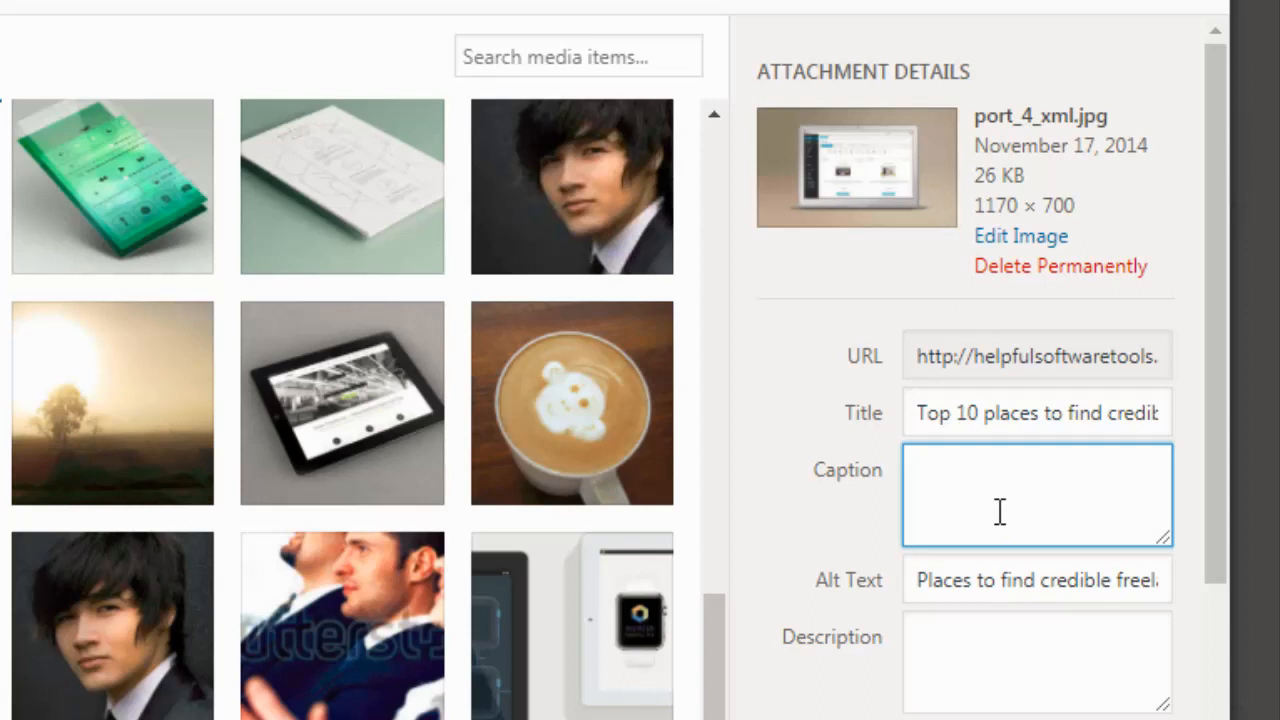
{"action": "type", "text": "this image shows a screen"}
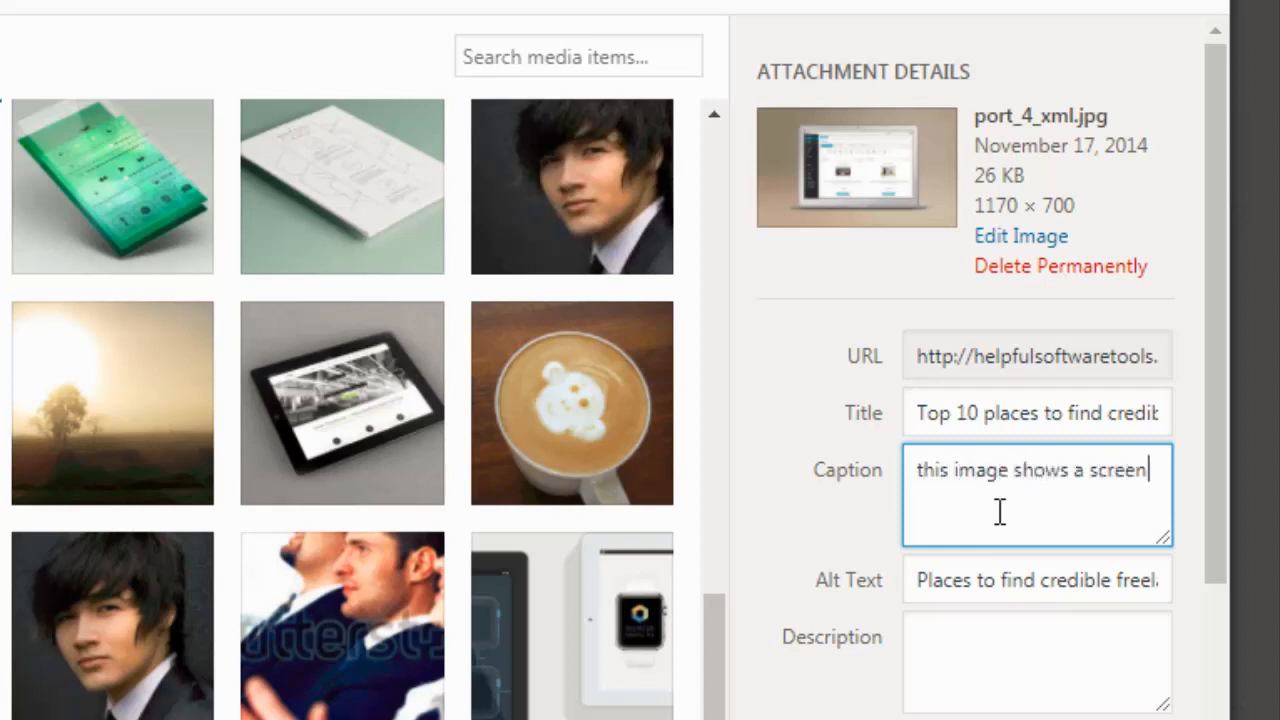
{"action": "type", "text": "shot of the top "}
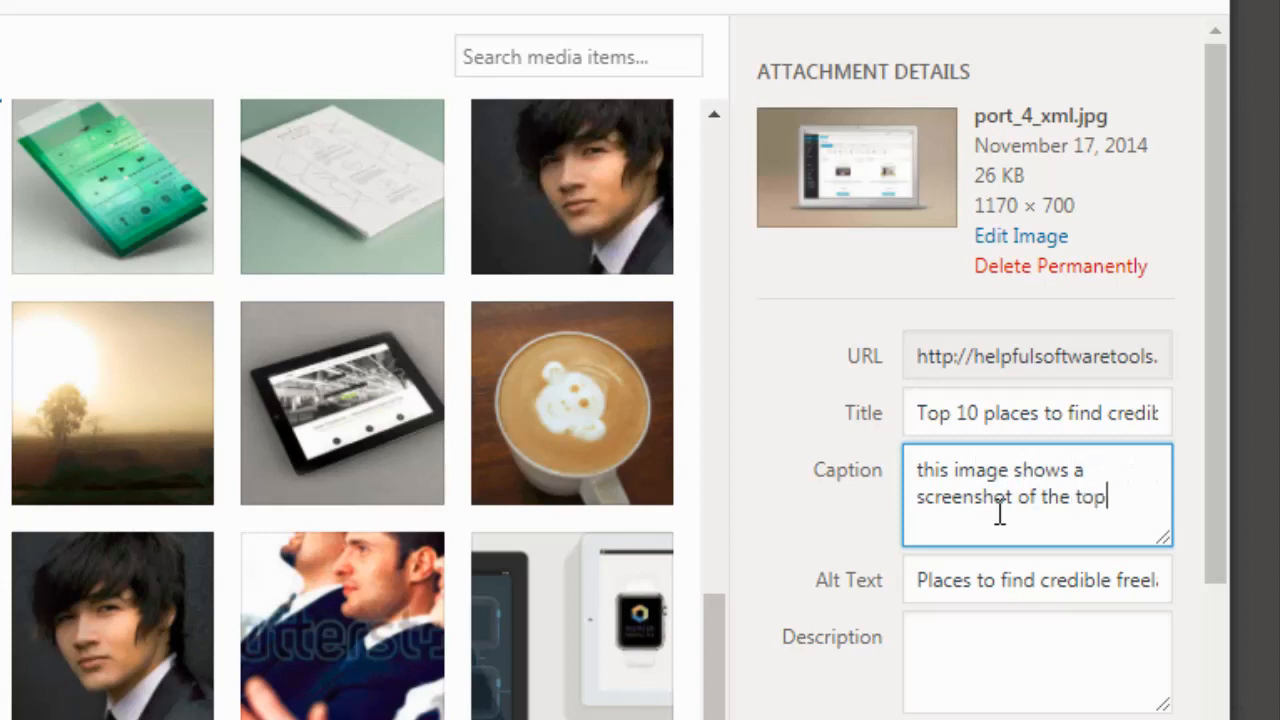
{"action": "type", "text": "ten places to fin"}
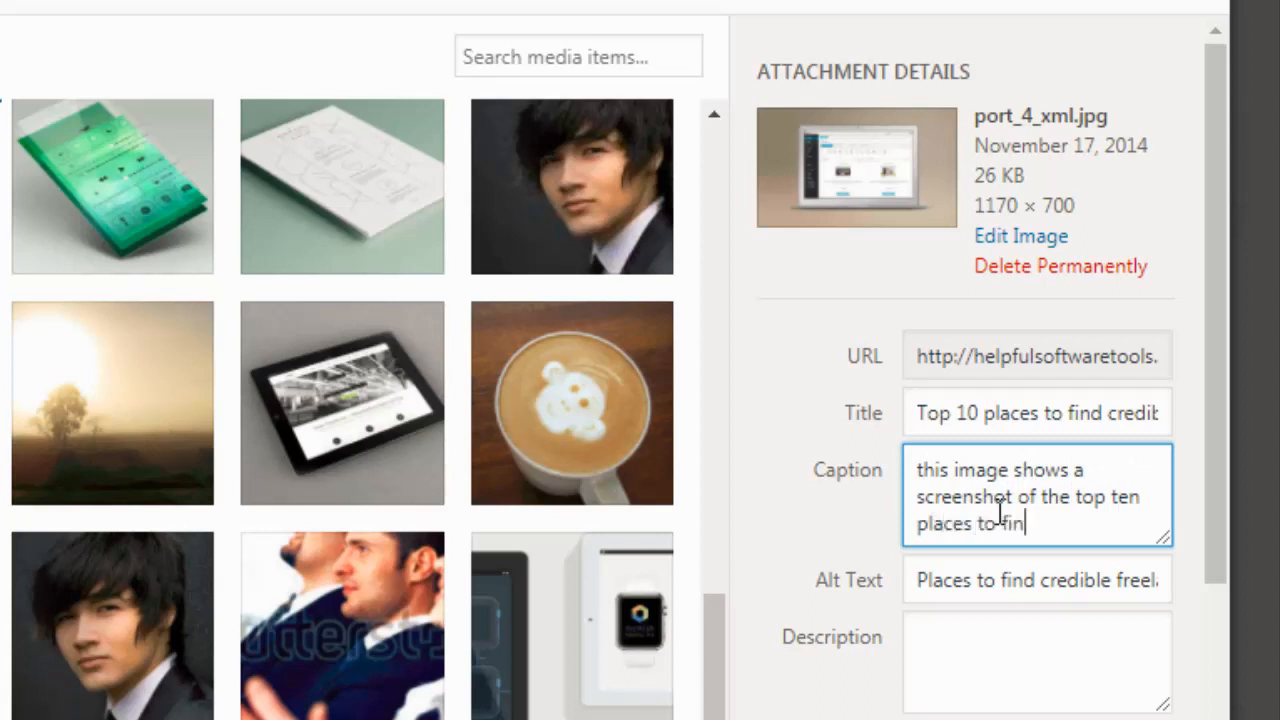
{"action": "type", "text": "d great freelancers."}
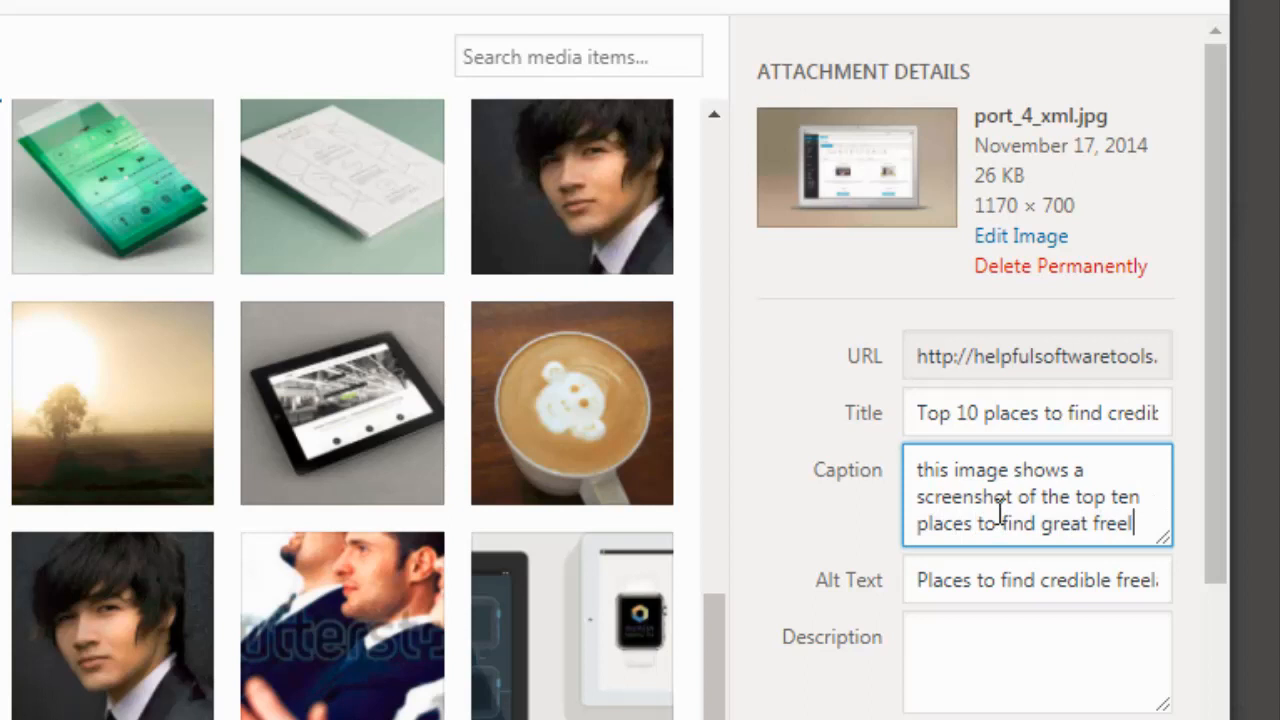
Insert the selected laptop image, with its caption and alt text, into the post below the introductory paragraph
{"action": "key", "text": "Tab"}
{"action": "key", "text": "Tab"}
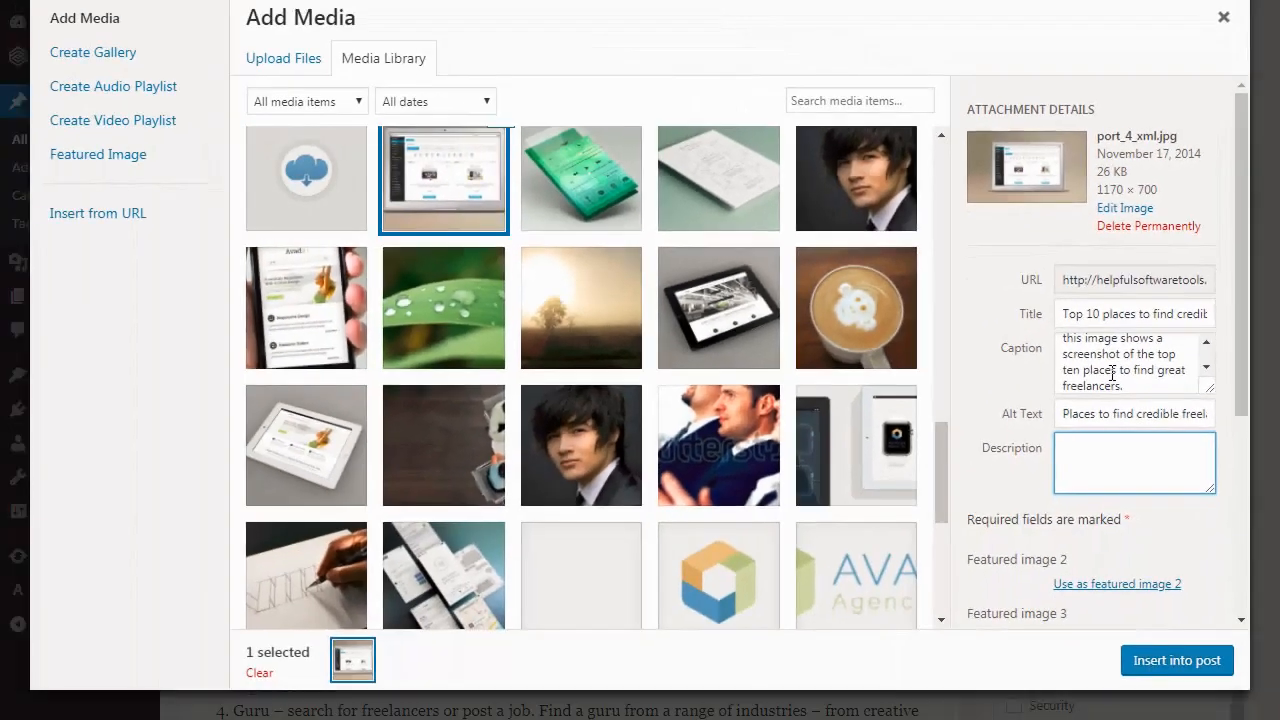
{"action": "left_click", "coordinate": [1177, 662]}
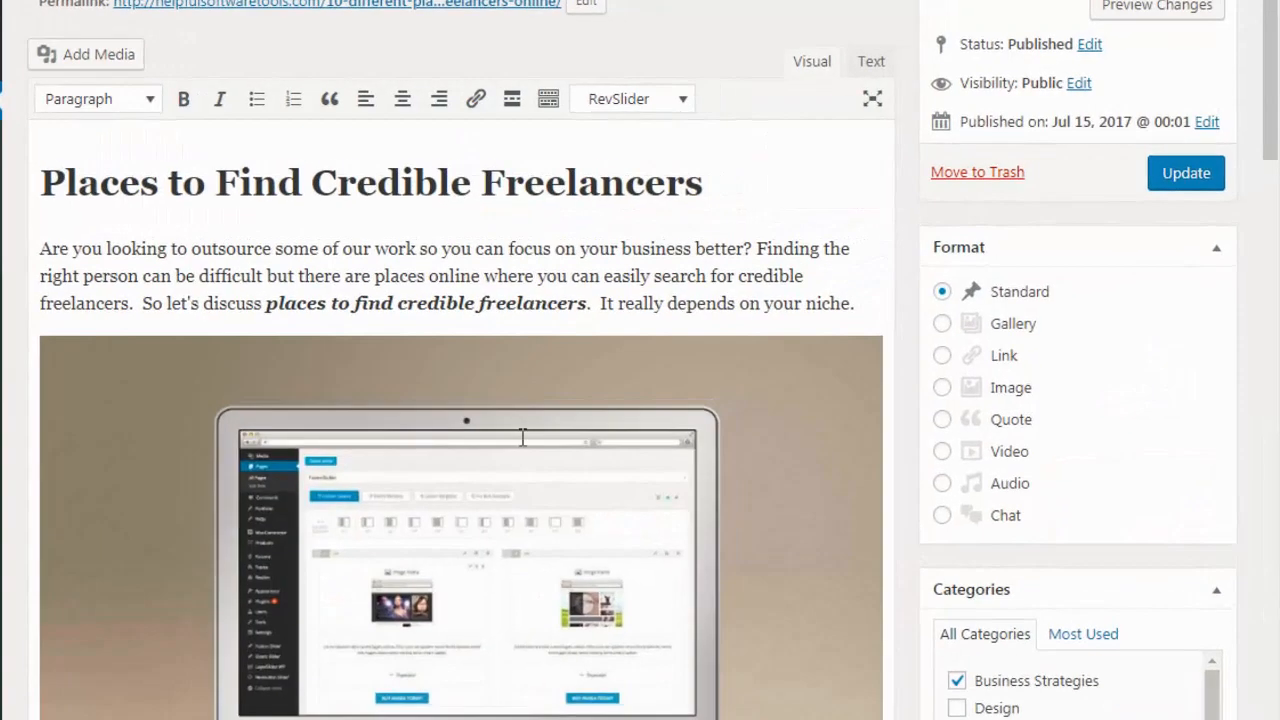
Review the inserted image's caption and alternative text in its image details
{"action": "left_click", "coordinate": [554, 423]}
{"action": "scroll", "coordinate": [523, 435], "scroll_direction": "down", "scroll_amount": 3}
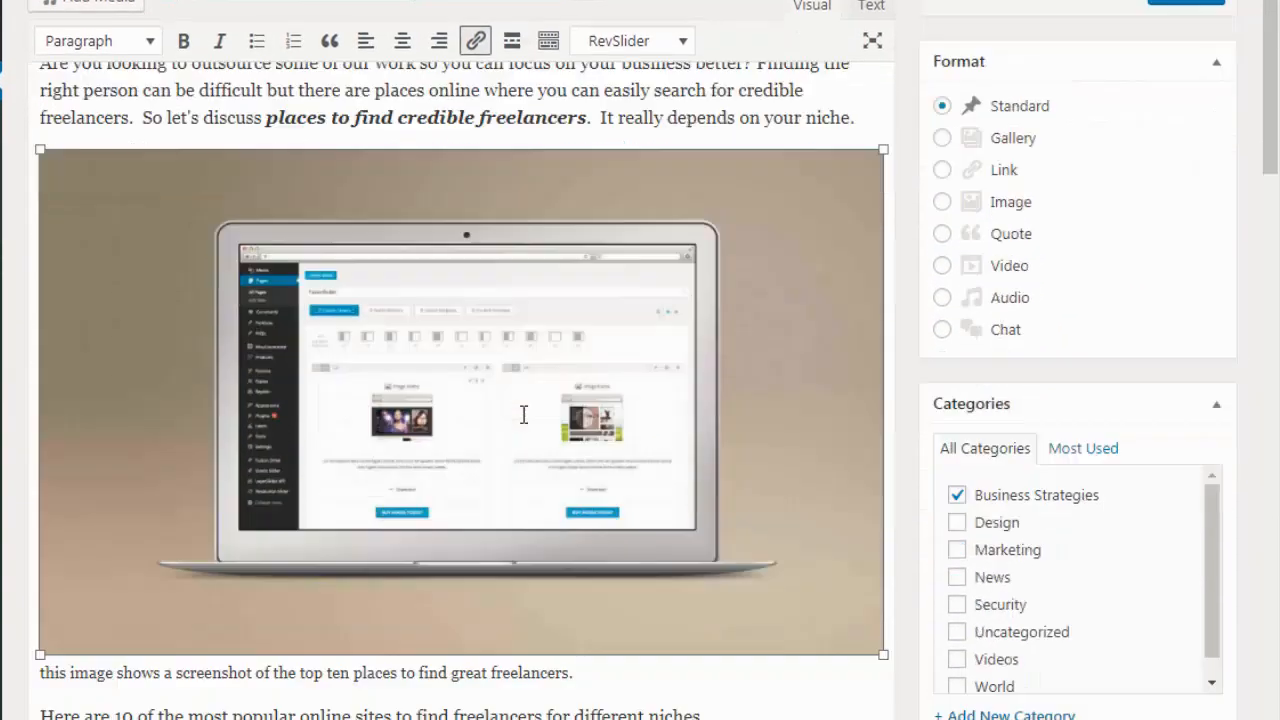
{"action": "scroll", "coordinate": [525, 411], "scroll_direction": "up", "scroll_amount": 1}
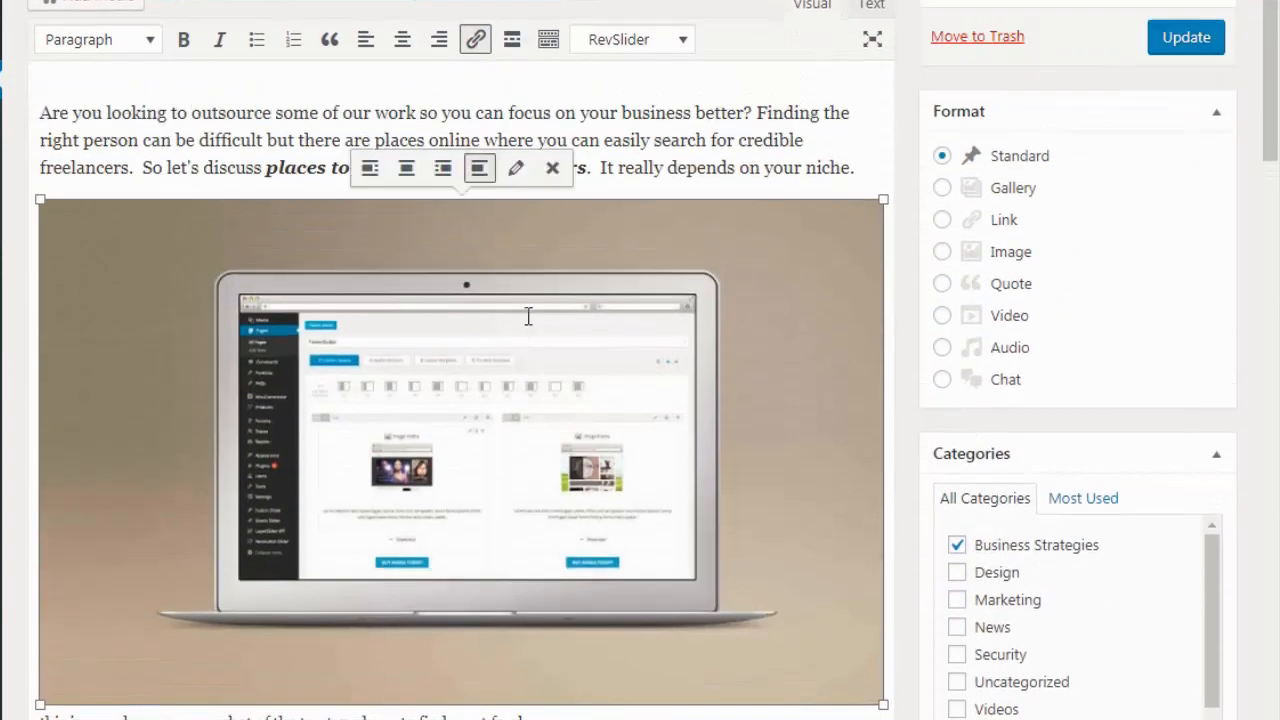
{"action": "left_click", "coordinate": [518, 172]}
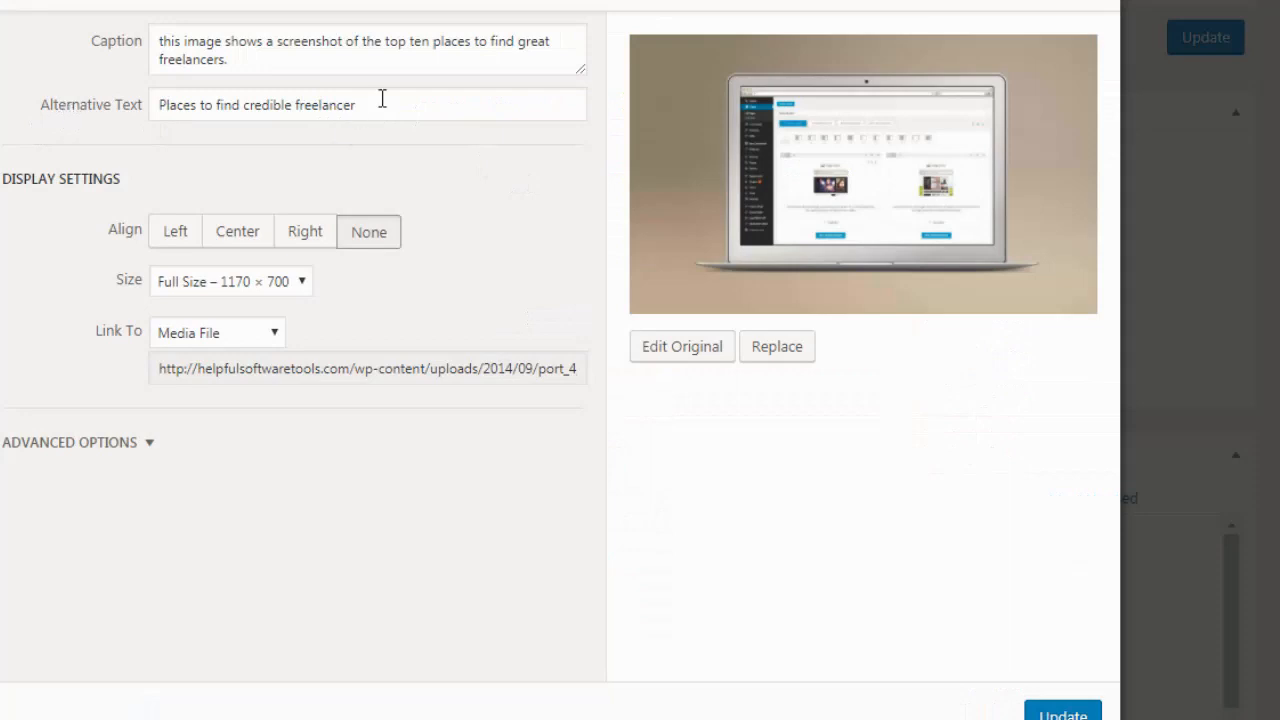
{"action": "left_click_drag", "start_coordinate": [362, 102], "coordinate": [140, 106]}
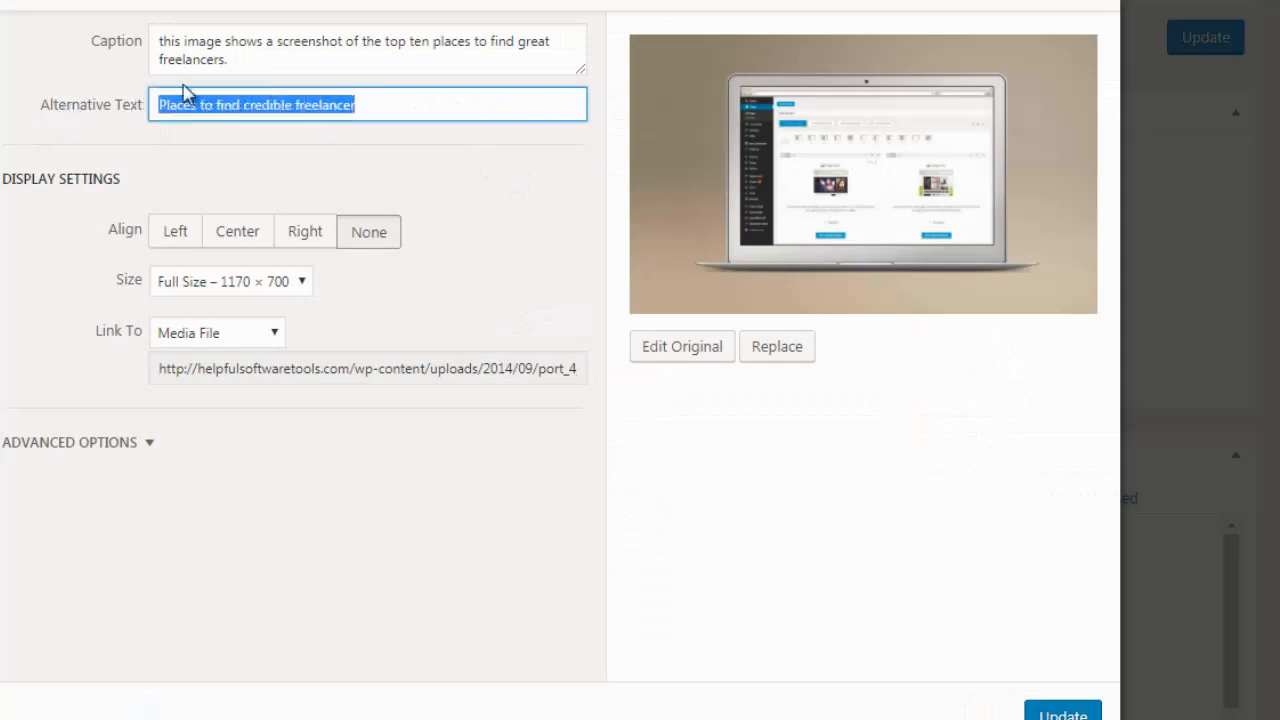
{"action": "left_click", "coordinate": [247, 59]}
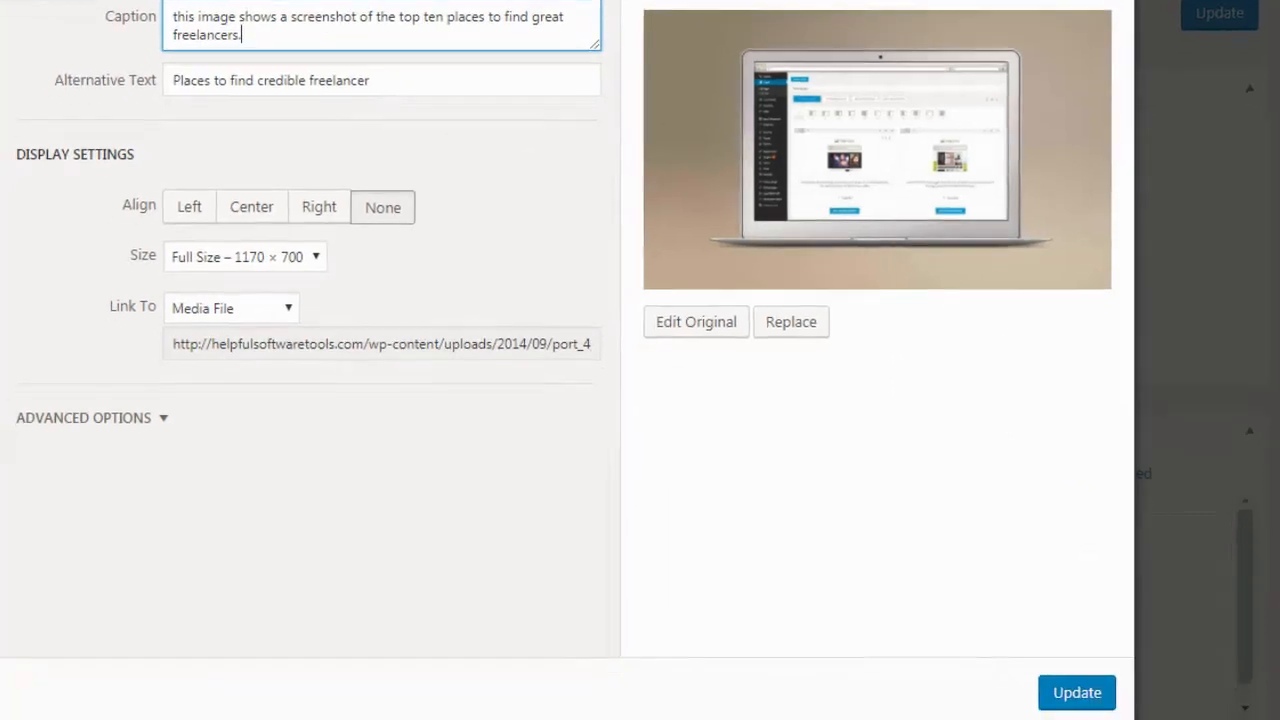
{"action": "left_click", "coordinate": [1077, 692]}
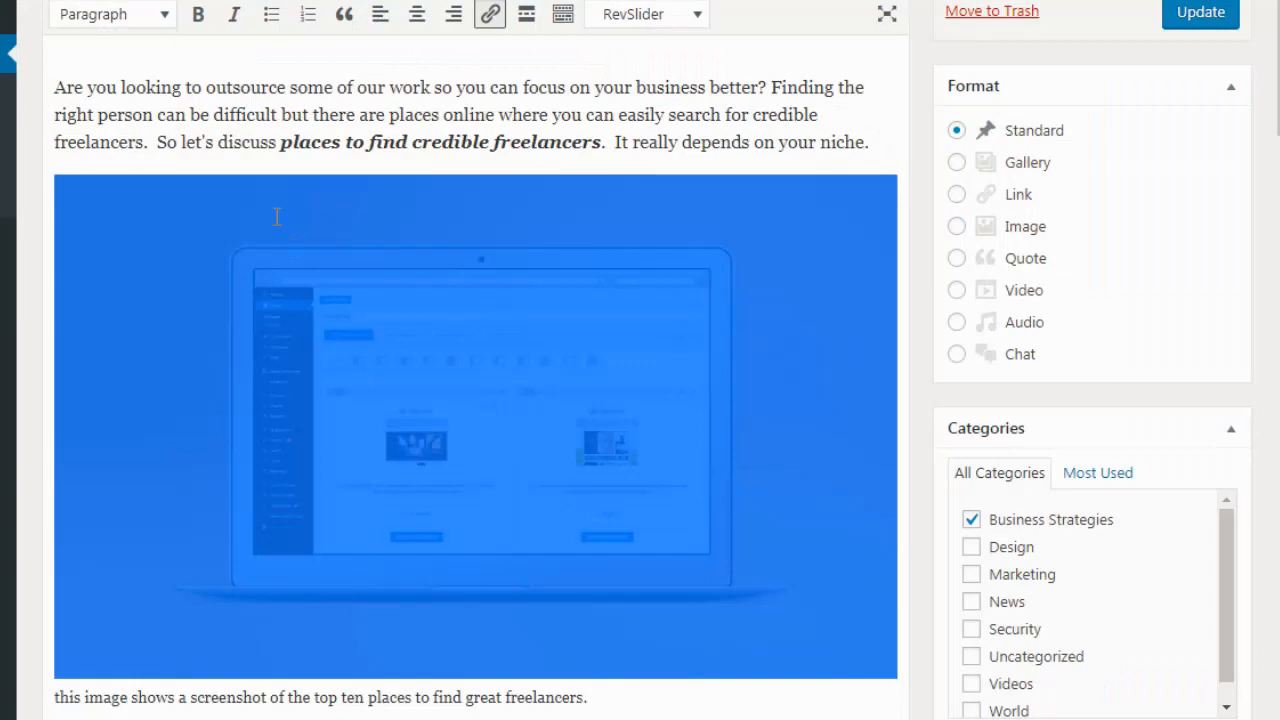
Look through the post's body and numbered list, and update the published post
{"action": "left_click", "coordinate": [290, 141]}
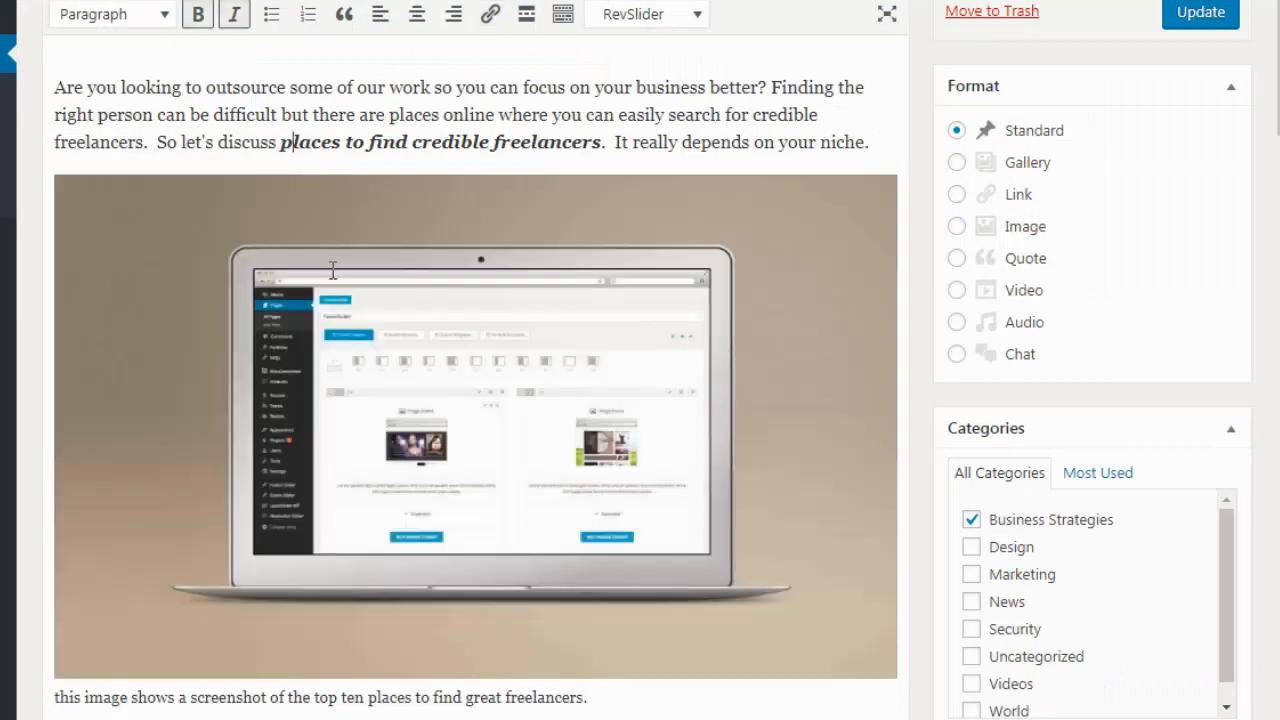
{"action": "scroll", "coordinate": [333, 270], "scroll_direction": "down", "scroll_amount": 8}
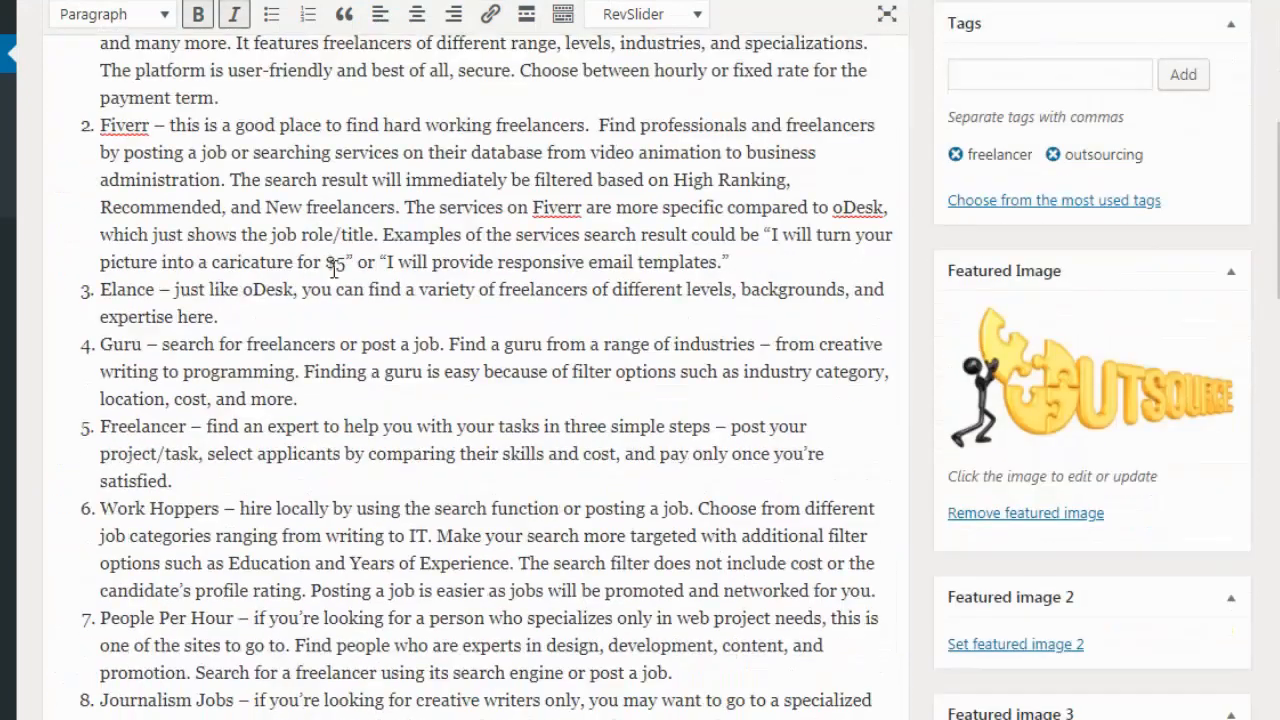
{"action": "scroll", "coordinate": [333, 272], "scroll_direction": "down", "scroll_amount": 3}
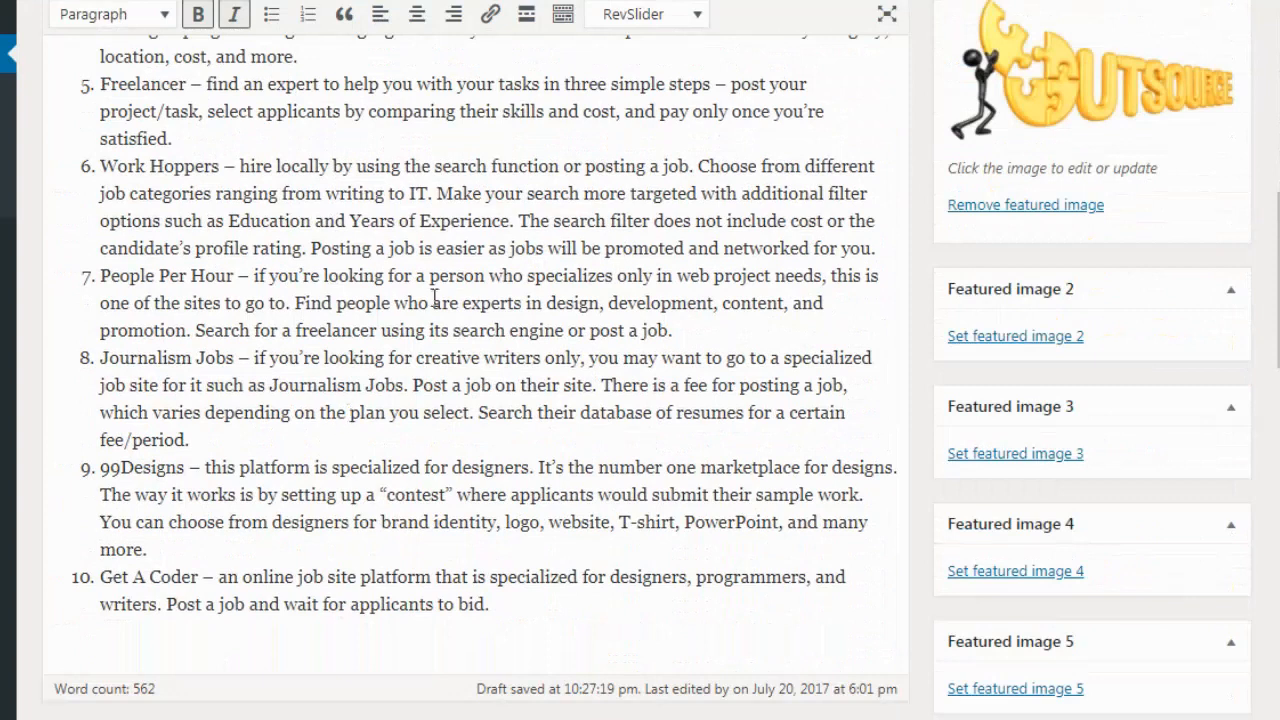
{"action": "scroll", "coordinate": [434, 300], "scroll_direction": "up", "scroll_amount": 15}
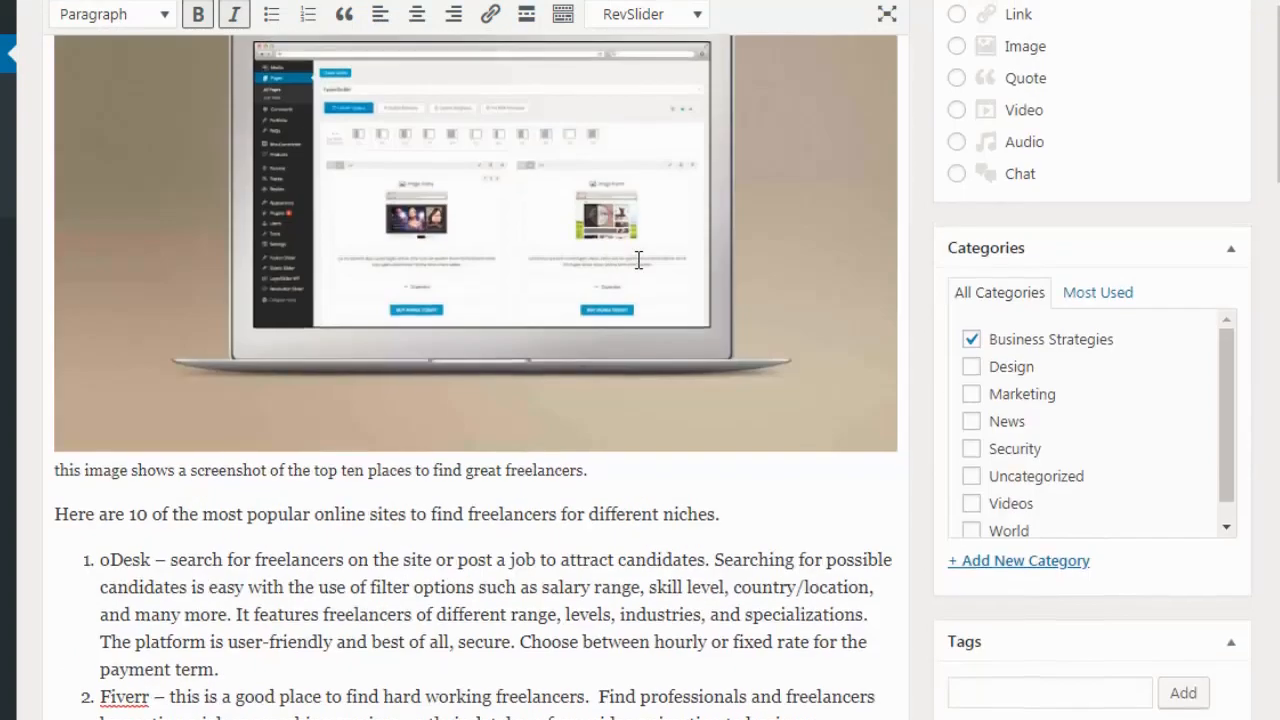
{"action": "scroll", "coordinate": [638, 260], "scroll_direction": "up", "scroll_amount": 3}
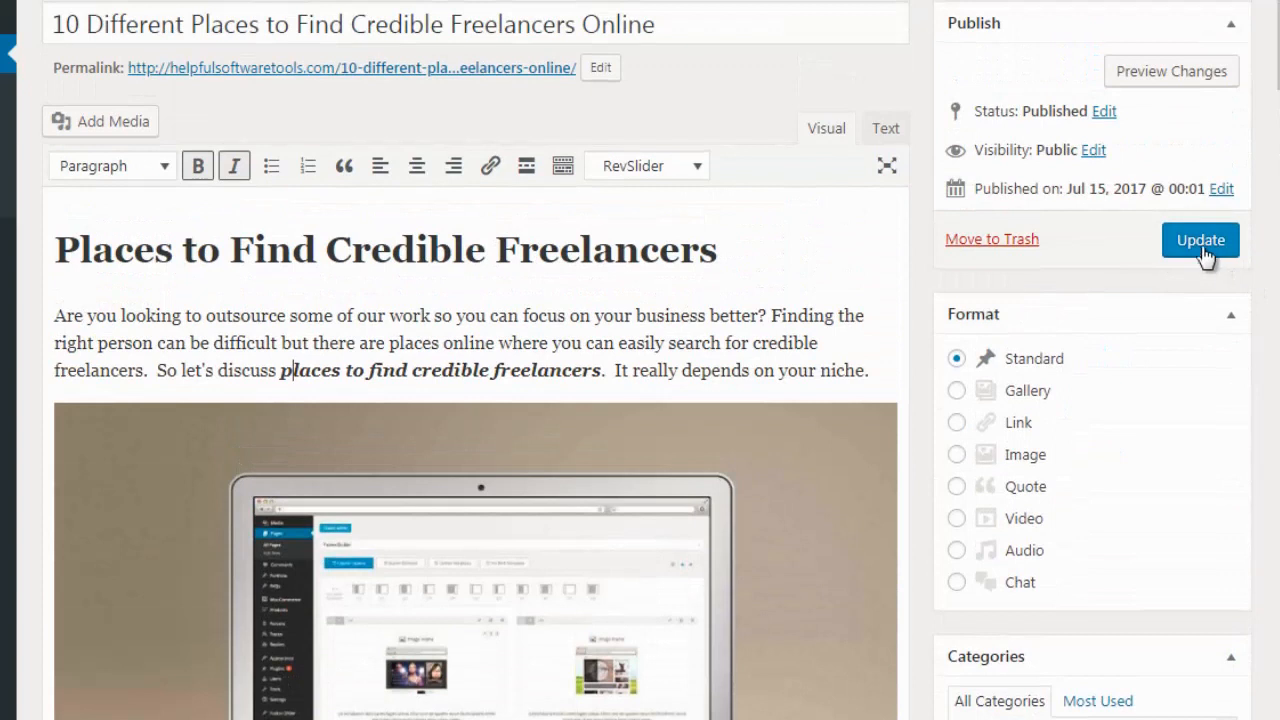
{"action": "left_click", "coordinate": [1203, 247]}
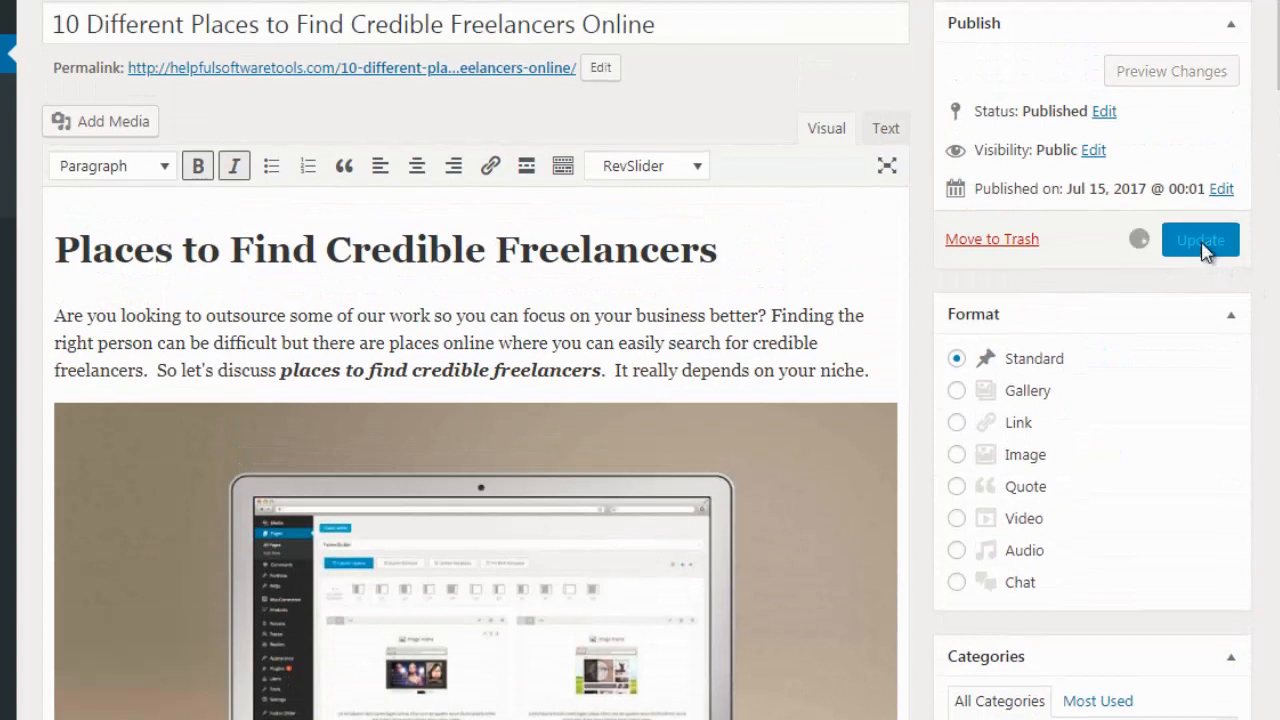
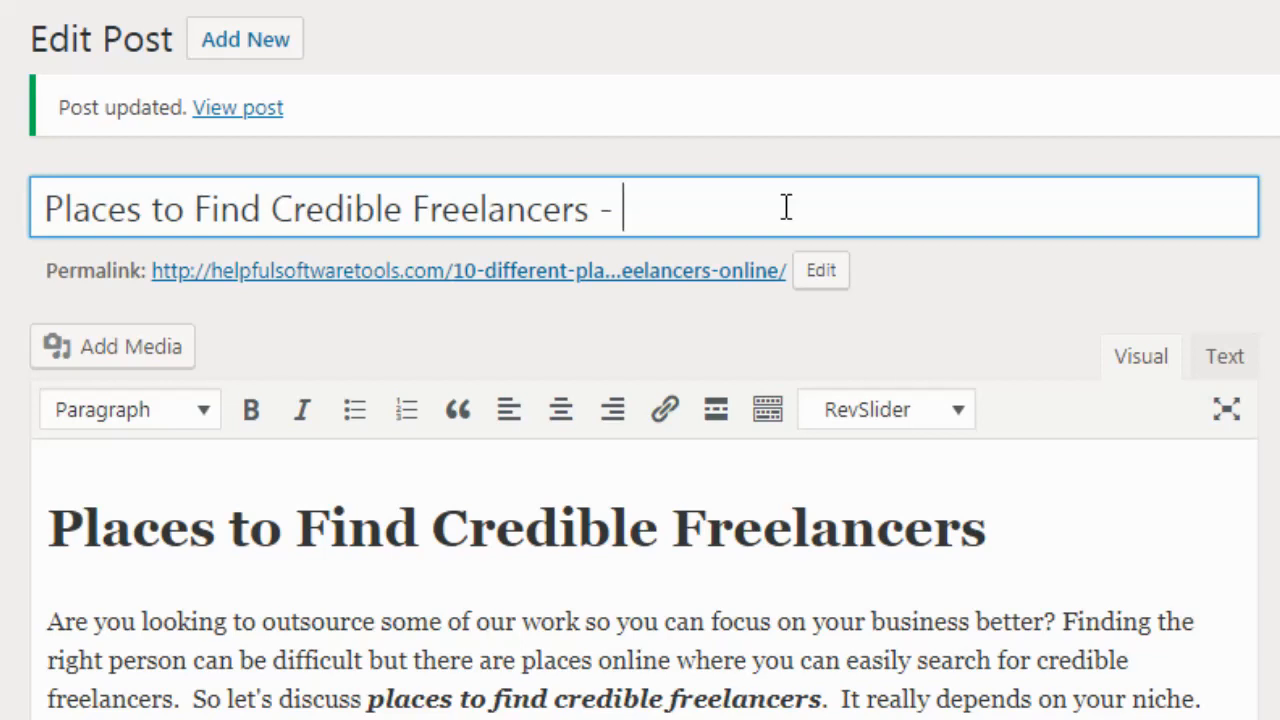
Undo the post title edits back to "10 Different Places to Find Credible Freelancers Online"
{"action": "key", "text": "BackSpace"}
{"action": "key", "text": "BackSpace"}
{"action": "key", "text": "BackSpace"}
{"action": "key", "text": "ctrl+z"}
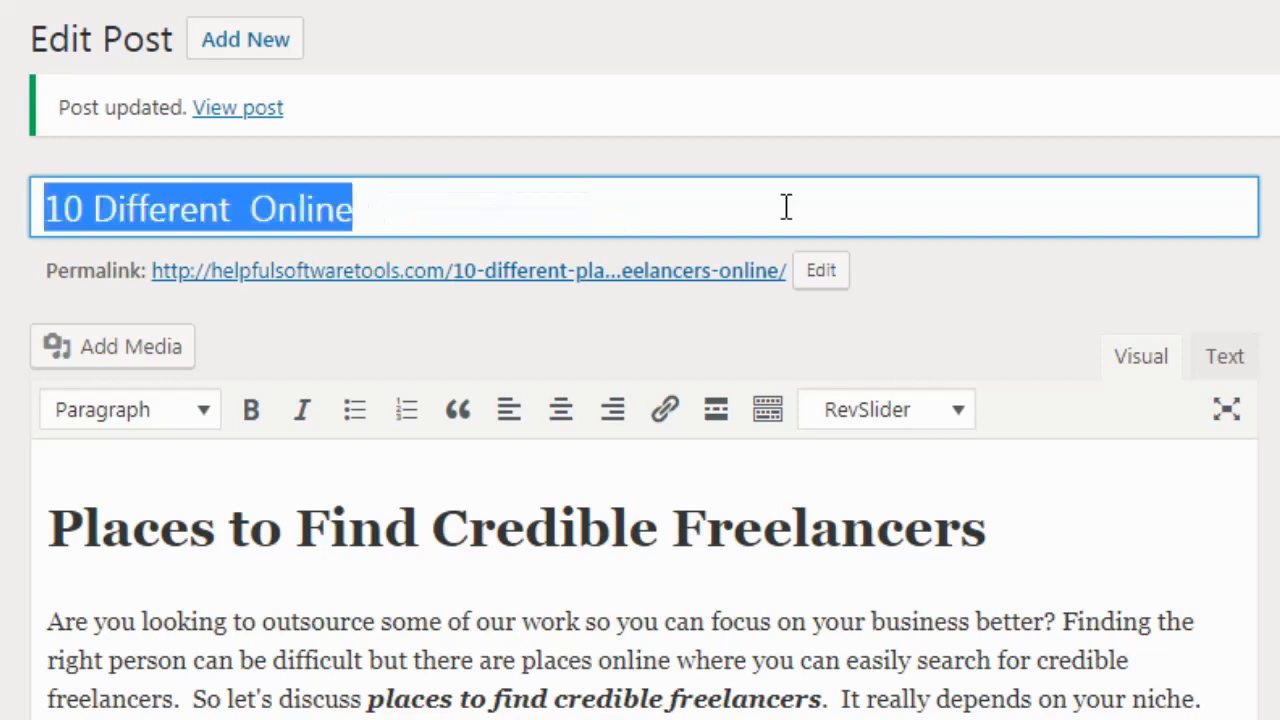
{"action": "key", "text": "ctrl+z"}
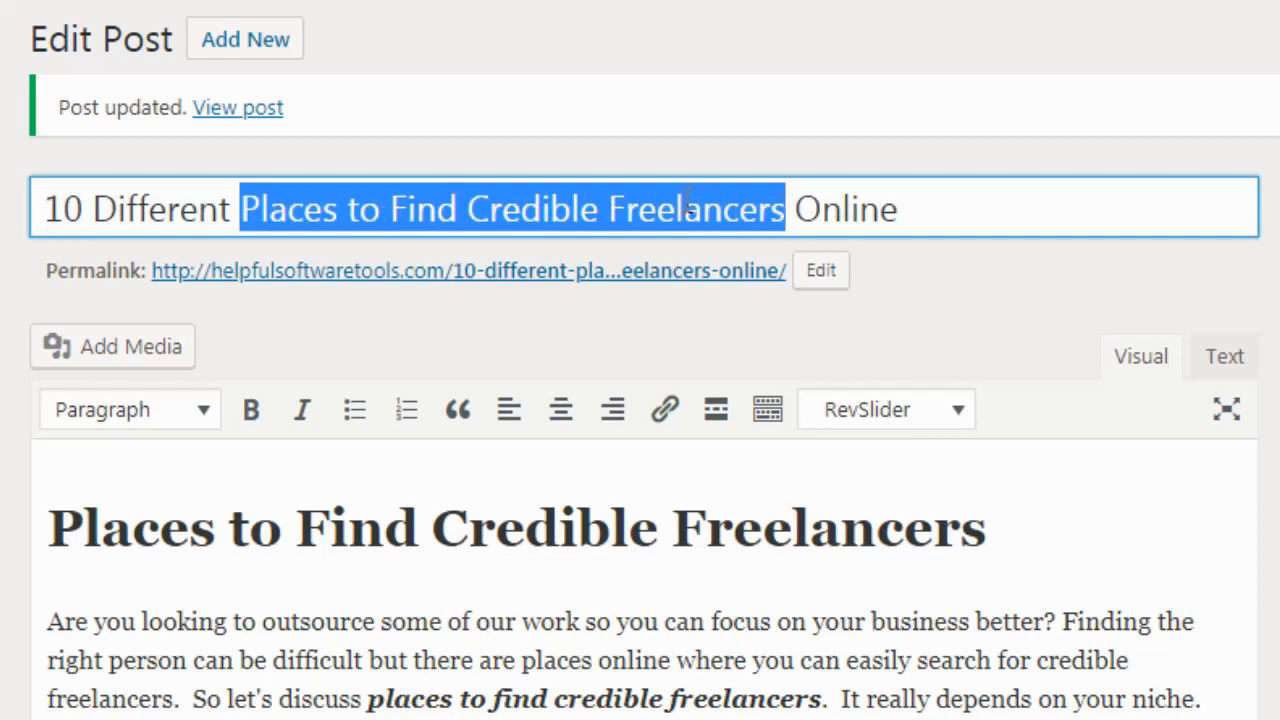
{"action": "left_click", "coordinate": [374, 216]}
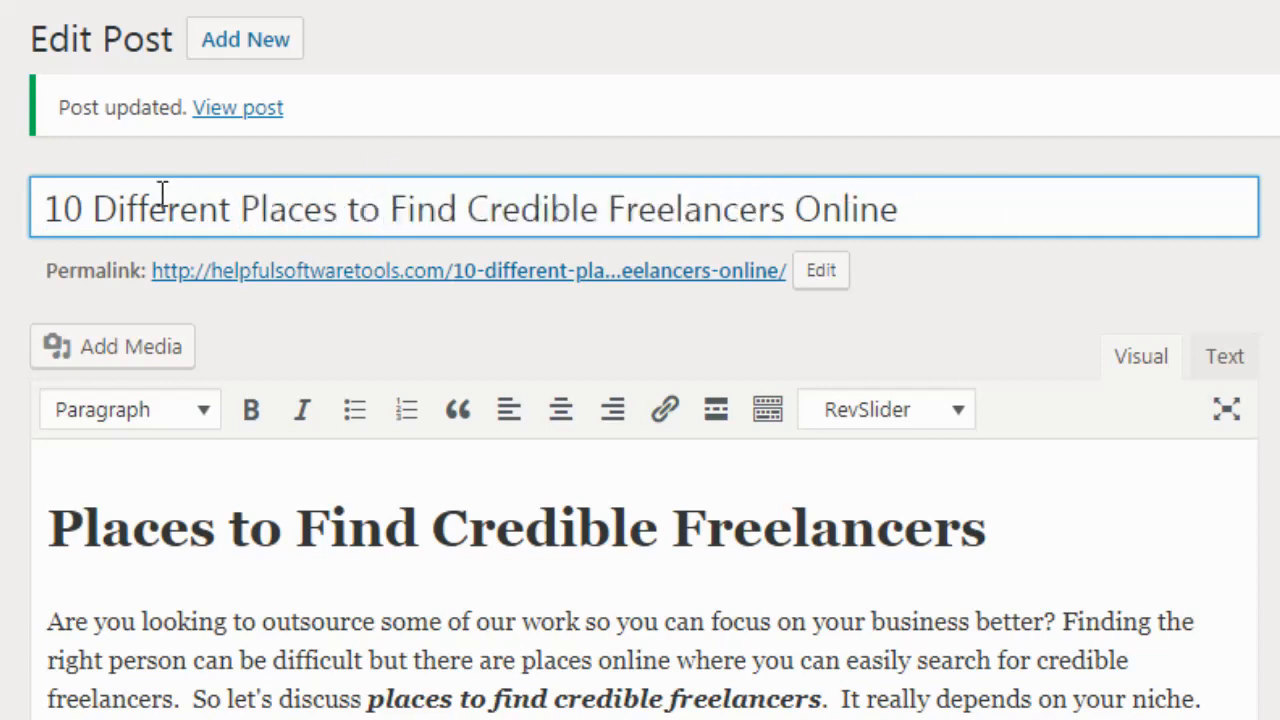
Change the post title to "Top 10 Places to Find Credible Freelancers Online"
{"action": "left_click", "coordinate": [40, 210]}
{"action": "type", "text": "Top"}
{"action": "key", "text": "ctrl+Right"}
{"action": "key", "text": "ctrl+shift+Right"}
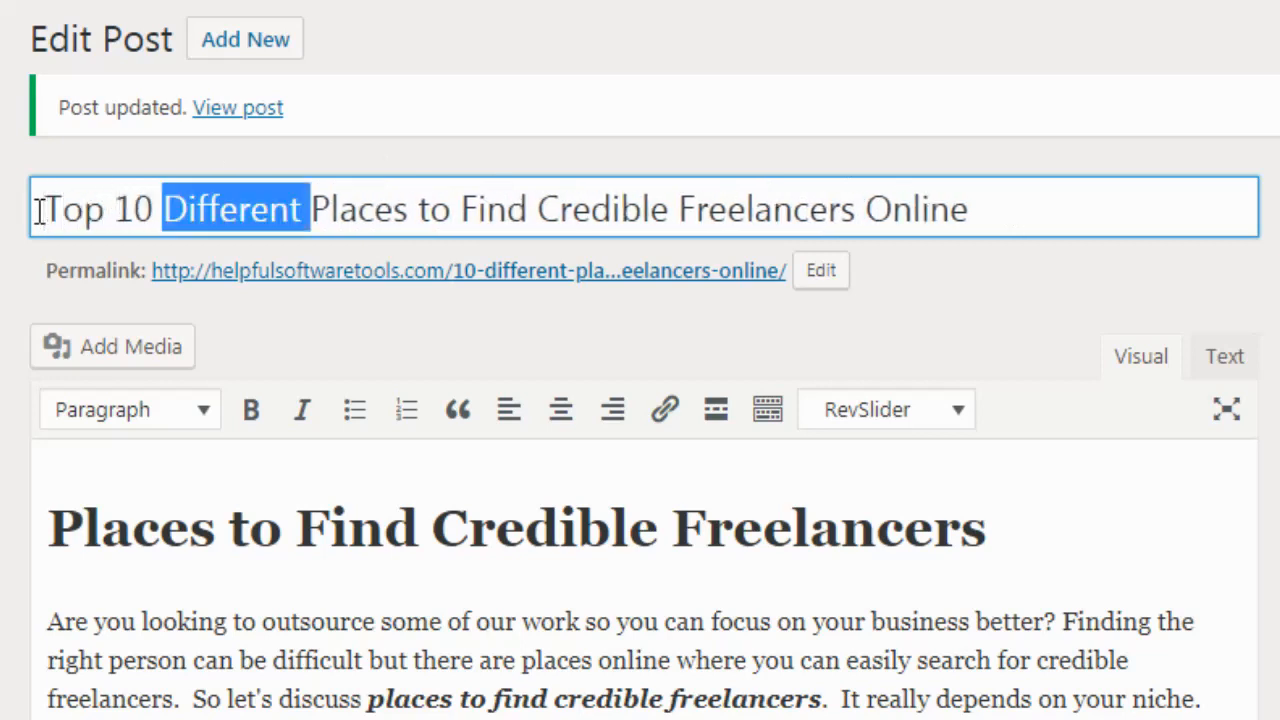
{"action": "key", "text": "BackSpace"}
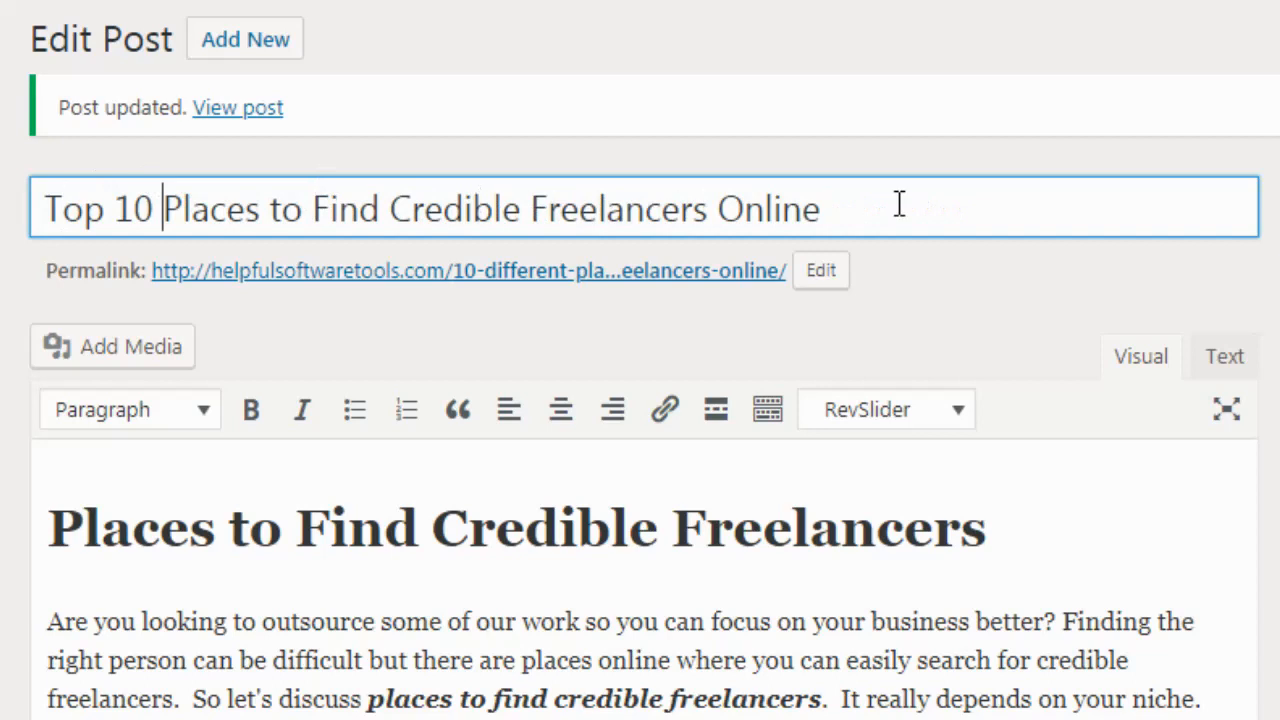
{"action": "left_click", "coordinate": [866, 222]}
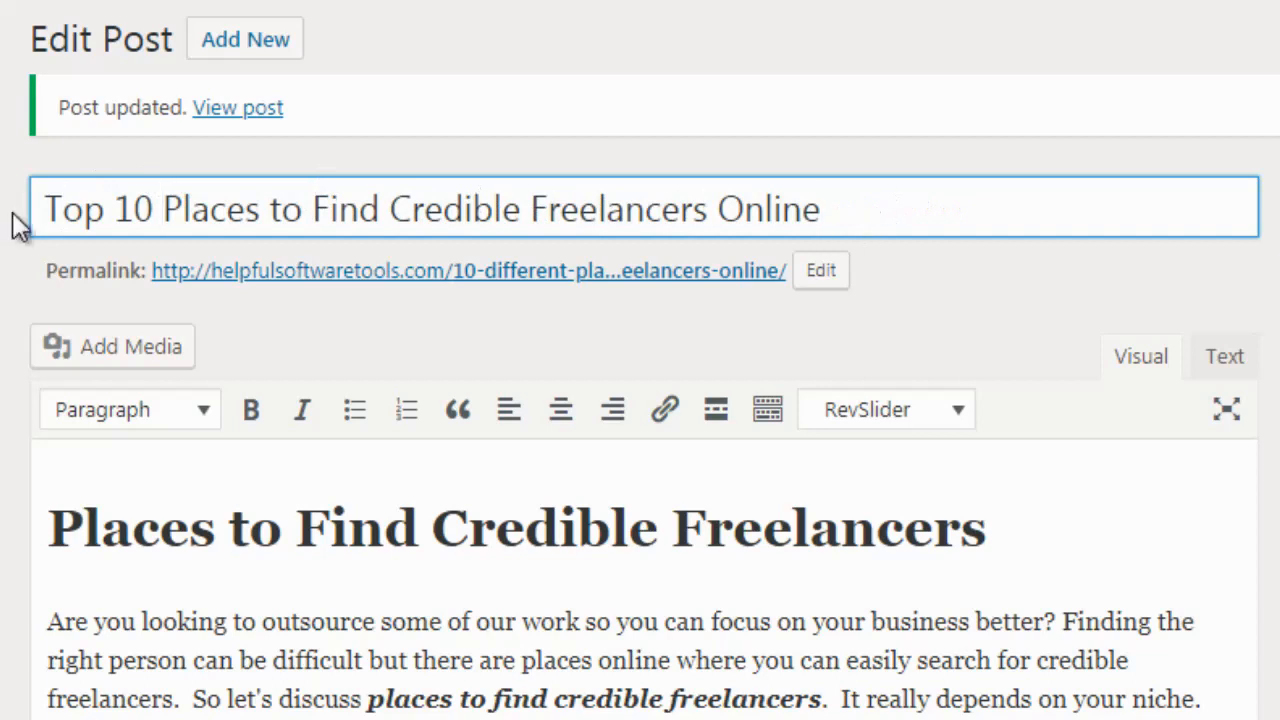
Copy the full post title and paste it over the existing slug in the post's permalink
{"action": "key", "text": "ctrl+a"}
{"action": "key", "text": "ctrl+c"}
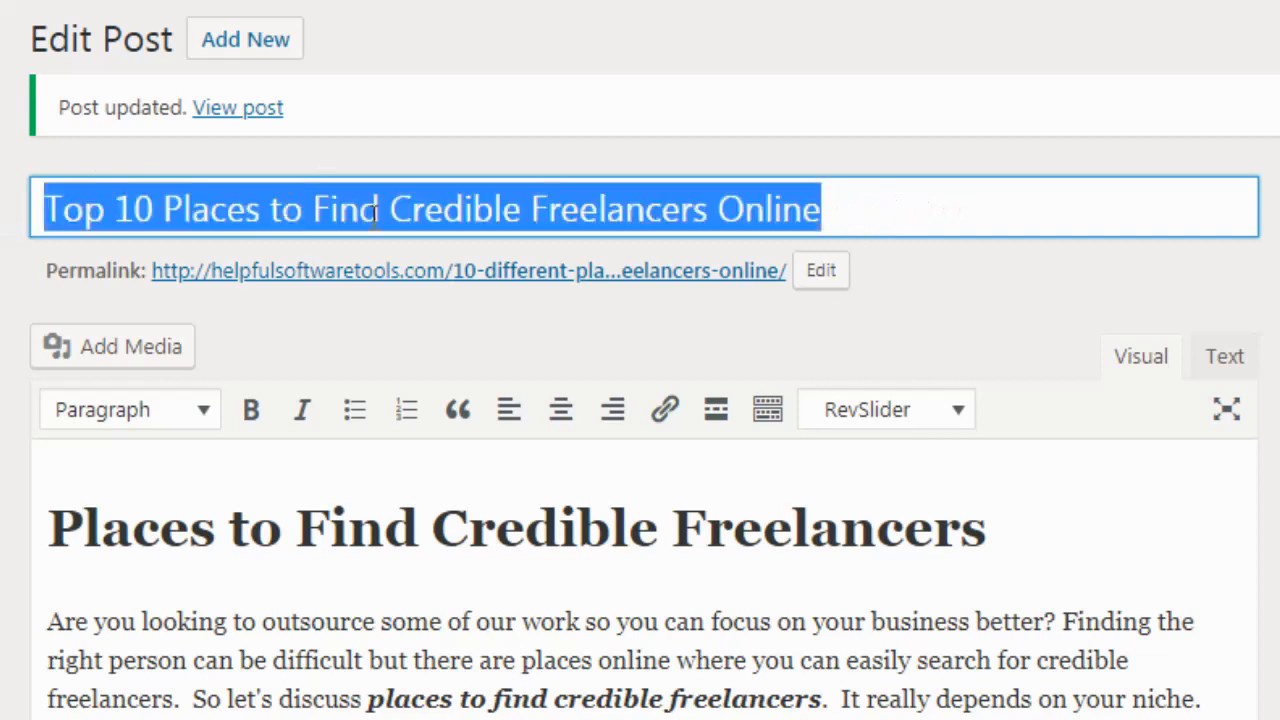
{"action": "left_click", "coordinate": [826, 274]}
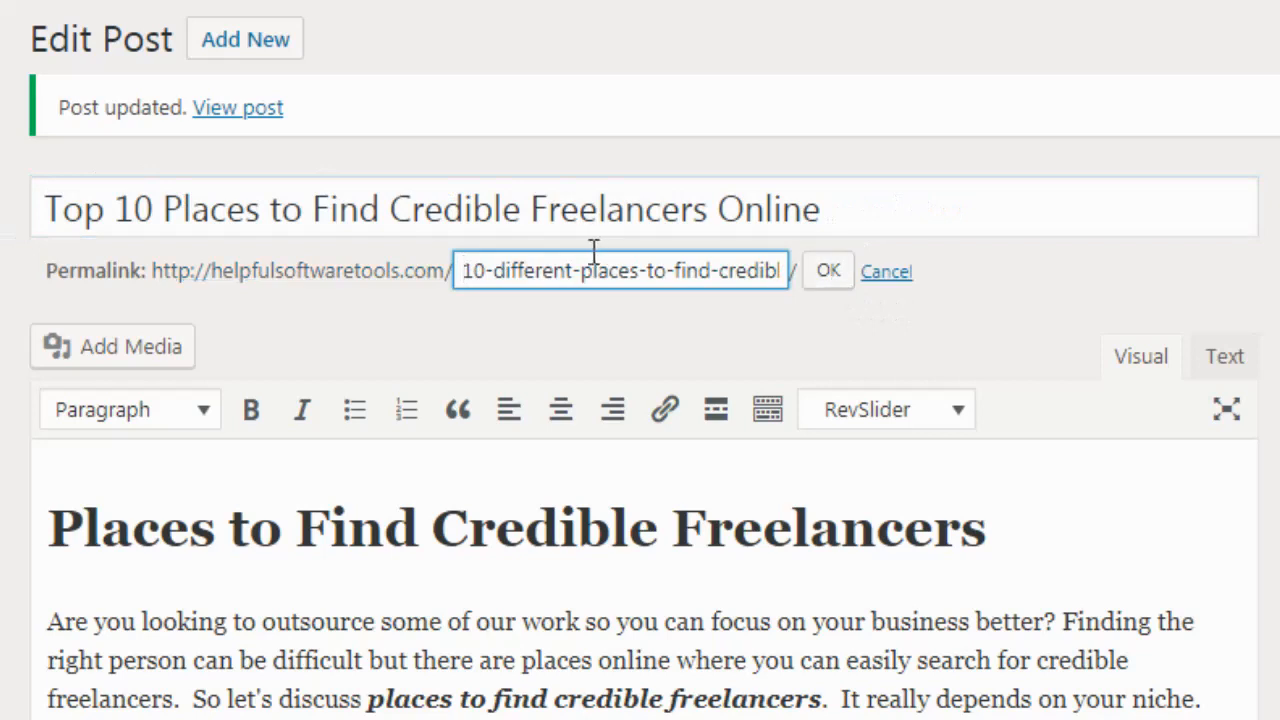
{"action": "key", "text": "ctrl+a"}
{"action": "key", "text": "ctrl+v"}
Replace the spaces in the permalink slug with hyphens, giving "Top-10-Places-to-Find-Credible-Freelancers-Online", and apply it
{"action": "key", "text": "ctrl+Left"}
{"action": "key", "text": "ctrl+Left"}
{"action": "key", "text": "ctrl+Left"}
{"action": "key", "text": "ctrl+Left"}
{"action": "key", "text": "ctrl+Left"}
{"action": "key", "text": "ctrl+Left"}
{"action": "key", "text": "ctrl+Left"}
{"action": "key", "text": "ctrl+Left"}
{"action": "key", "text": "Right"}
{"action": "key", "text": "ctrl+Right"}
{"action": "key", "text": "BackSpace"}
{"action": "type", "text": "-"}
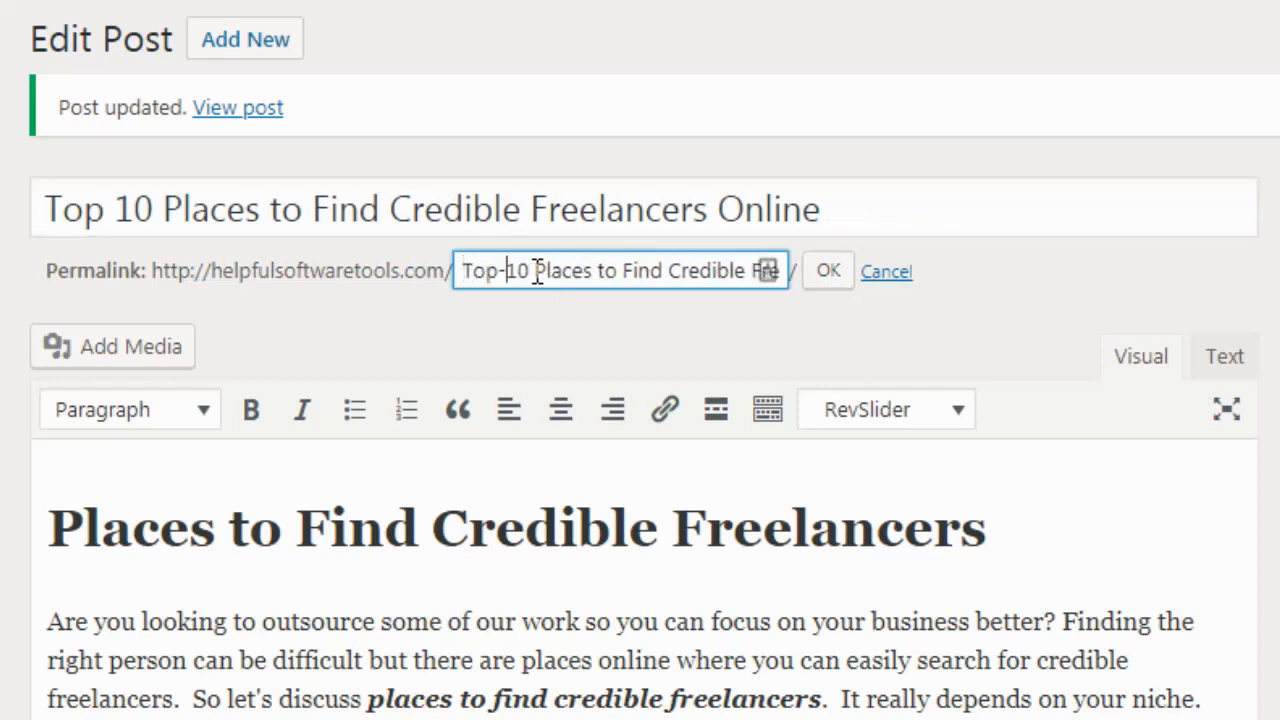
{"action": "key", "text": "ctrl+Right"}
{"action": "key", "text": "BackSpace"}
{"action": "type", "text": "-"}
{"action": "key", "text": "ctrl+Right"}
{"action": "key", "text": "BackSpace"}
{"action": "type", "text": "-"}
{"action": "key", "text": "ctrl+Right"}
{"action": "key", "text": "BackSpace"}
{"action": "type", "text": "-"}
{"action": "key", "text": "ctrl+Right"}
{"action": "key", "text": "BackSpace"}
{"action": "type", "text": "-"}
{"action": "key", "text": "ctrl+Right"}
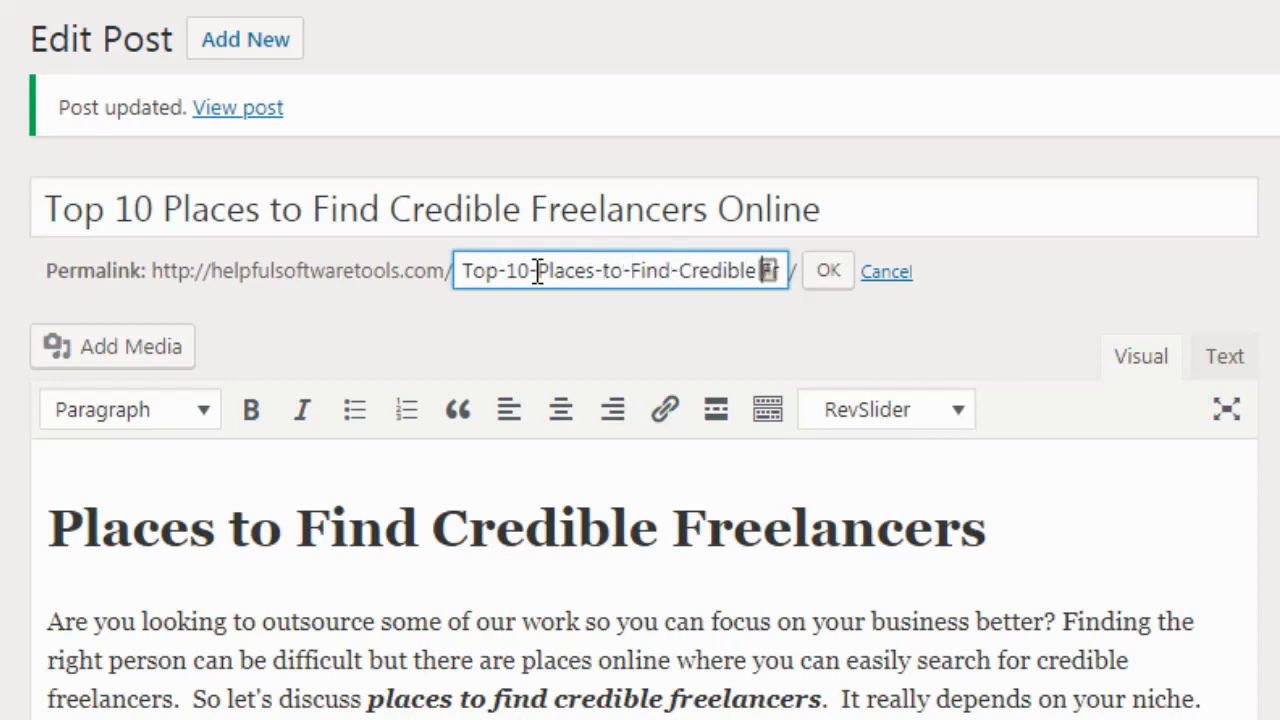
{"action": "key", "text": "End"}
{"action": "key", "text": "ctrl+Left"}
{"action": "key", "text": "BackSpace"}
{"action": "type", "text": "-"}
{"action": "key", "text": "ctrl+Left"}
{"action": "key", "text": "BackSpace"}
{"action": "type", "text": "-"}
{"action": "key", "text": "ctrl+Left"}
{"action": "key", "text": "BackSpace"}
{"action": "type", "text": "-"}
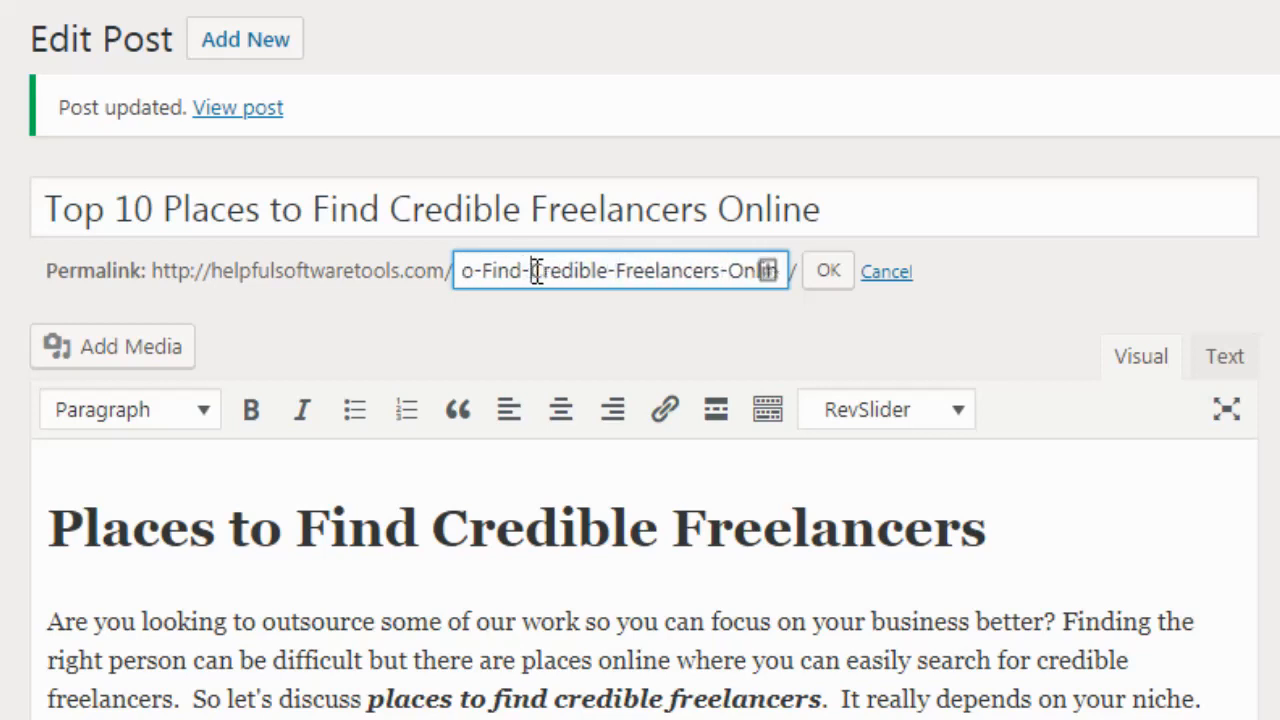
{"action": "left_click", "coordinate": [827, 273]}
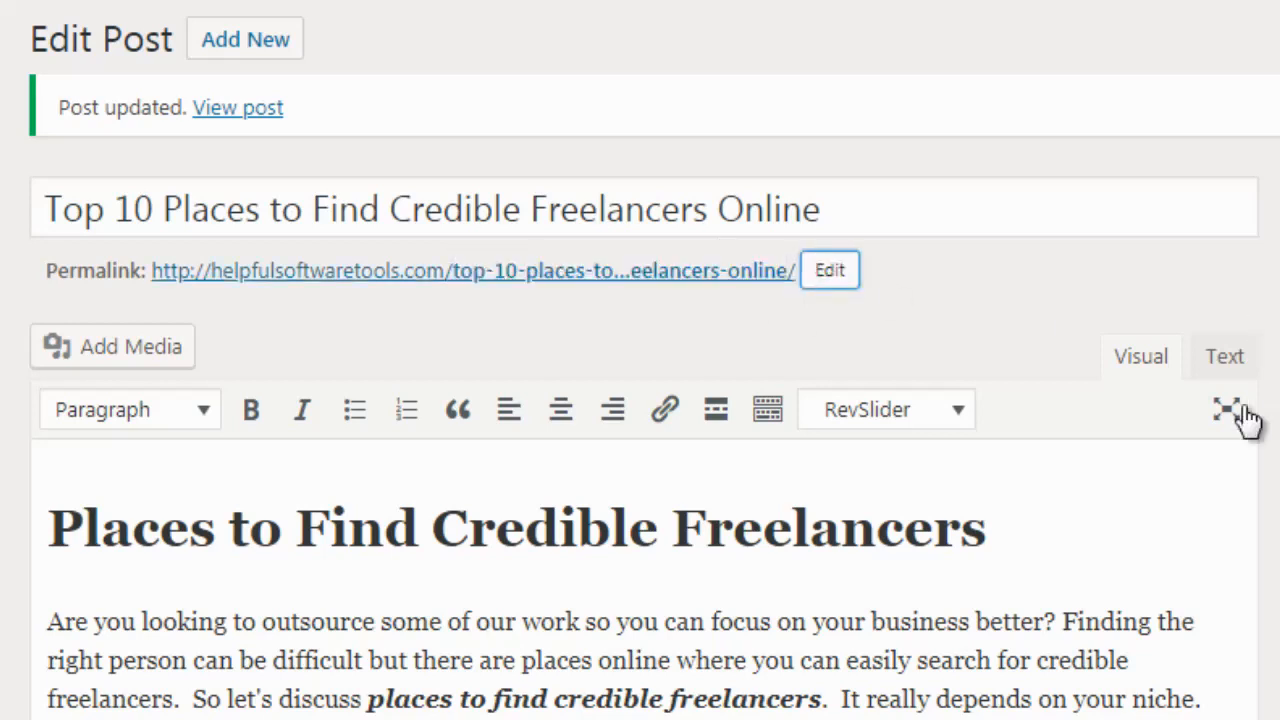
Review the post's title, permalink, heading, introductory paragraph, image caption and numbered list for use of the target phrase
{"action": "left_click_drag", "start_coordinate": [851, 209], "coordinate": [40, 210]}
{"action": "left_click", "coordinate": [183, 205]}
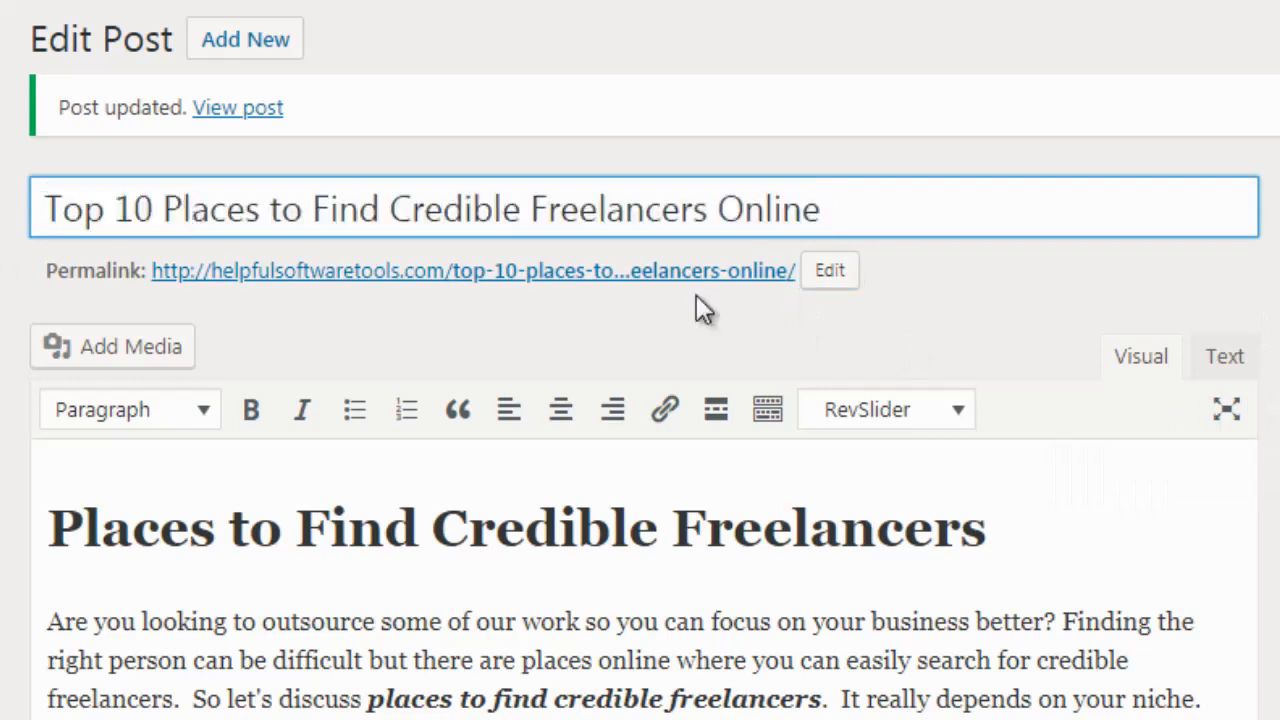
{"action": "left_click", "coordinate": [1276, 290]}
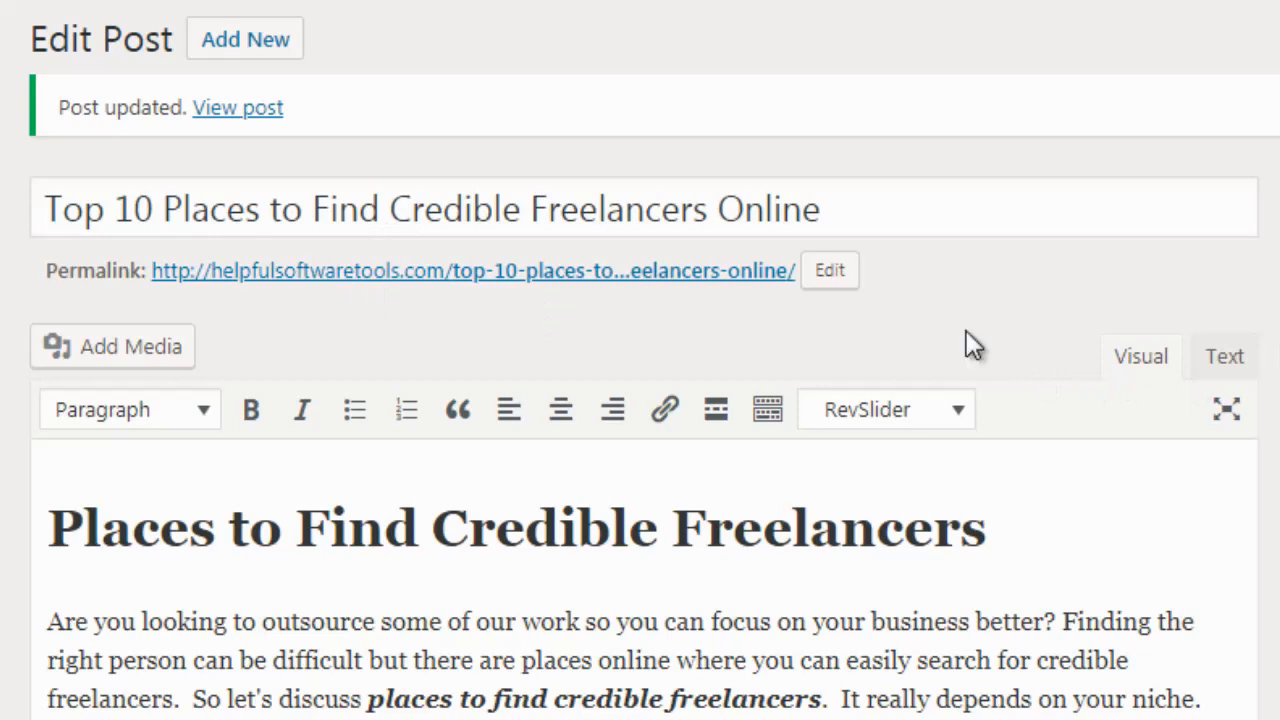
{"action": "left_click", "coordinate": [195, 208]}
{"action": "scroll", "coordinate": [337, 371], "scroll_direction": "down", "scroll_amount": 1}
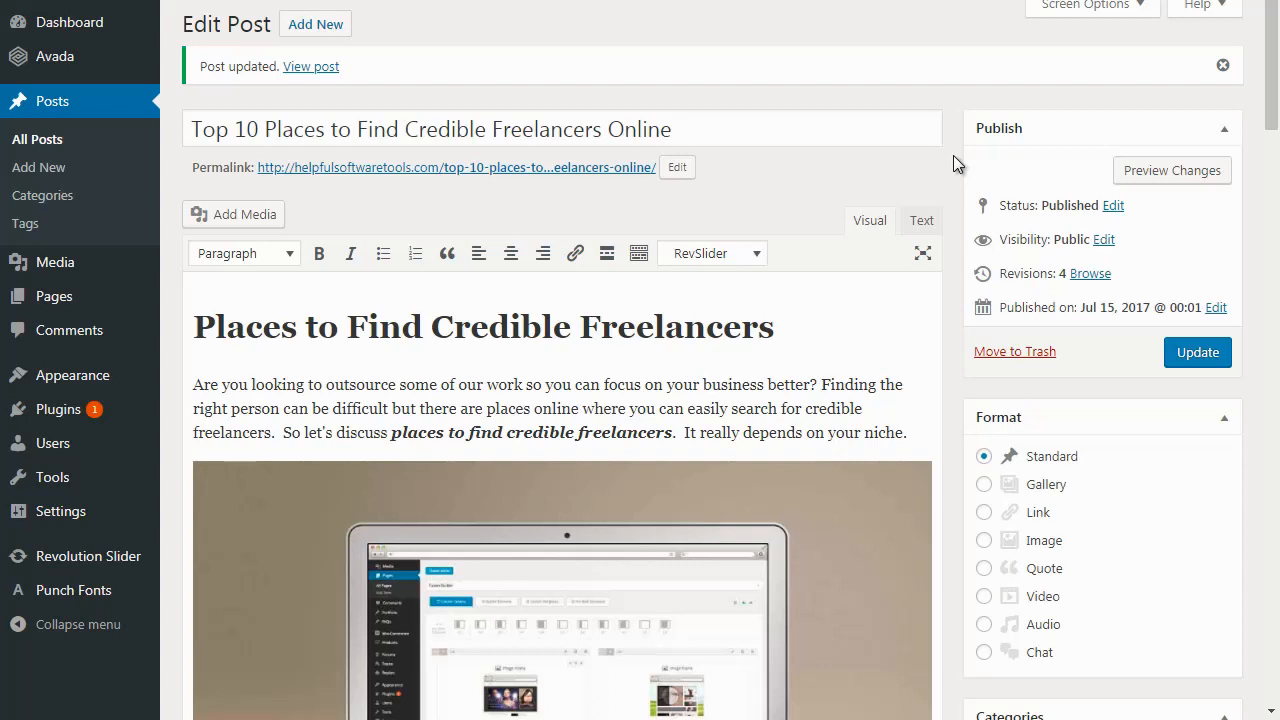
{"action": "double_click", "coordinate": [550, 129]}
{"action": "scroll", "coordinate": [484, 221], "scroll_direction": "down", "scroll_amount": 1}
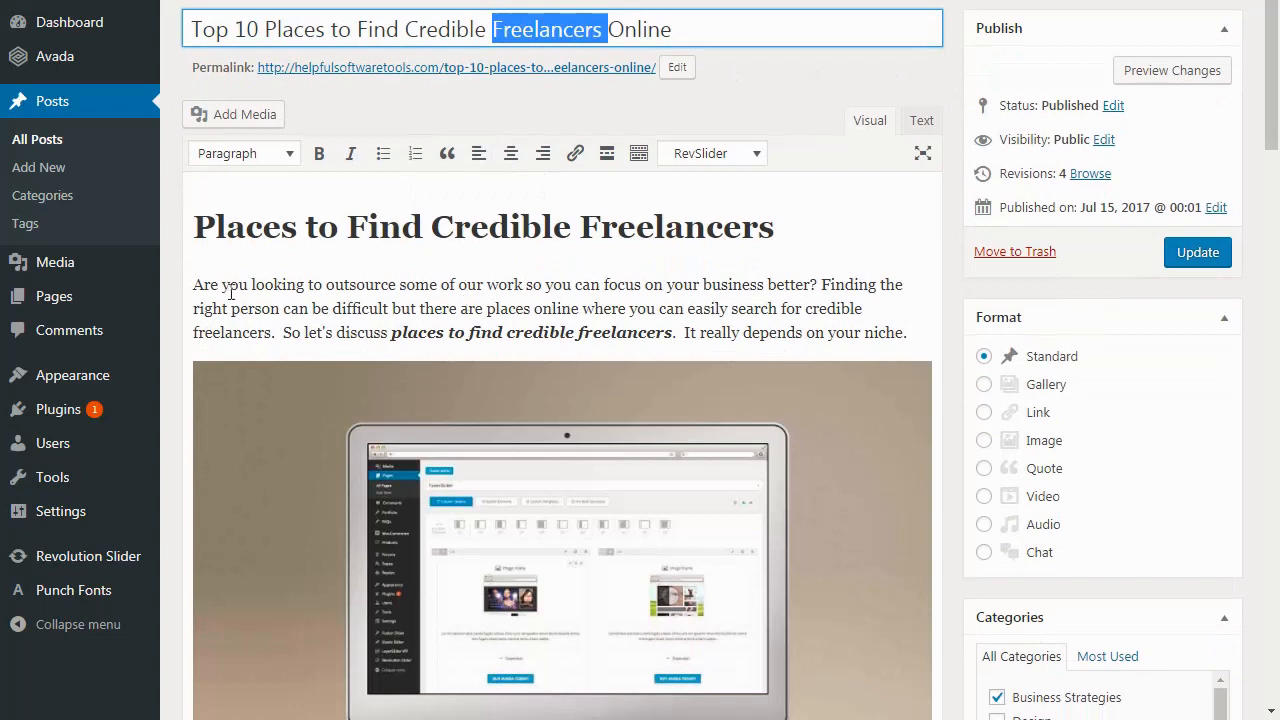
{"action": "left_click_drag", "start_coordinate": [194, 283], "coordinate": [926, 327]}
{"action": "left_click", "coordinate": [954, 277]}
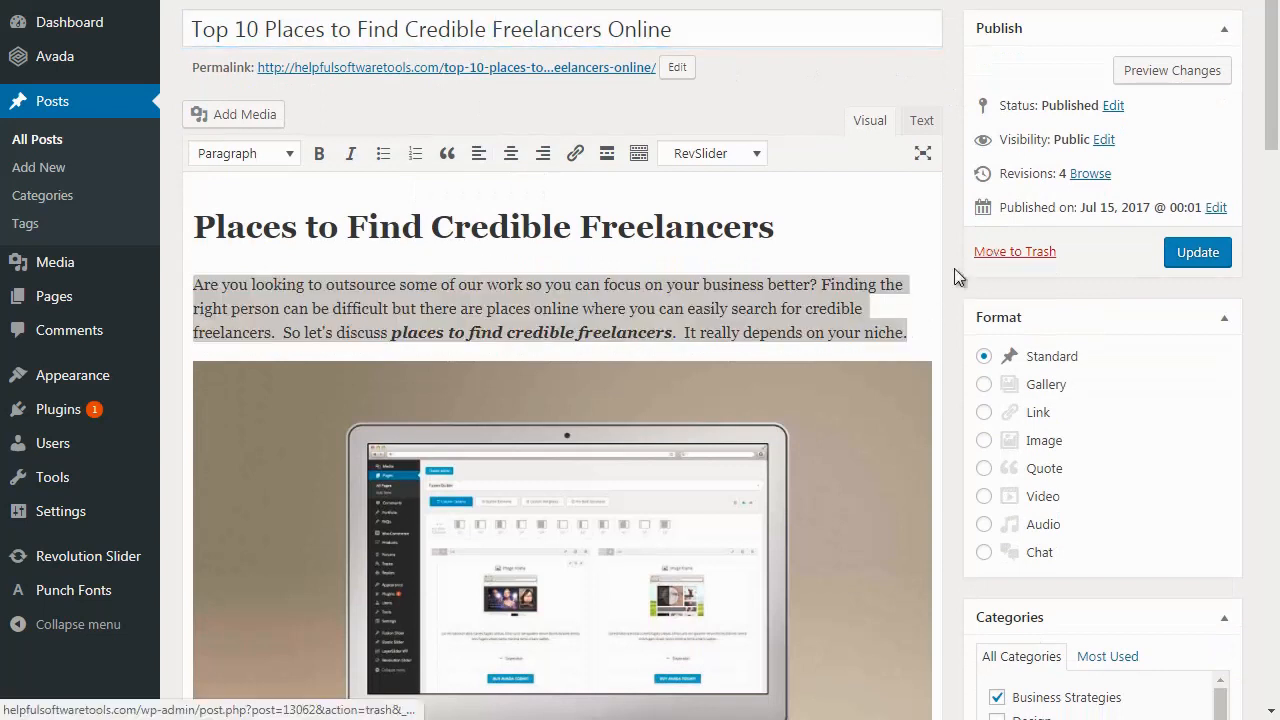
{"action": "left_click", "coordinate": [871, 257]}
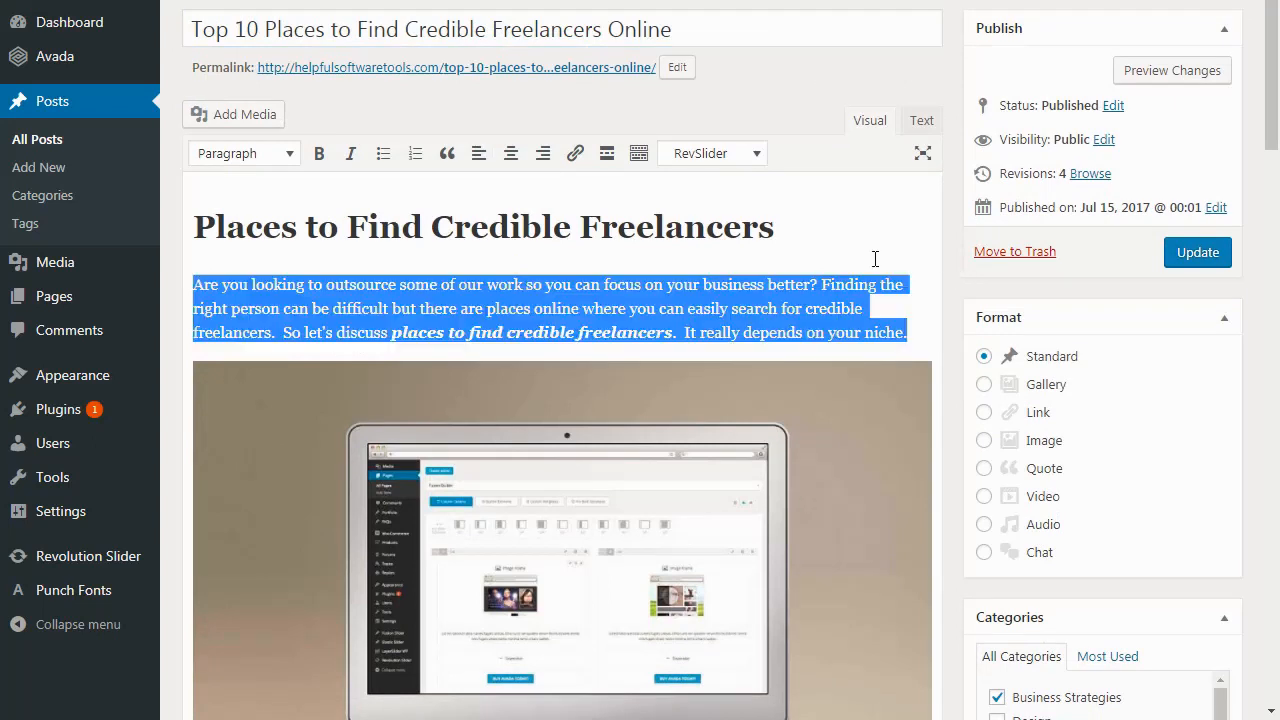
{"action": "left_click", "coordinate": [803, 222]}
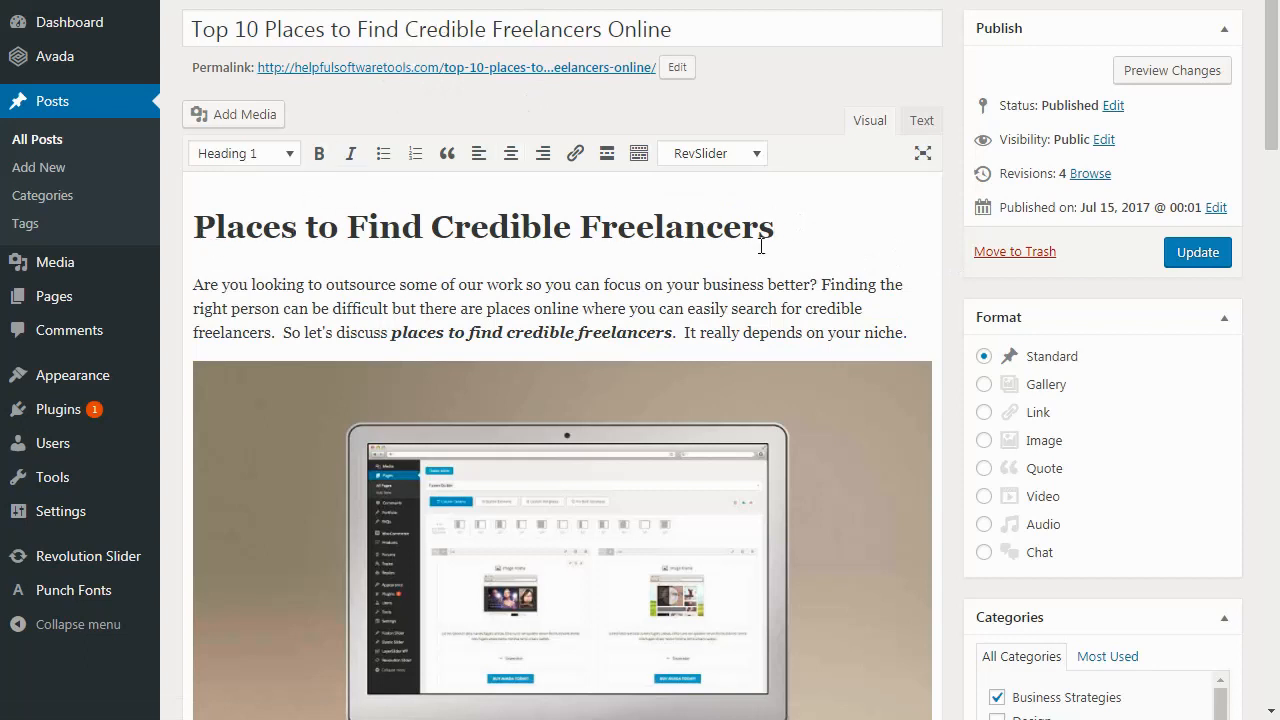
{"action": "left_click", "coordinate": [193, 288]}
{"action": "scroll", "coordinate": [560, 308], "scroll_direction": "down", "scroll_amount": 2}
{"action": "scroll", "coordinate": [559, 308], "scroll_direction": "down", "scroll_amount": 5}
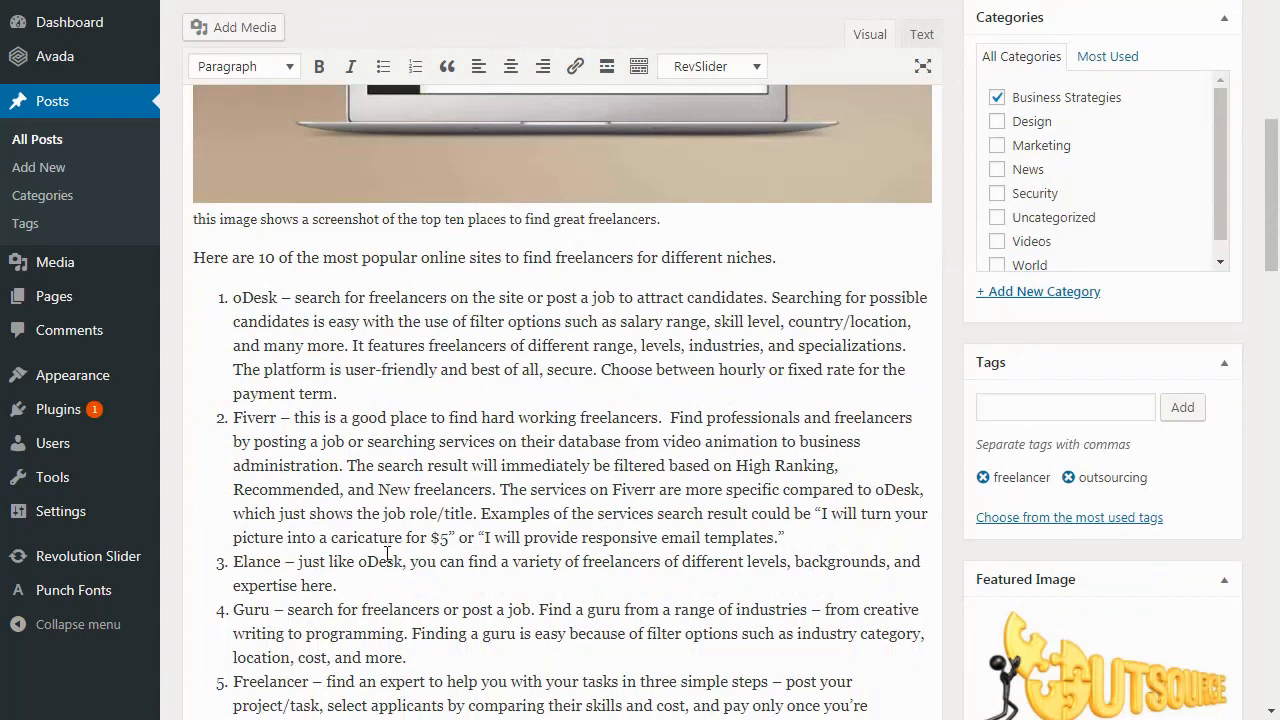
Read through the image caption, the sentence below it and the numbered list of freelancer sites to check keyword usage
{"action": "scroll", "coordinate": [387, 553], "scroll_direction": "down", "scroll_amount": 4}
{"action": "scroll", "coordinate": [486, 408], "scroll_direction": "up", "scroll_amount": 8}
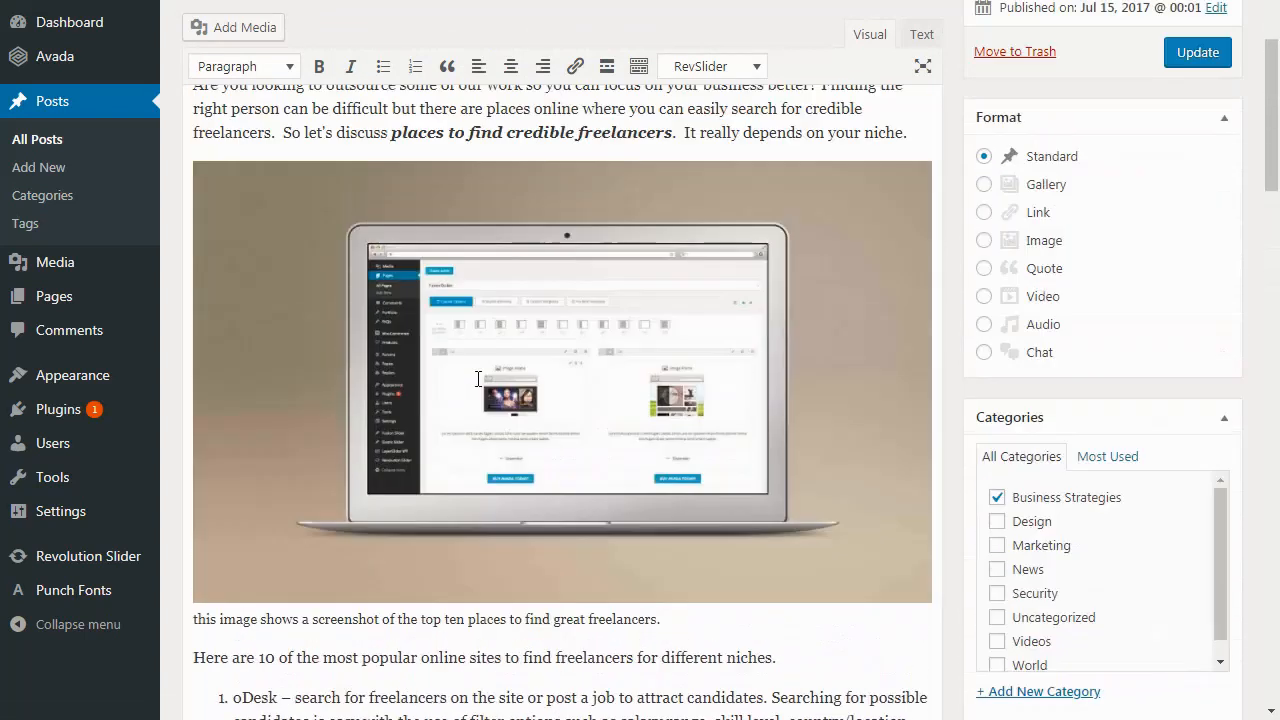
{"action": "scroll", "coordinate": [586, 266], "scroll_direction": "up", "scroll_amount": 4}
{"action": "scroll", "coordinate": [572, 349], "scroll_direction": "down", "scroll_amount": 3}
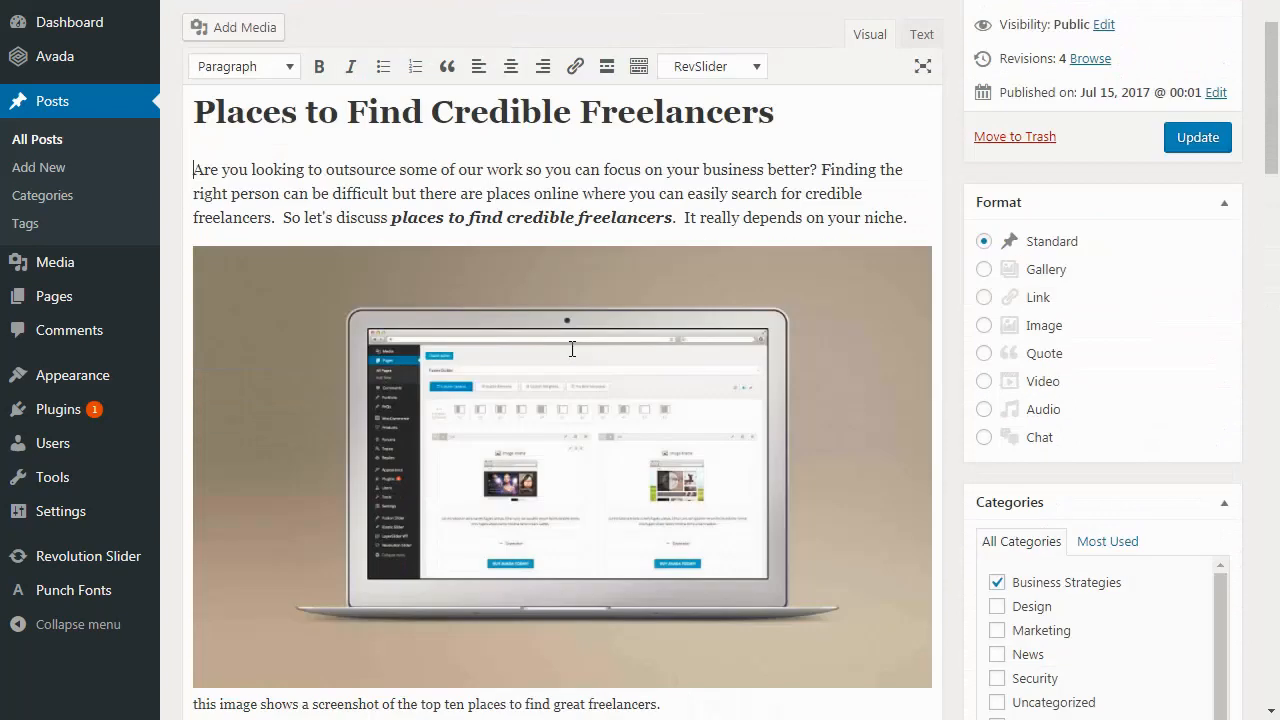
{"action": "scroll", "coordinate": [572, 349], "scroll_direction": "down", "scroll_amount": 1}
{"action": "scroll", "coordinate": [560, 355], "scroll_direction": "down", "scroll_amount": 3}
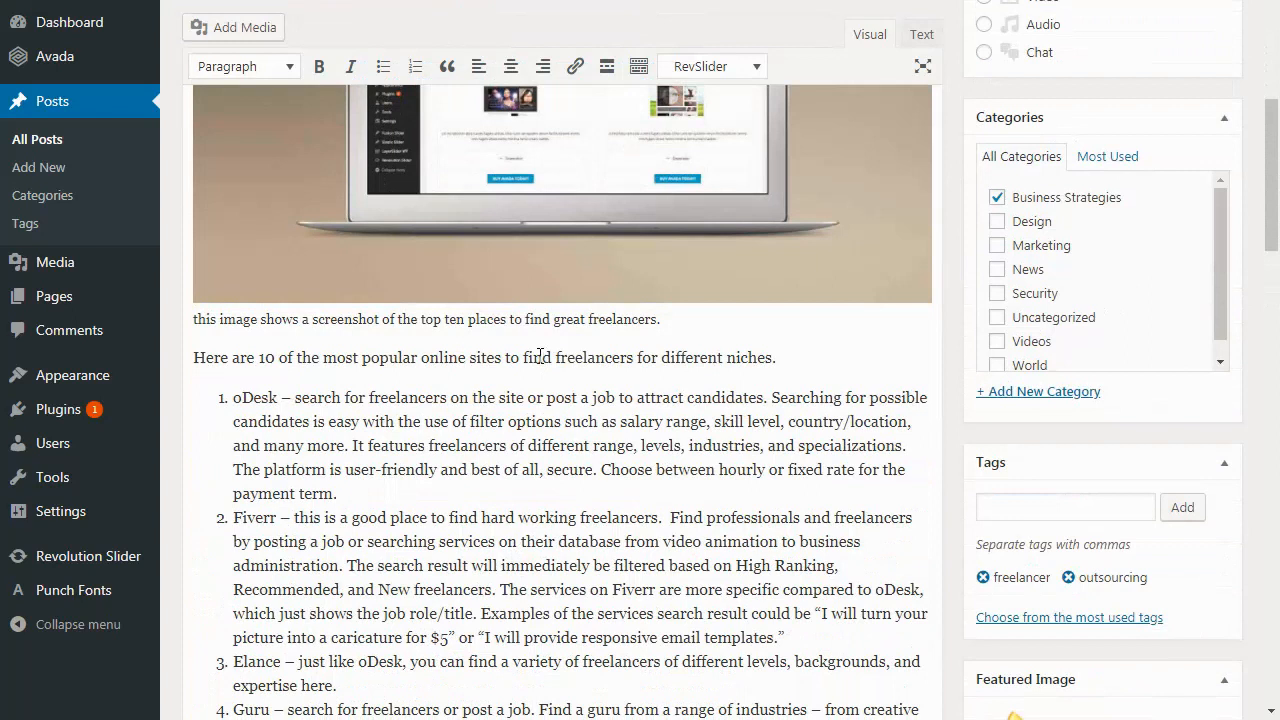
{"action": "scroll", "coordinate": [521, 433], "scroll_direction": "down", "scroll_amount": 1}
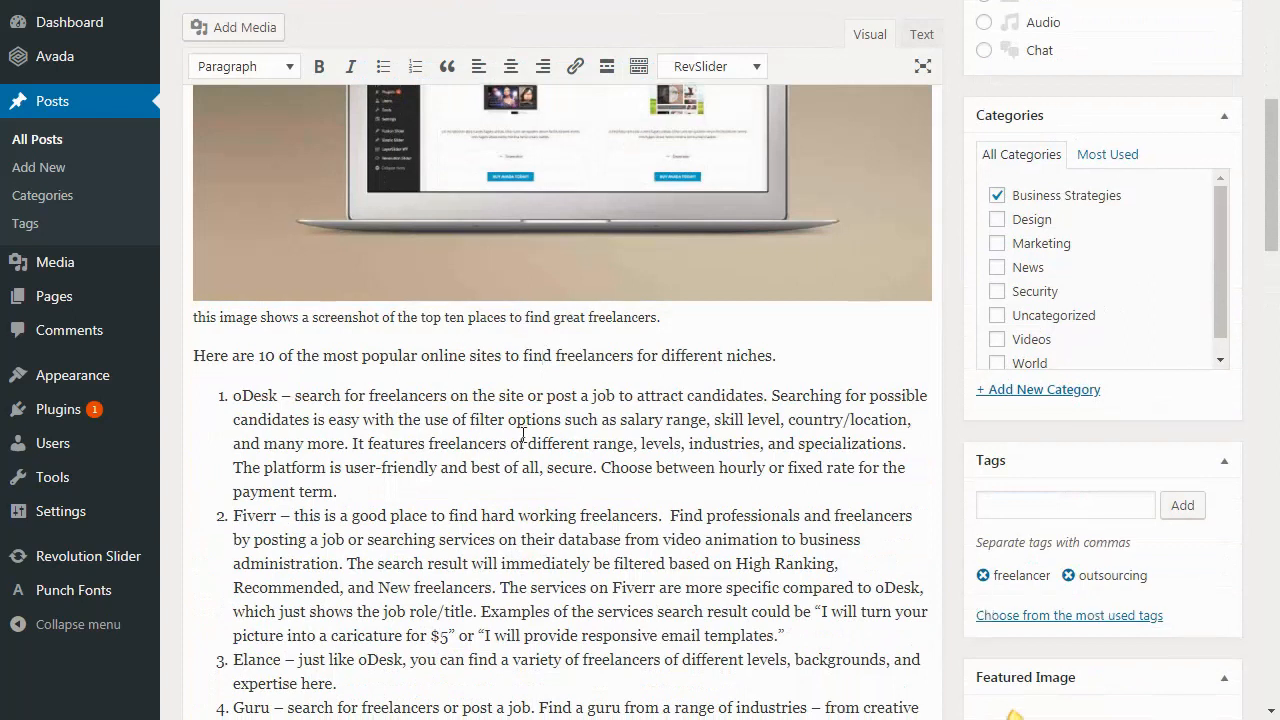
{"action": "scroll", "coordinate": [521, 433], "scroll_direction": "down", "scroll_amount": 6}
{"action": "scroll", "coordinate": [521, 435], "scroll_direction": "up", "scroll_amount": 4}
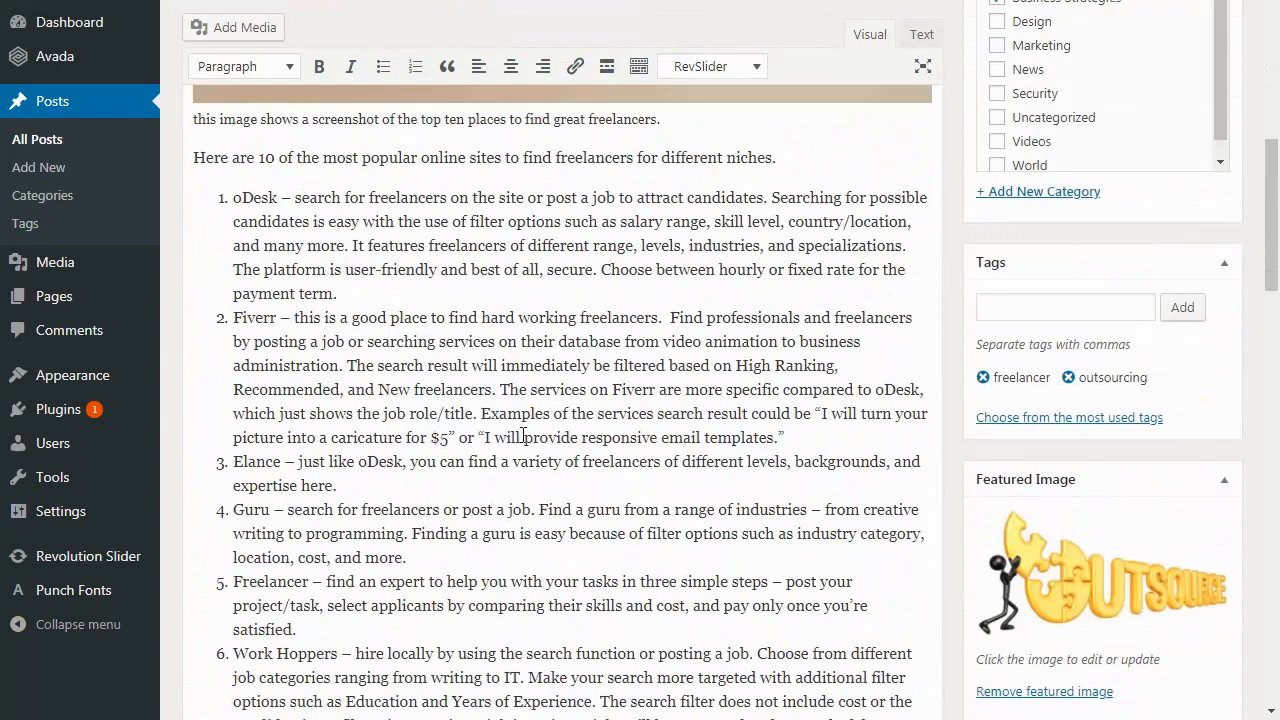
{"action": "scroll", "coordinate": [521, 435], "scroll_direction": "up", "scroll_amount": 6}
{"action": "scroll", "coordinate": [512, 325], "scroll_direction": "down", "scroll_amount": 1}
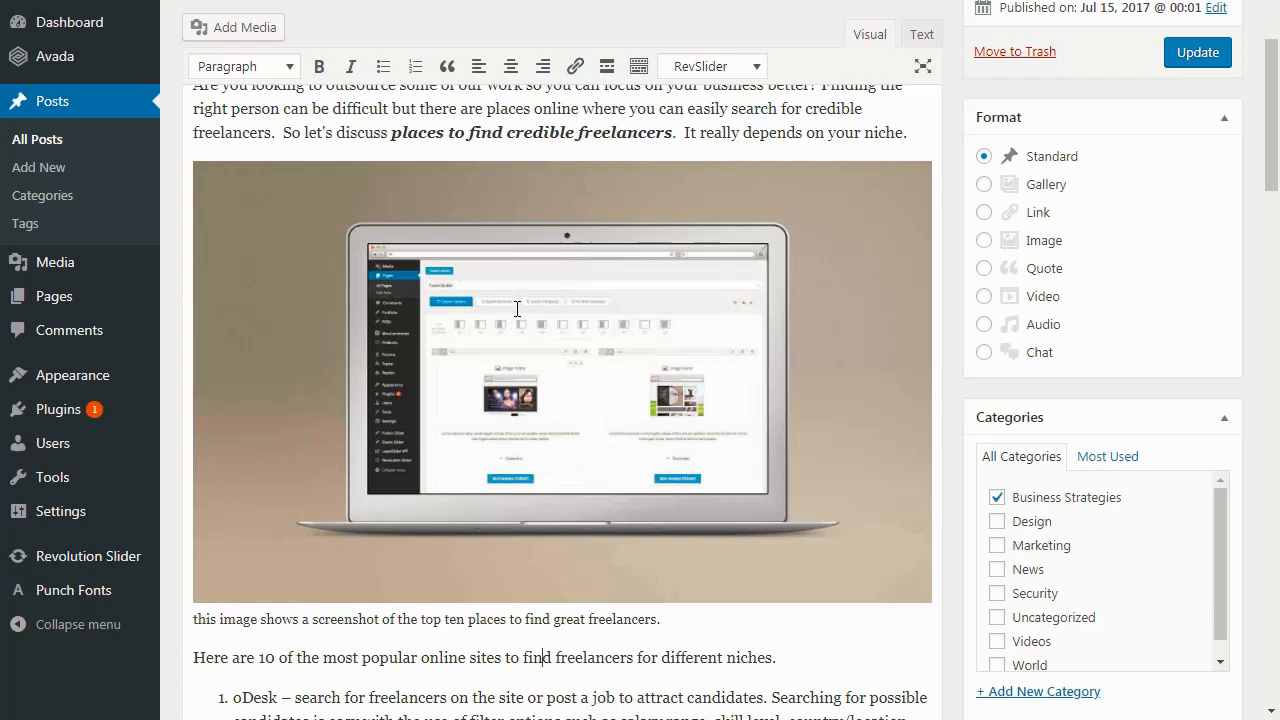
Highlight "credible freelancers" in the bold italic key phrase, and the entire introductory paragraph, to examine the keyword's placement
{"action": "left_click_drag", "start_coordinate": [506, 133], "coordinate": [670, 140]}
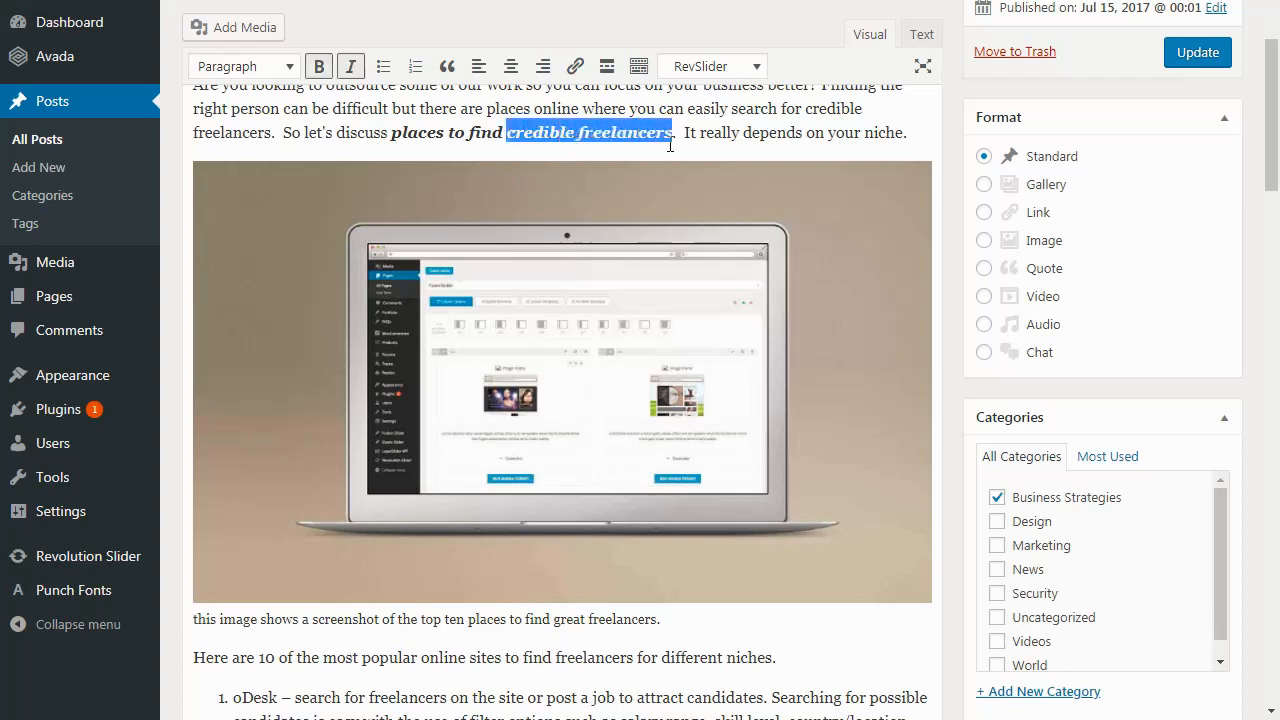
{"action": "scroll", "coordinate": [669, 290], "scroll_direction": "up", "scroll_amount": 1}
{"action": "left_click", "coordinate": [599, 200]}
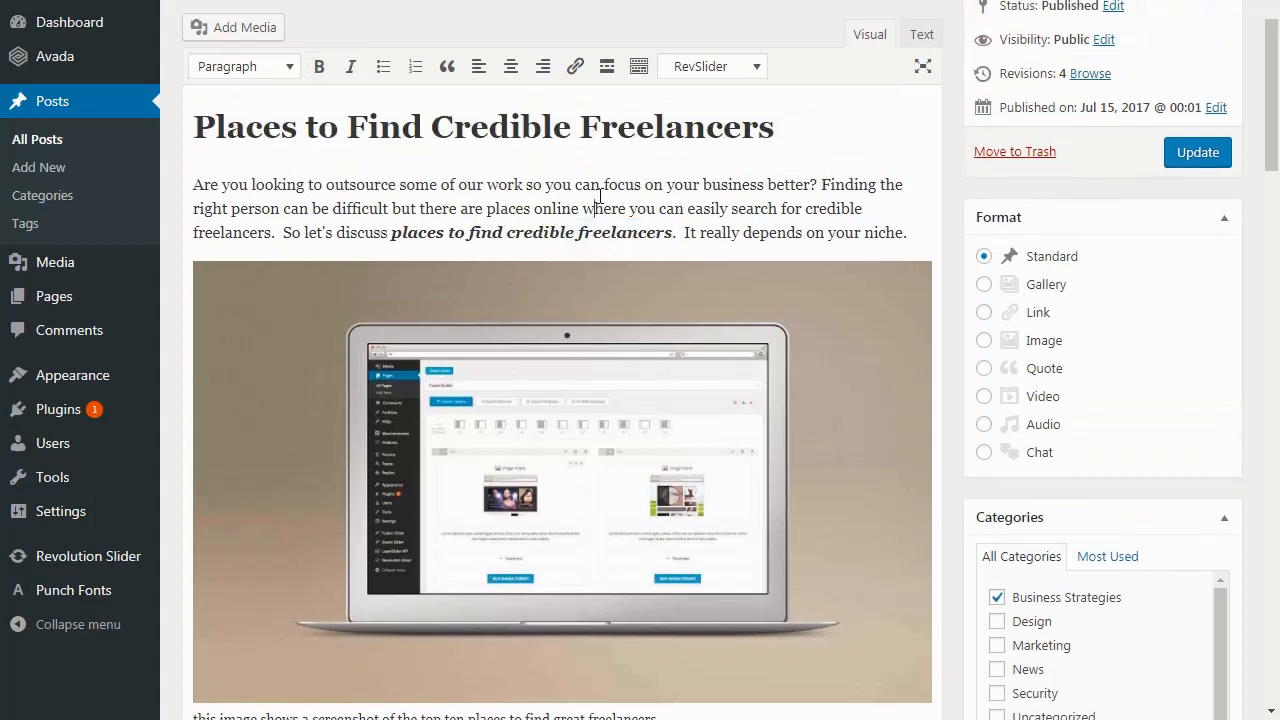
{"action": "scroll", "coordinate": [600, 200], "scroll_direction": "up", "scroll_amount": 1}
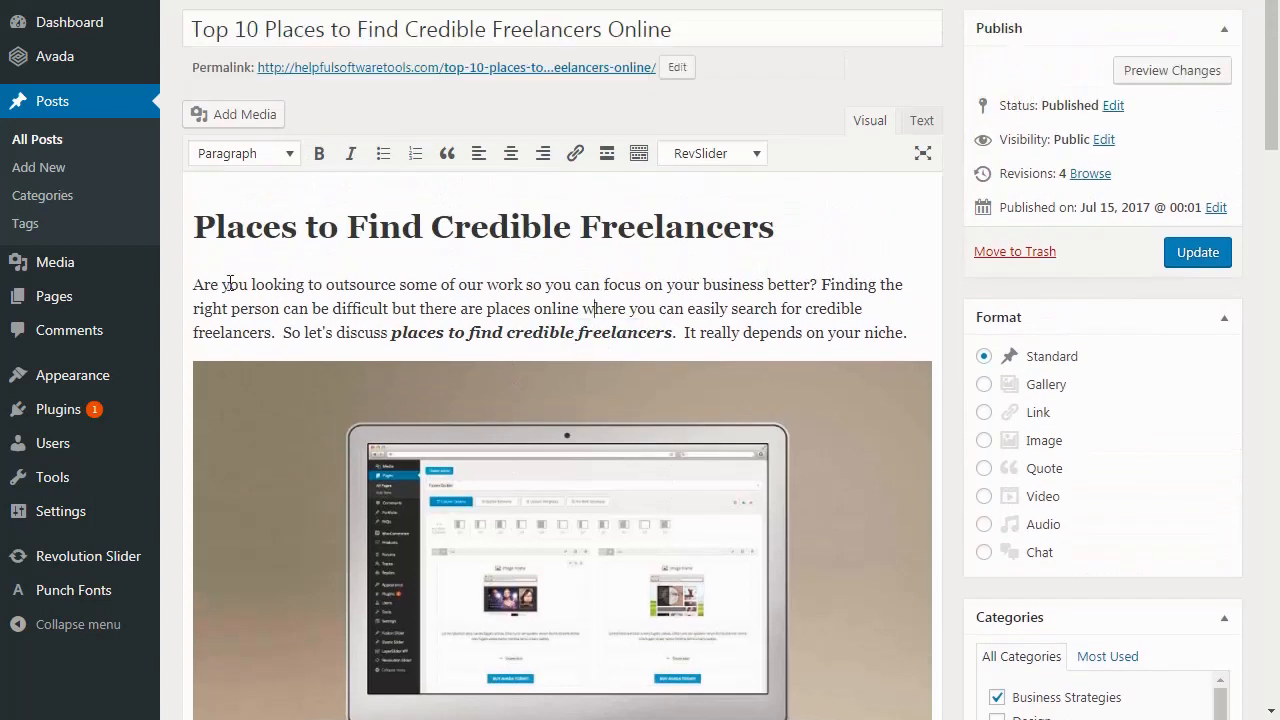
{"action": "left_click_drag", "start_coordinate": [194, 284], "coordinate": [206, 285]}
{"action": "left_click_drag", "start_coordinate": [859, 316], "coordinate": [929, 317]}
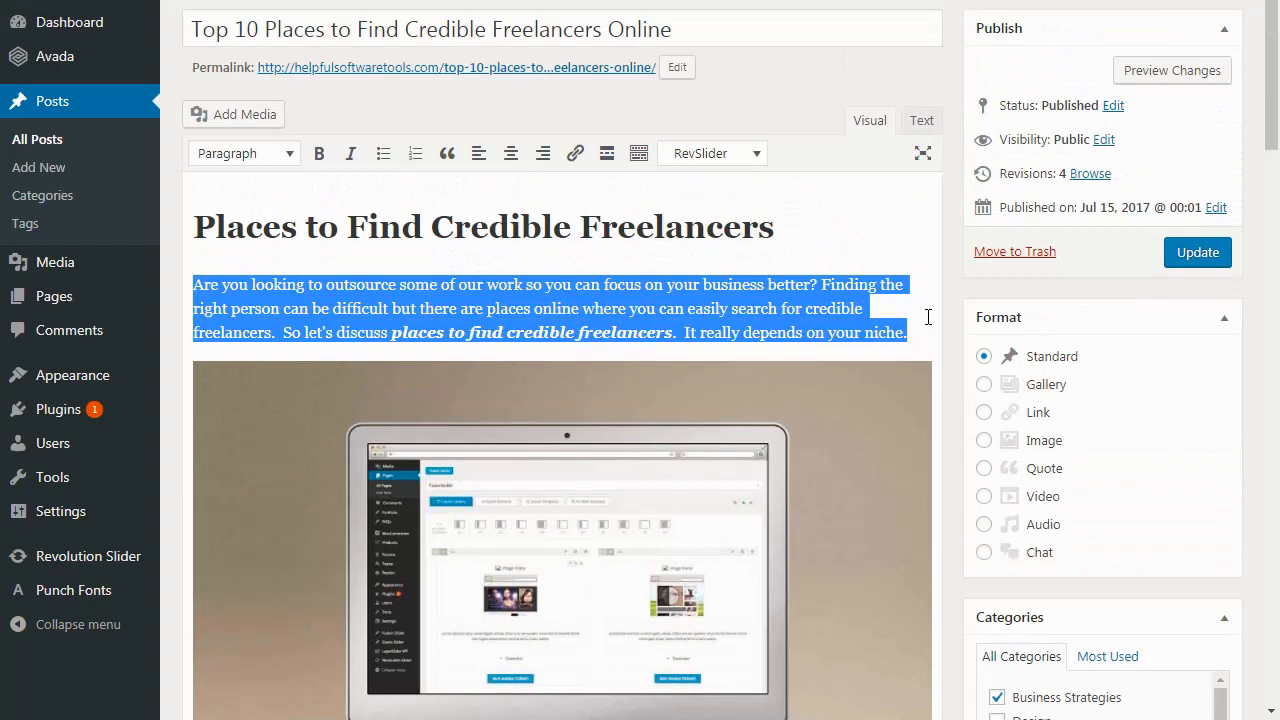
Update the published post to save its edited title, permalink and content
{"action": "left_click", "coordinate": [948, 260]}
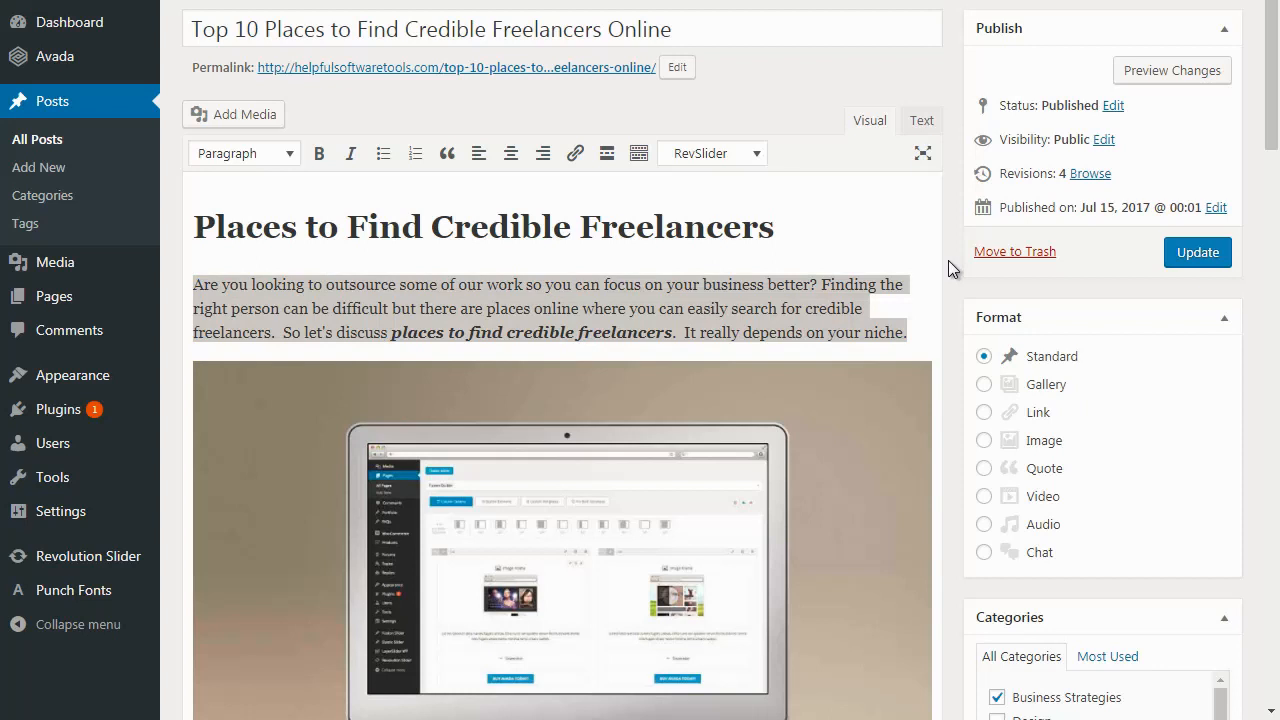
{"action": "left_click", "coordinate": [1177, 255]}
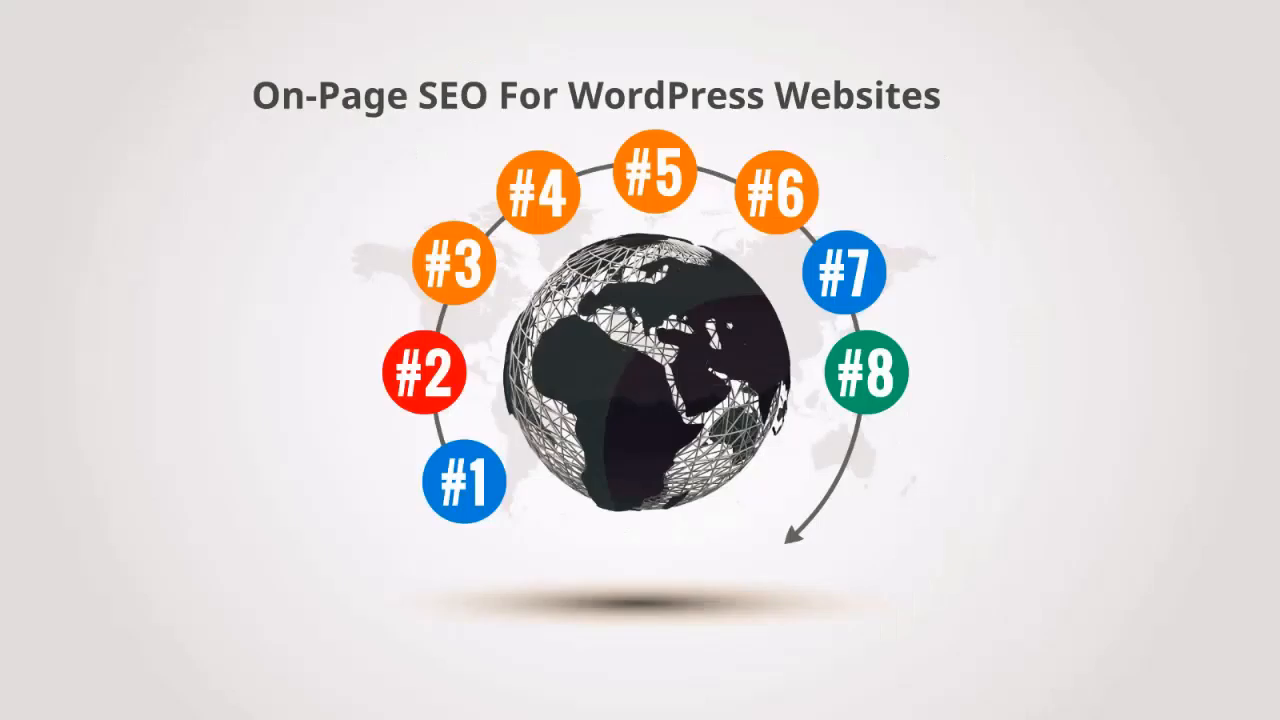